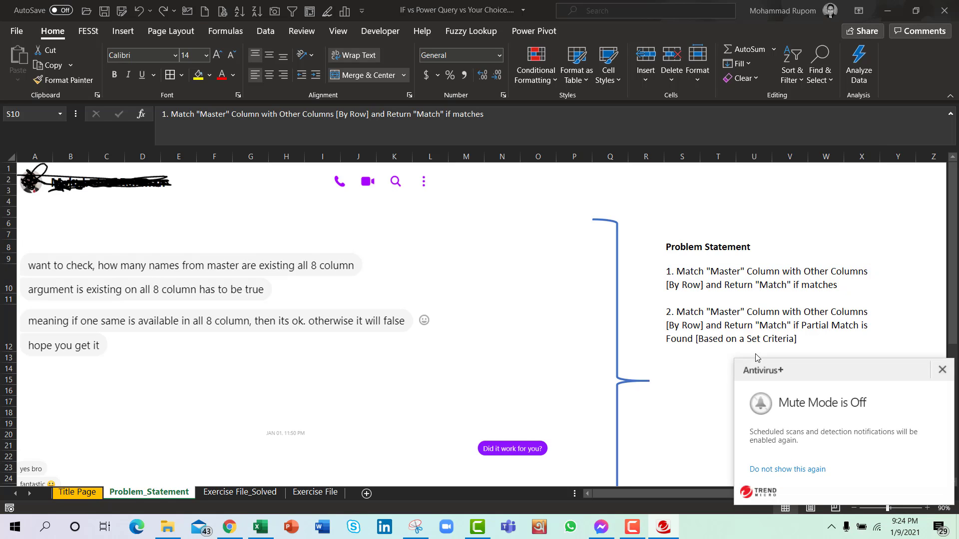
Step: Dismiss the antivirus notification and review the chat messages and both problem statements on the Problem_Statement sheet
left_click(944, 370)
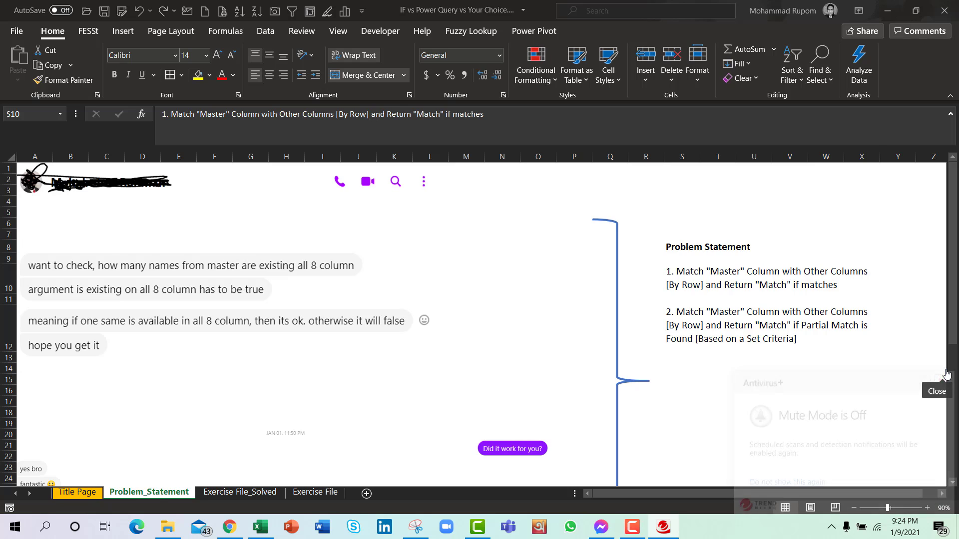
left_click(143, 274)
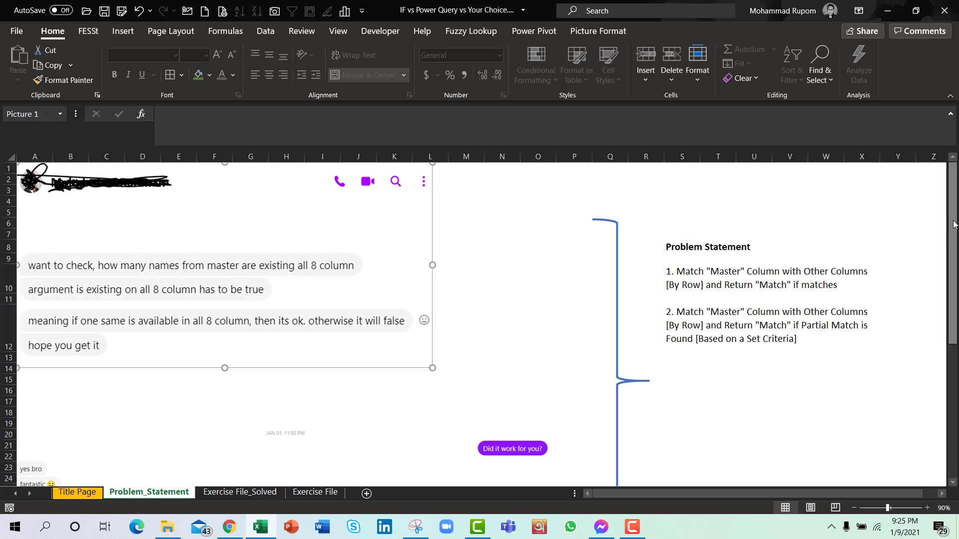
left_click_drag(954, 223, 954, 351)
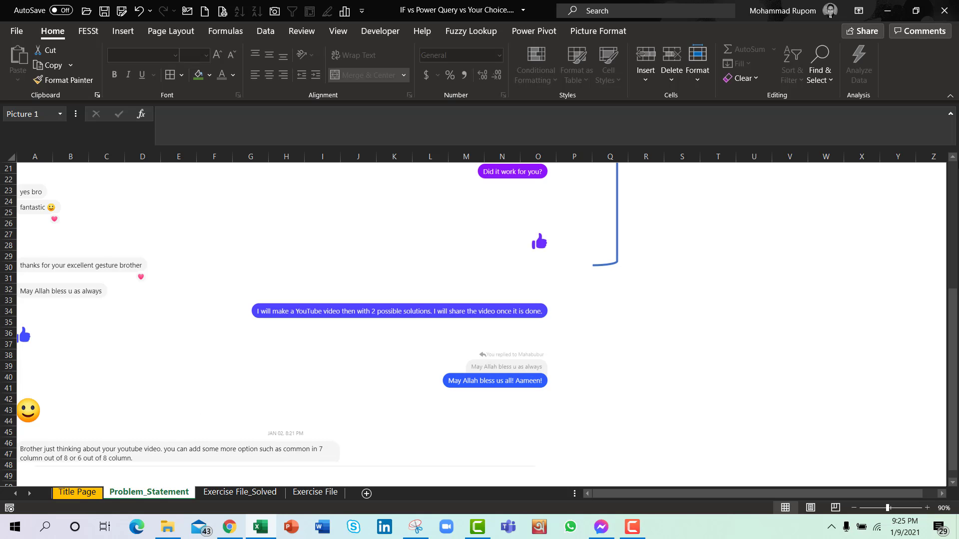
left_click(956, 172)
scroll(955, 173, "up", 1)
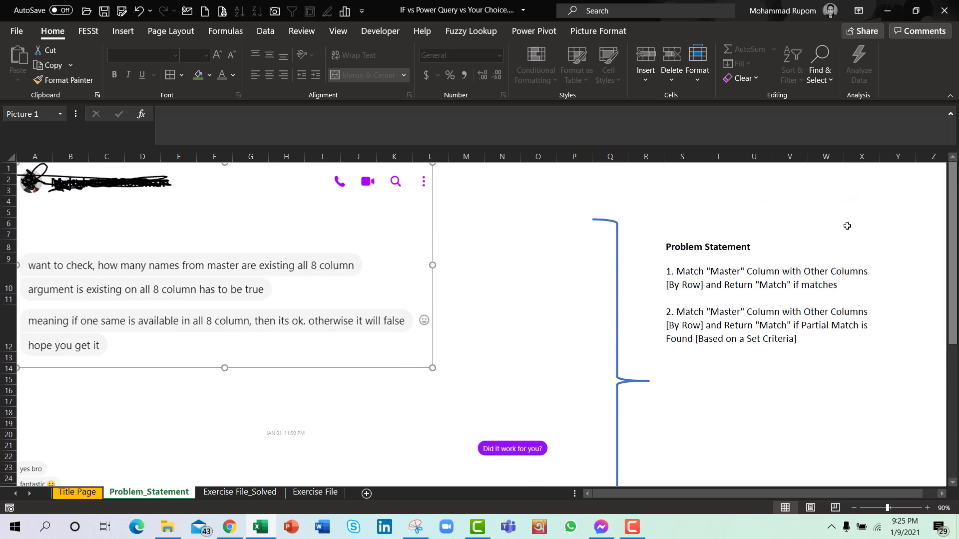
left_click(692, 271)
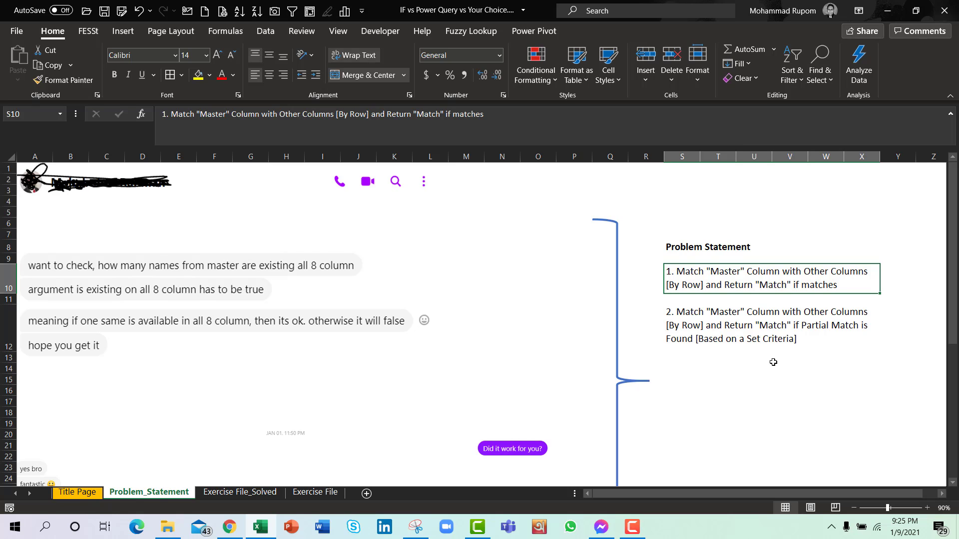
left_click(742, 332)
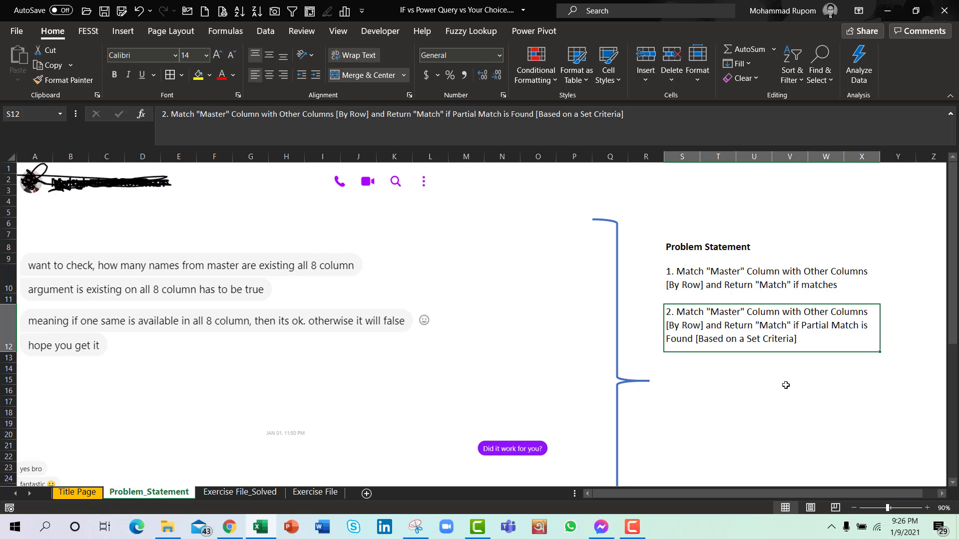
Step: Review the Solution-1 to Solution-3 and Match Status columns on the Exercise File_Solved sheet
left_click(258, 494)
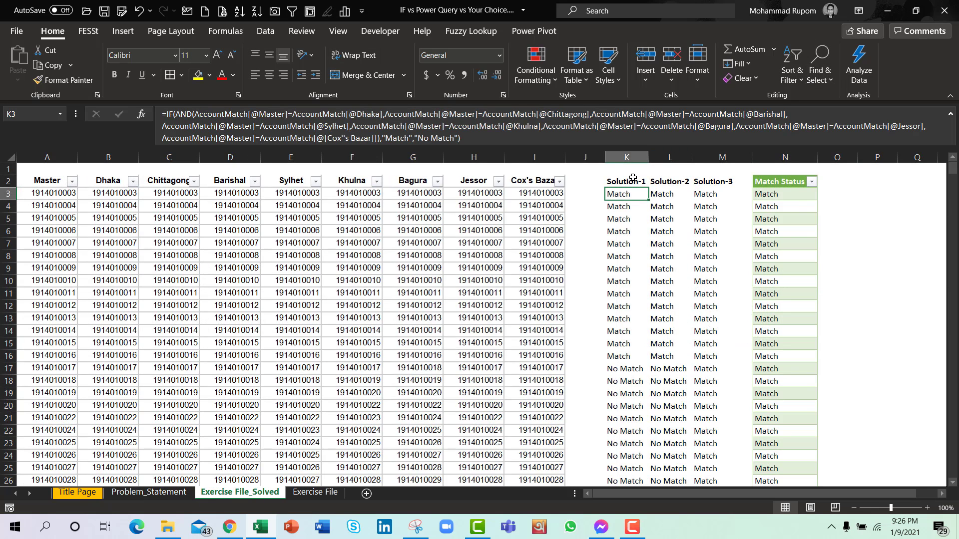
left_click_drag(633, 176, 698, 180)
left_click(783, 183)
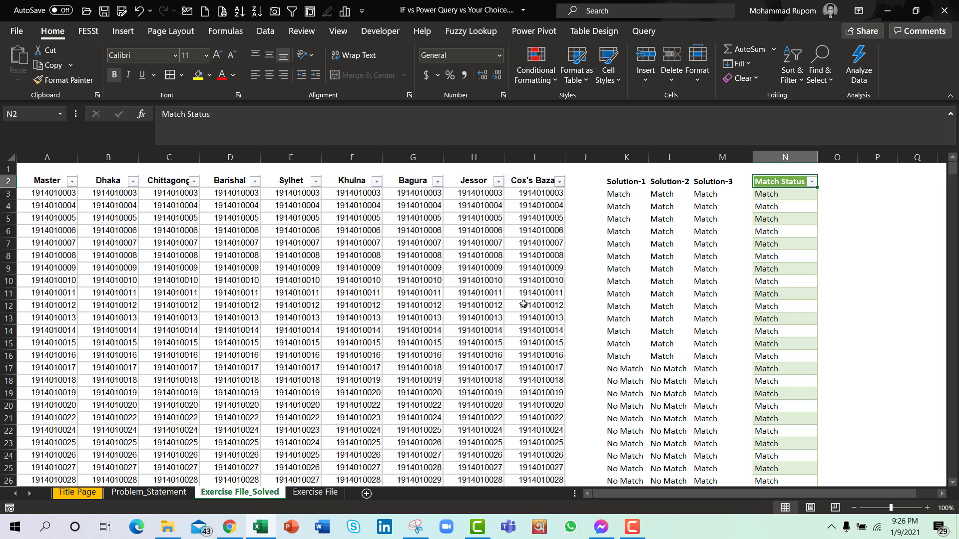
Step: Open the Exercise File sheet and look over the Master column and the Dhaka to Cox's Bazar columns
left_click(308, 493)
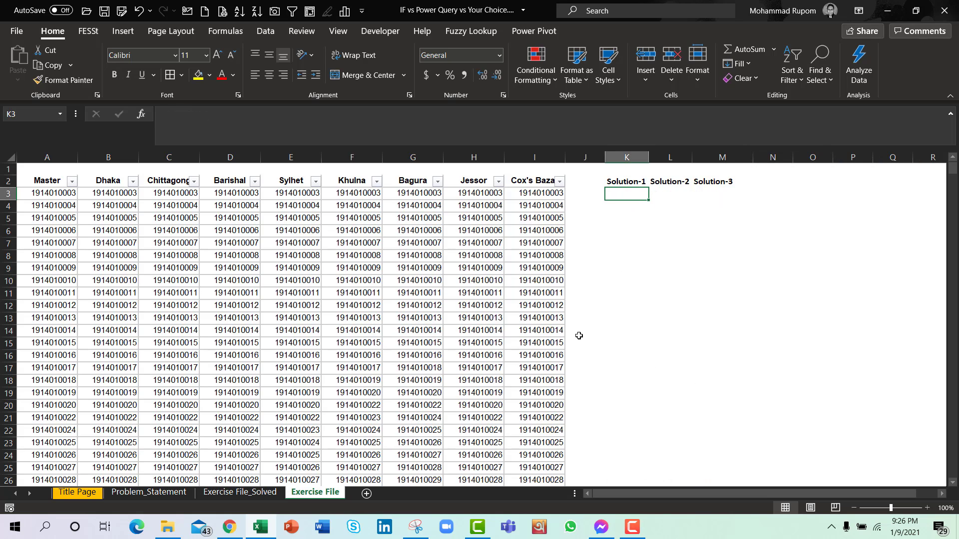
left_click(47, 158)
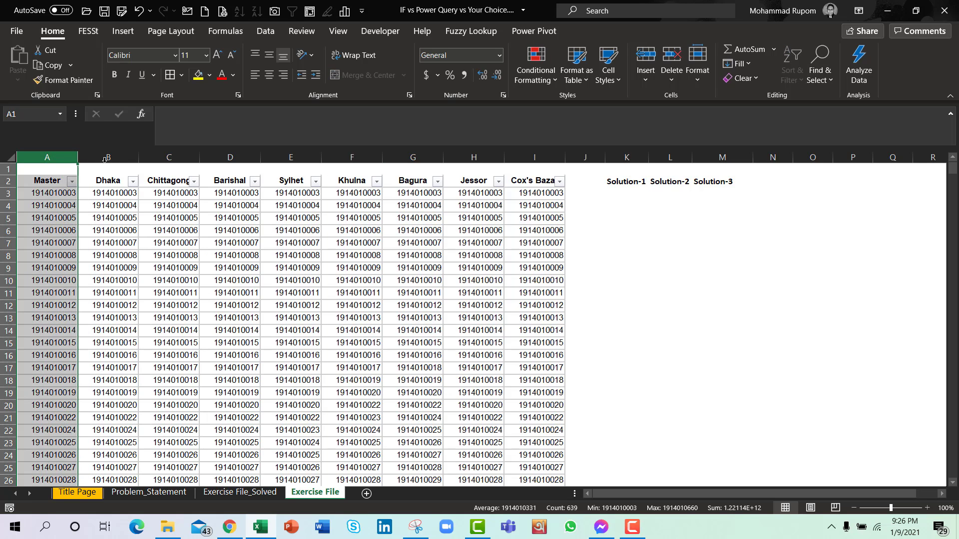
left_click_drag(108, 157, 525, 183)
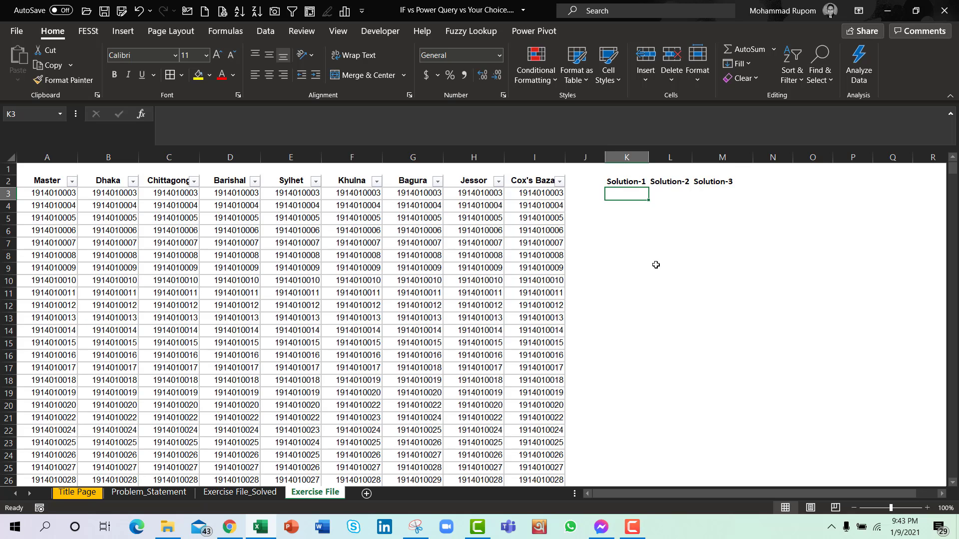
left_click(42, 193)
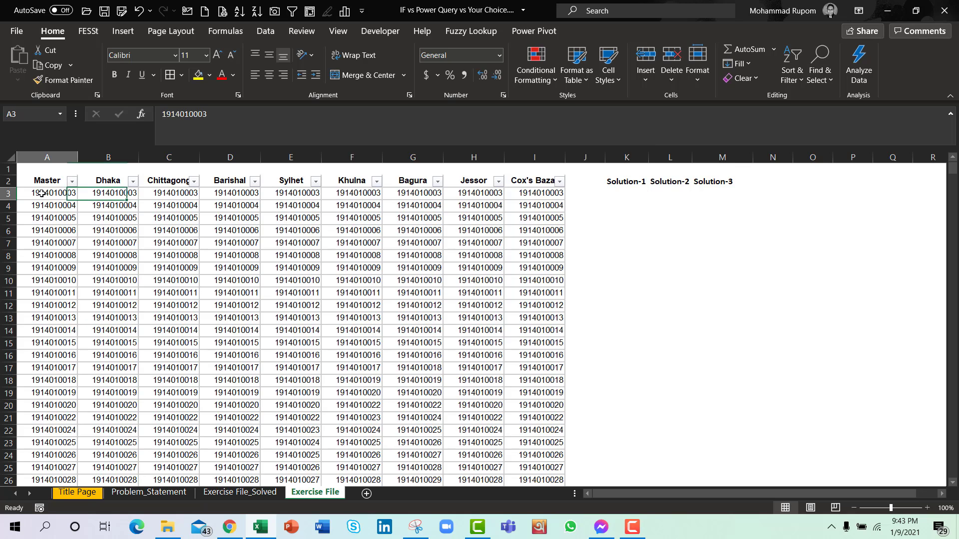
Step: Start an IF(AND( formula in K3 under Solution-1, with Master equal to Dhaka in the same row as the first condition
left_click(618, 194)
type("=")
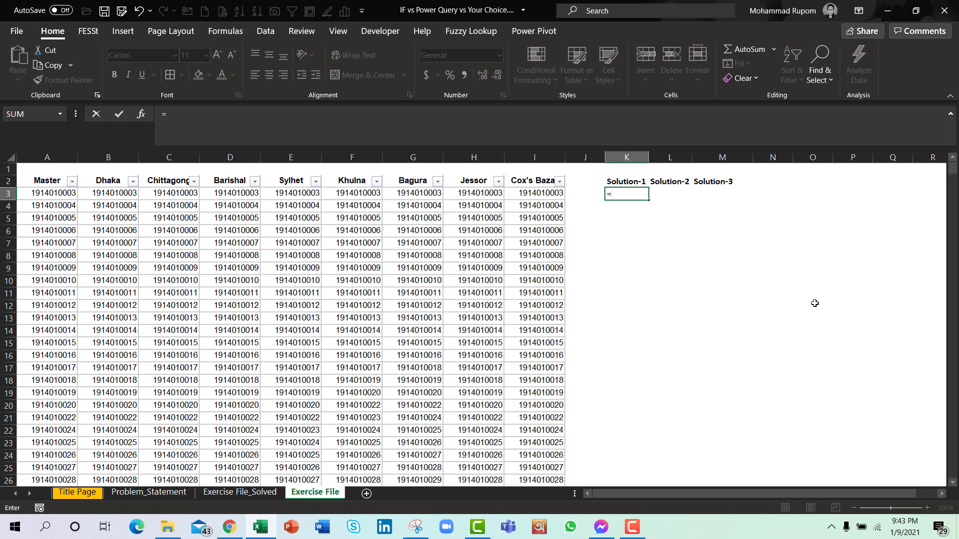
type("IF(")
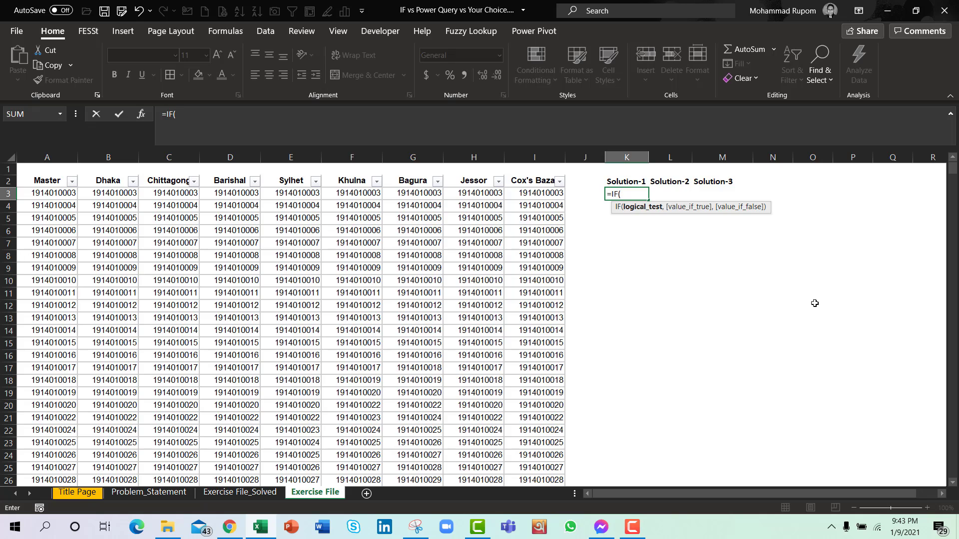
type("AND")
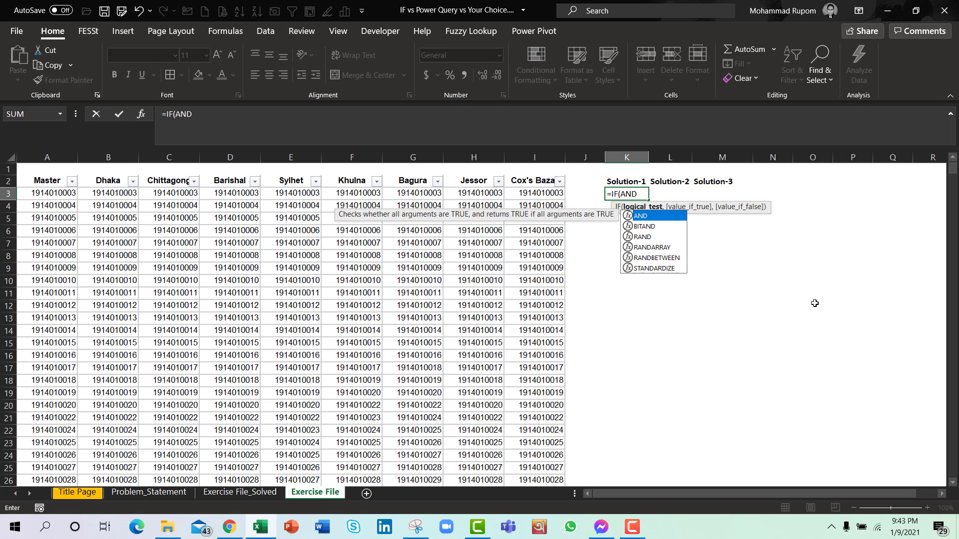
type("(")
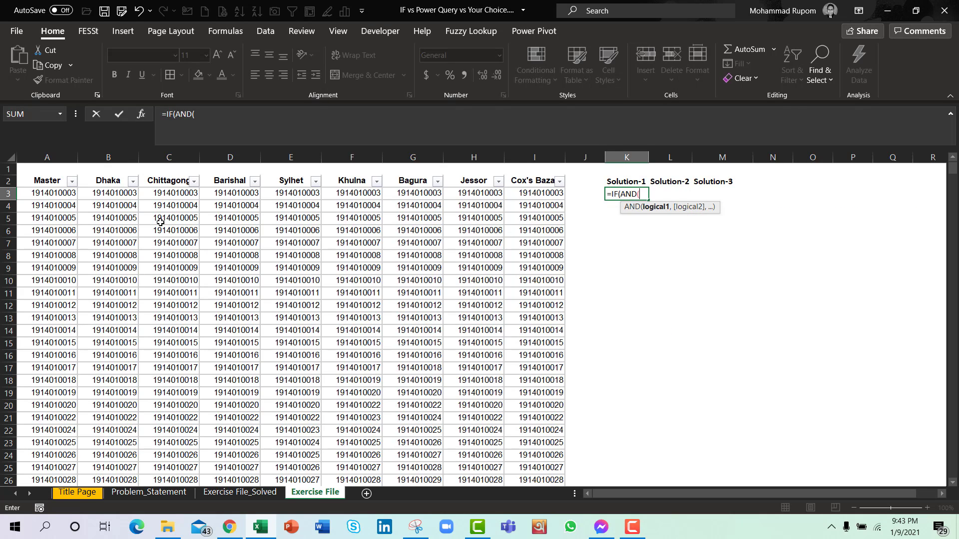
left_click(54, 193)
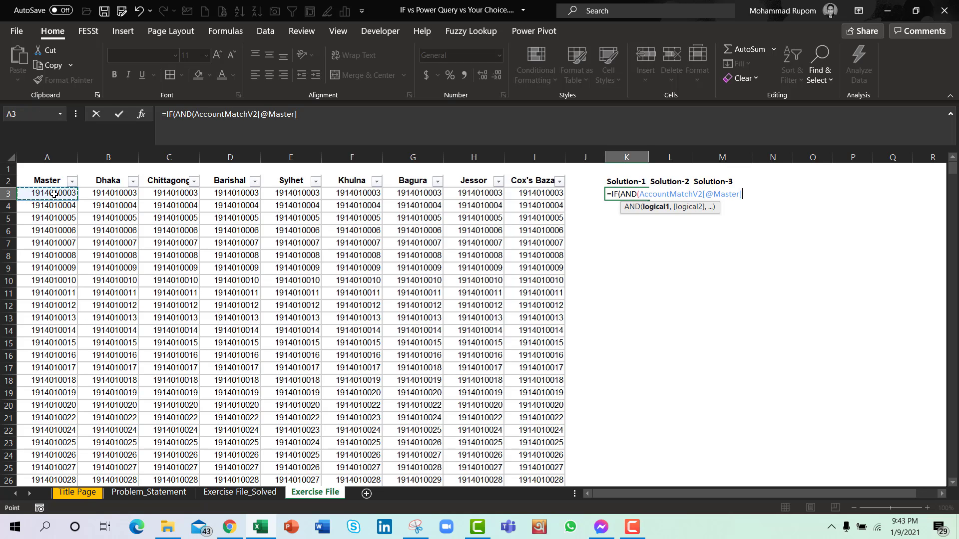
type("=")
left_click(121, 194)
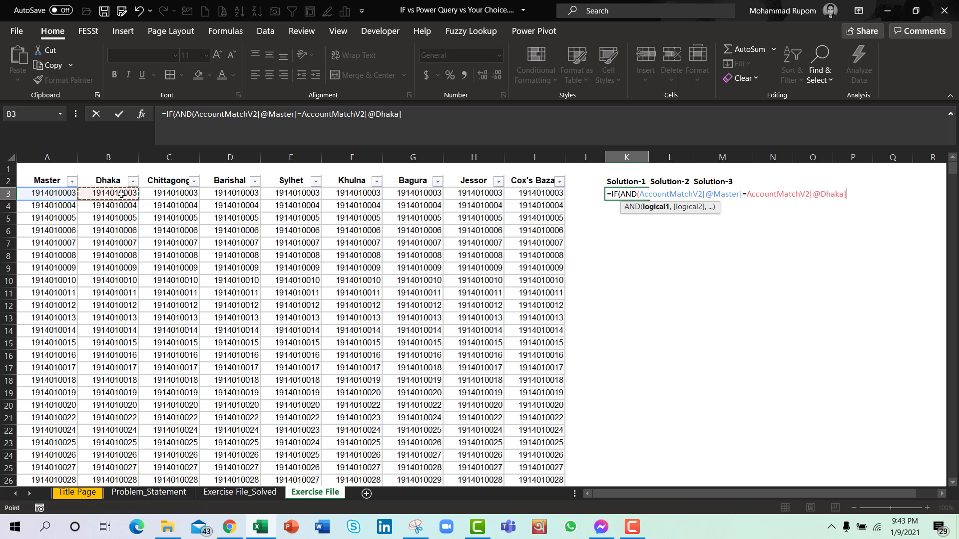
type(",")
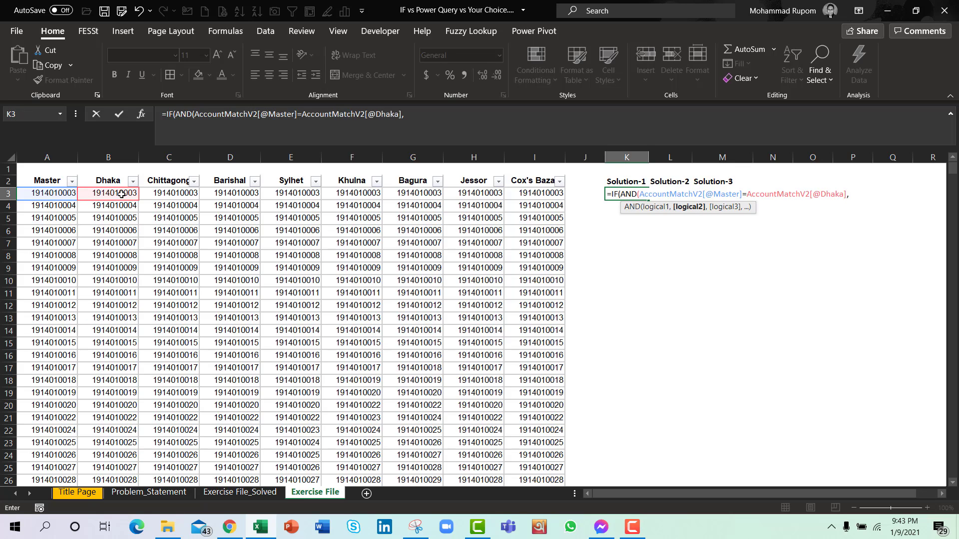
Step: Add two conditions to the AND test in K3: Master equal to Chittagong and Master equal to Barishal
left_click(52, 194)
type("=")
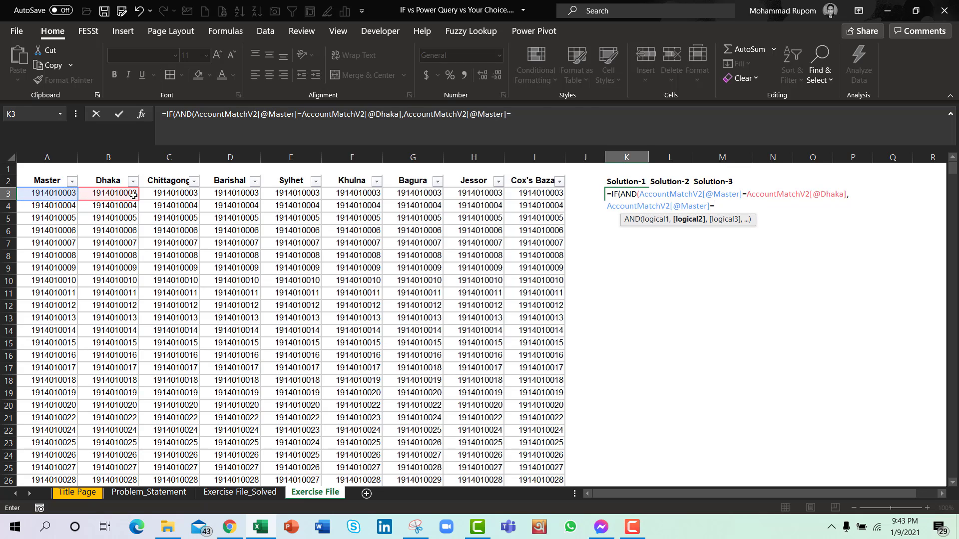
left_click(166, 193)
type(",")
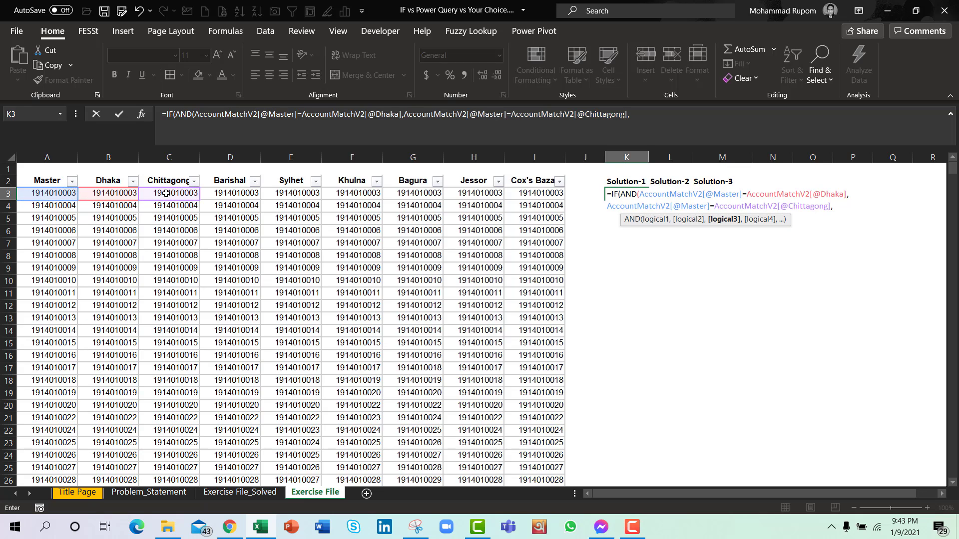
left_click(52, 193)
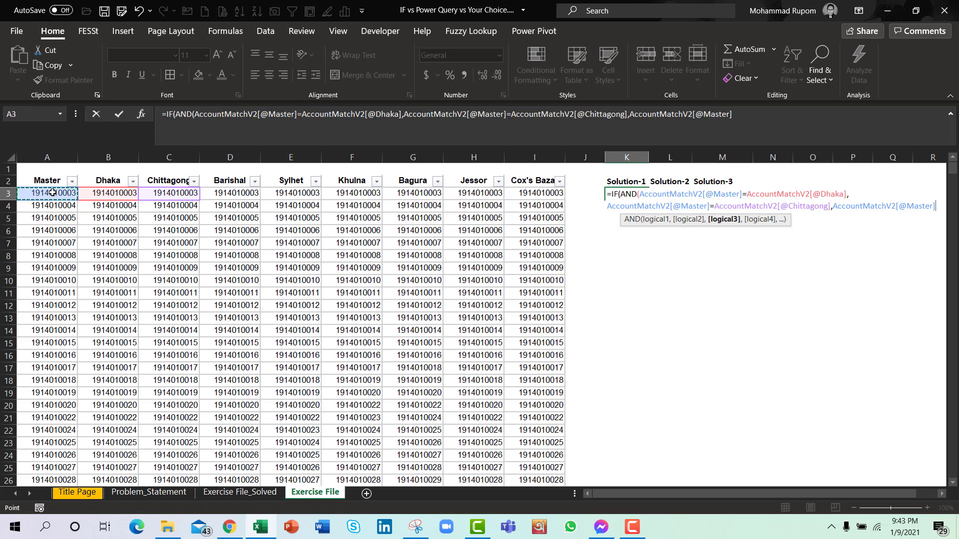
type("=")
left_click(217, 192)
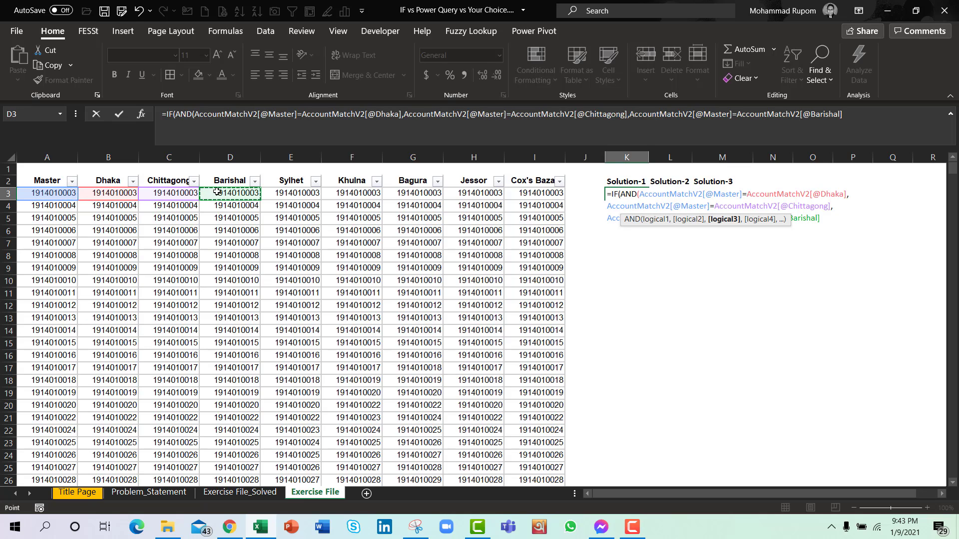
type(",")
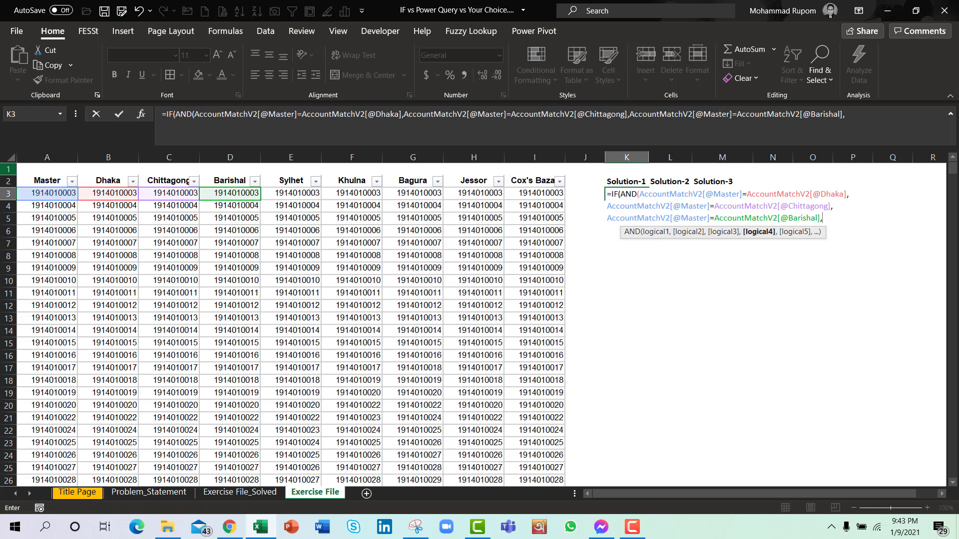
Step: Extend the AND test in K3 with the conditions Master equal to Sylhet and Master equal to Khulna
left_click(54, 192)
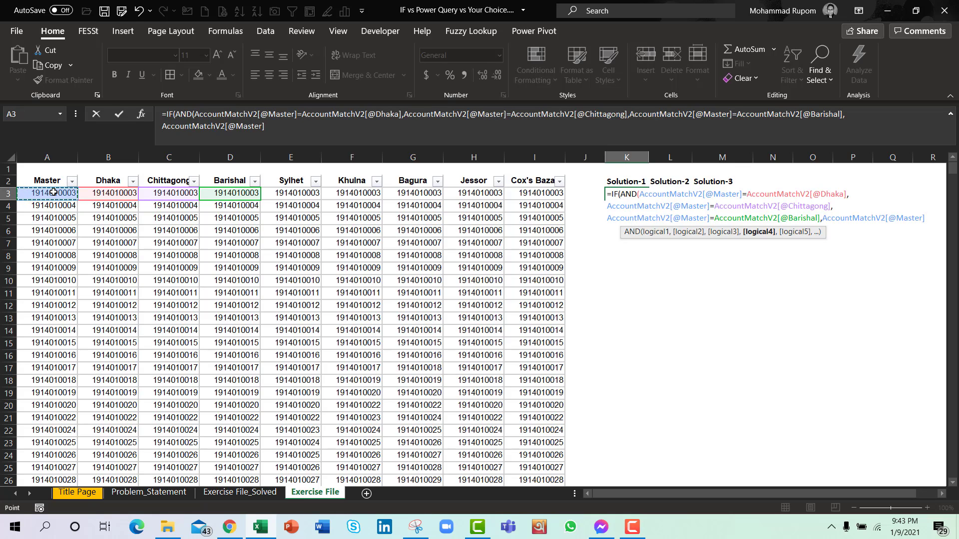
type(",")
key("BackSpace")
type("=")
left_click(292, 193)
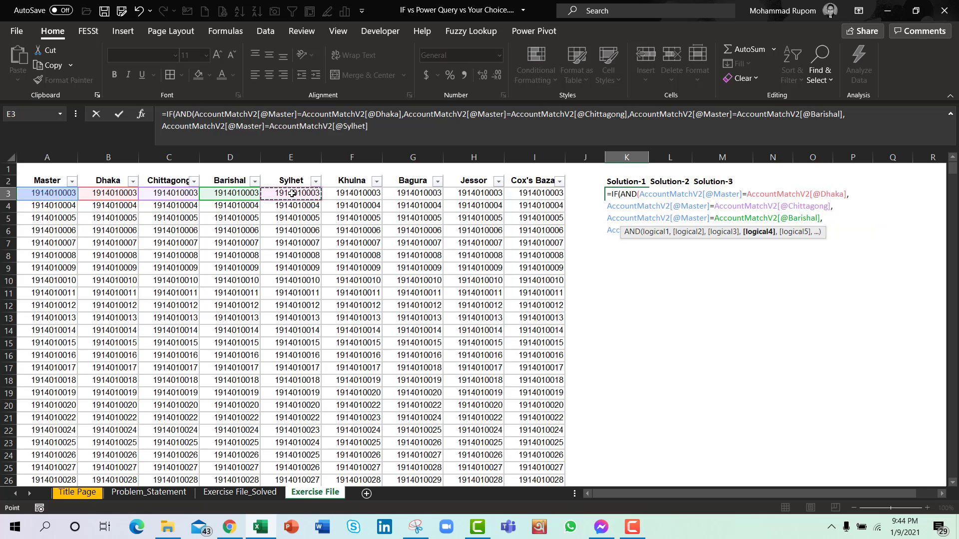
type(",")
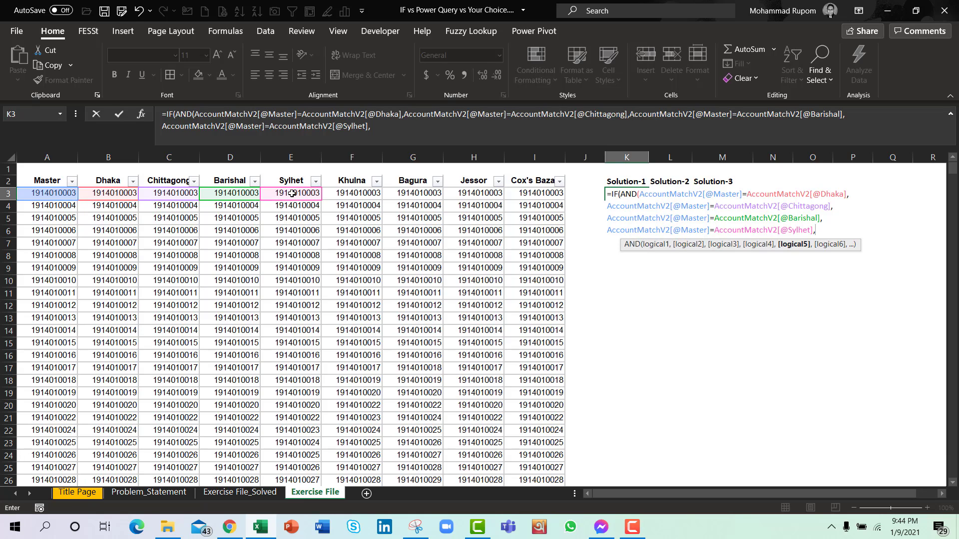
left_click(69, 196)
type("=")
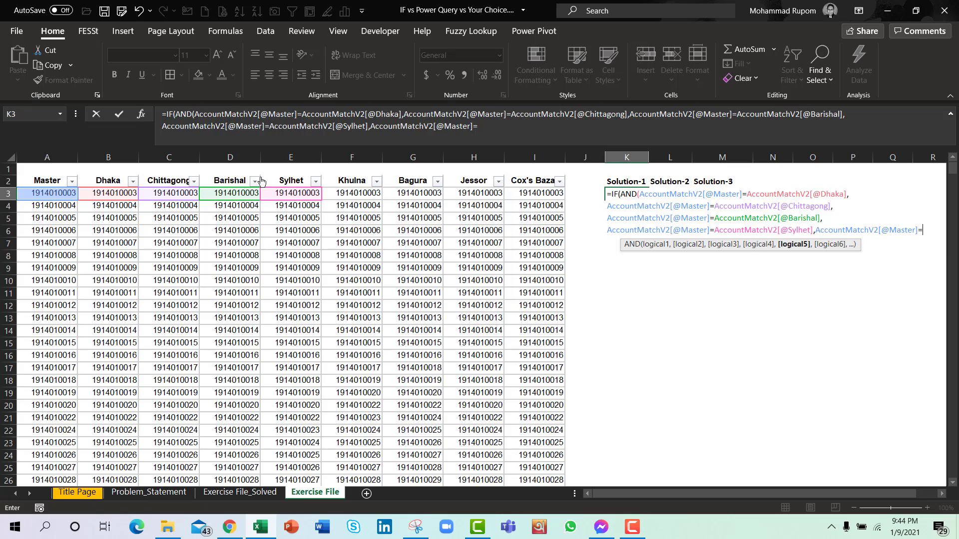
left_click(348, 192)
type(",")
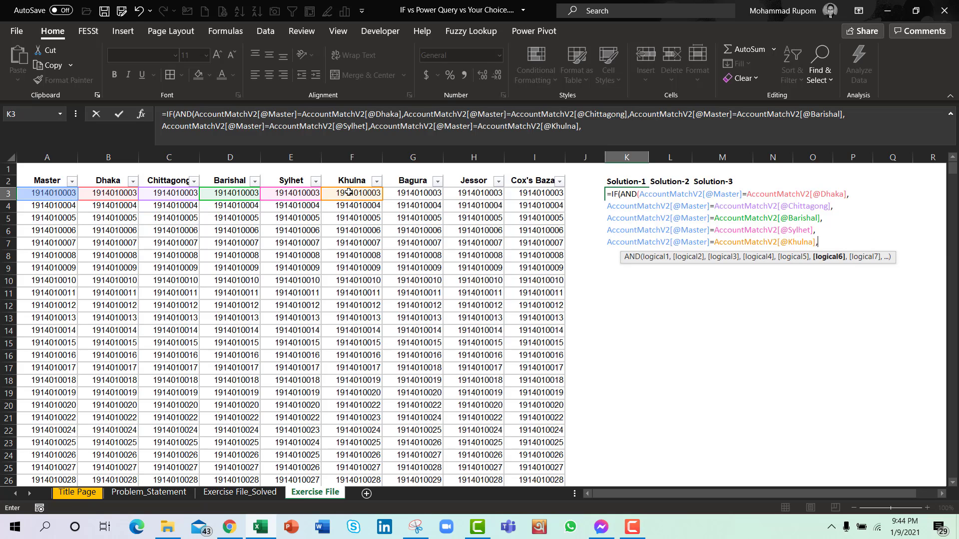
Step: Add the remaining AND conditions in K3, comparing Master with Bagura, Jessor and Cox's Bazar
left_click(64, 194)
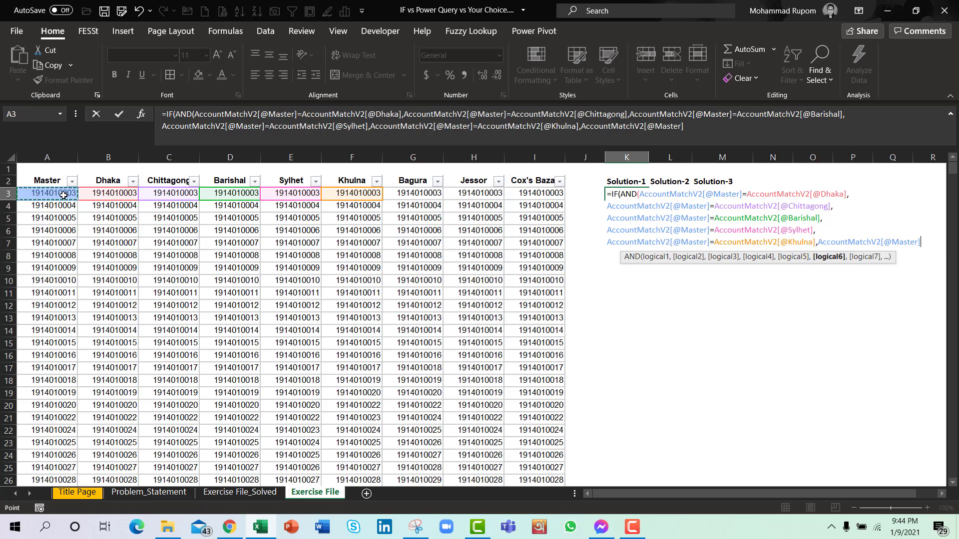
type("=")
left_click(422, 194)
type(",")
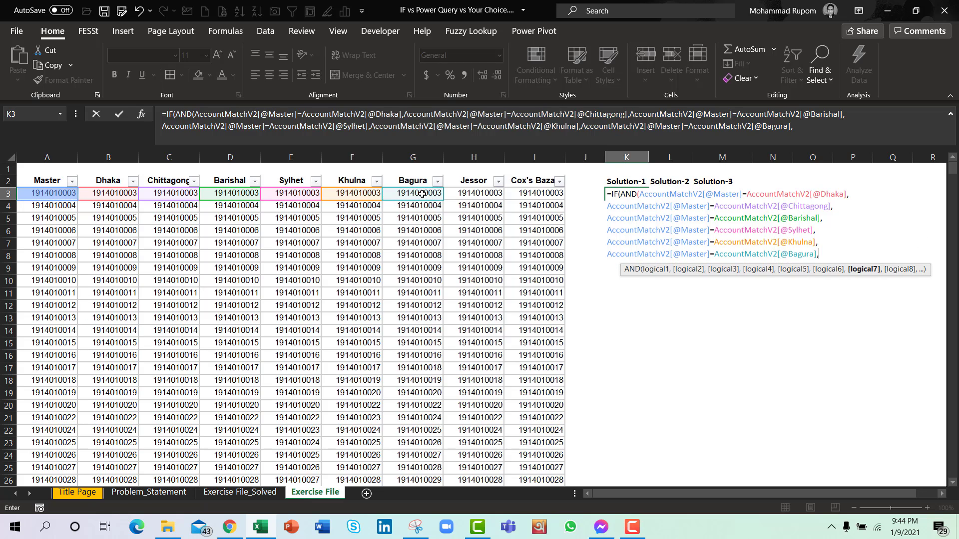
left_click(52, 194)
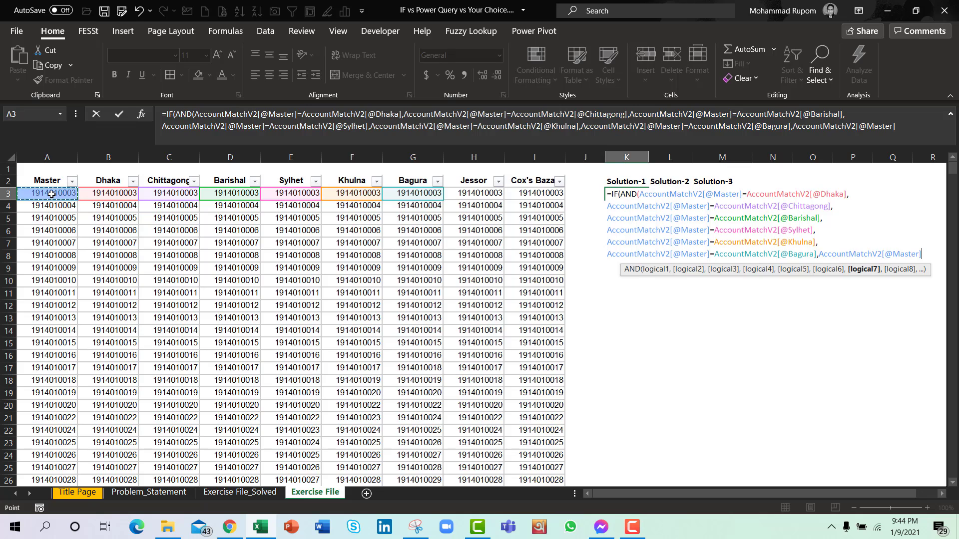
type("=")
left_click(478, 196)
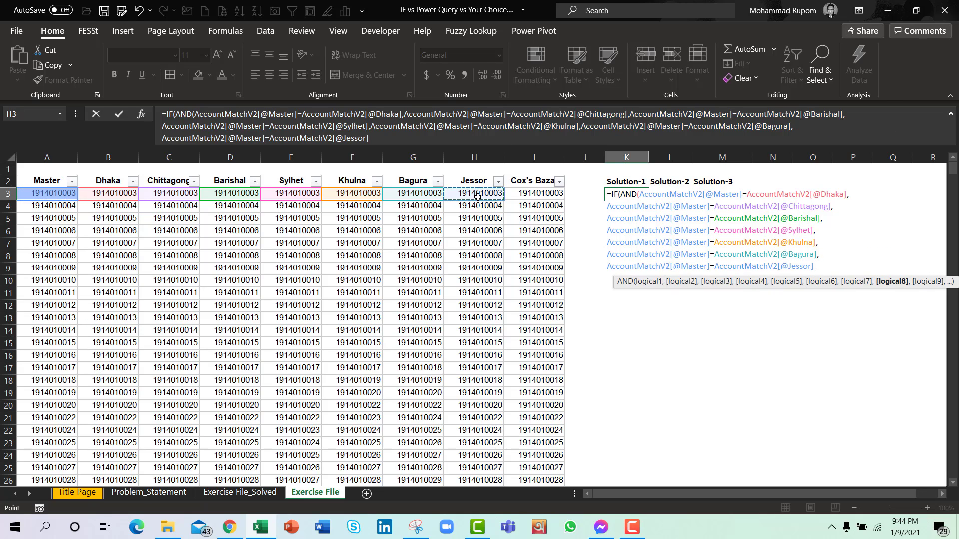
type(",")
left_click(41, 192)
type("=")
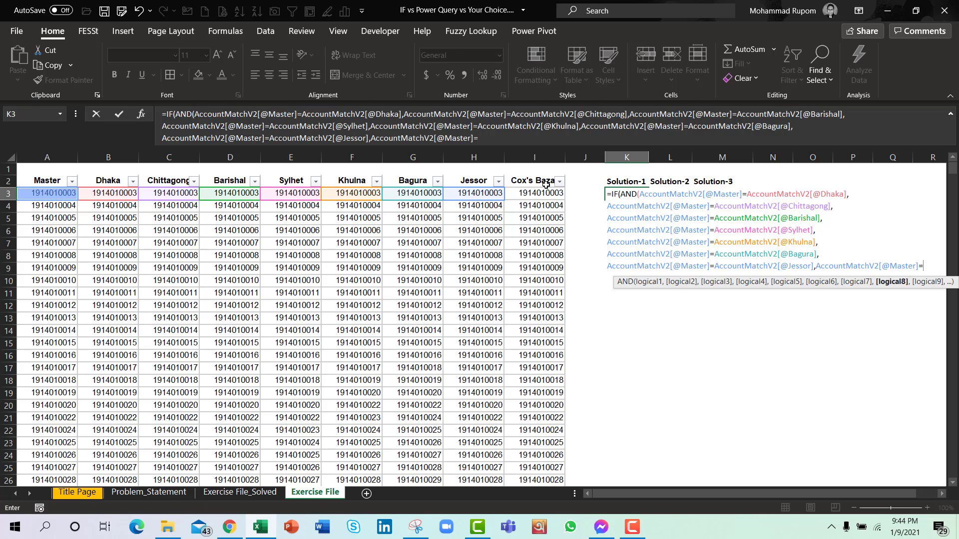
left_click(554, 192)
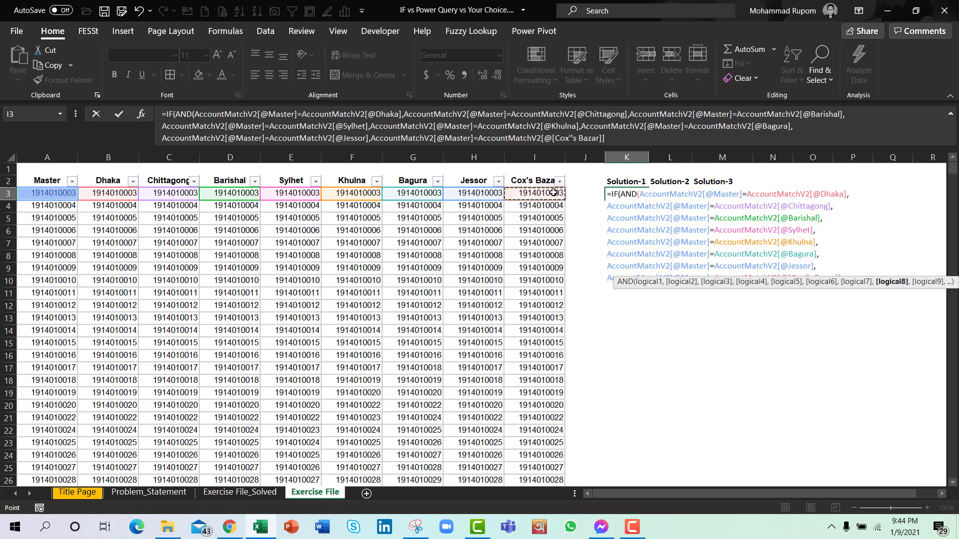
Step: Complete the K3 formula to return "Match" or "No Match" and fill it down the Solution-1 column to row 630
type(")")
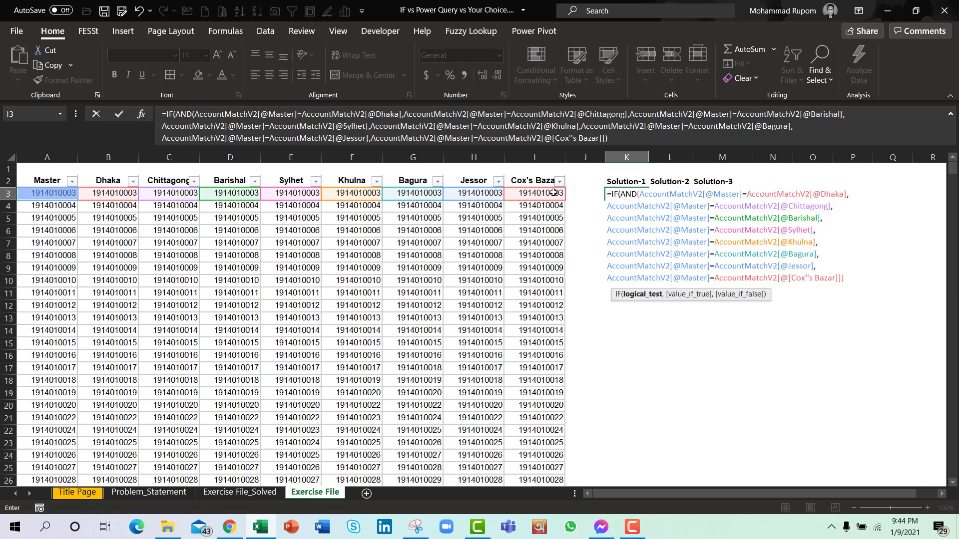
type(",")
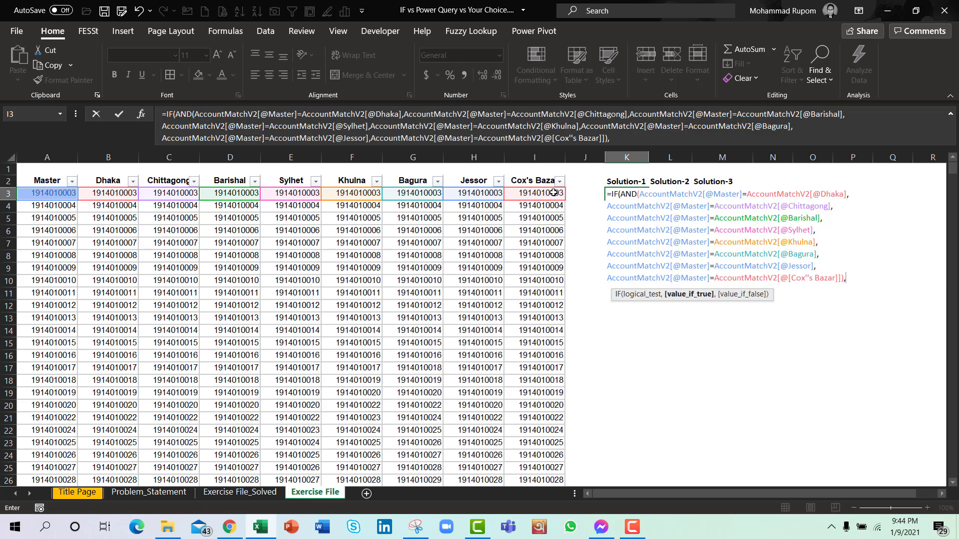
type("\"Match\",")
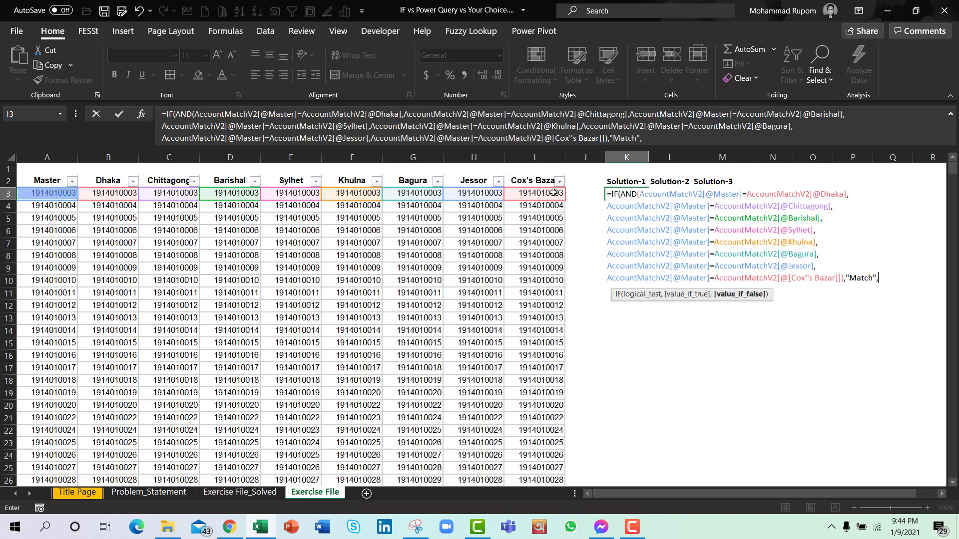
type("\"No Match\")")
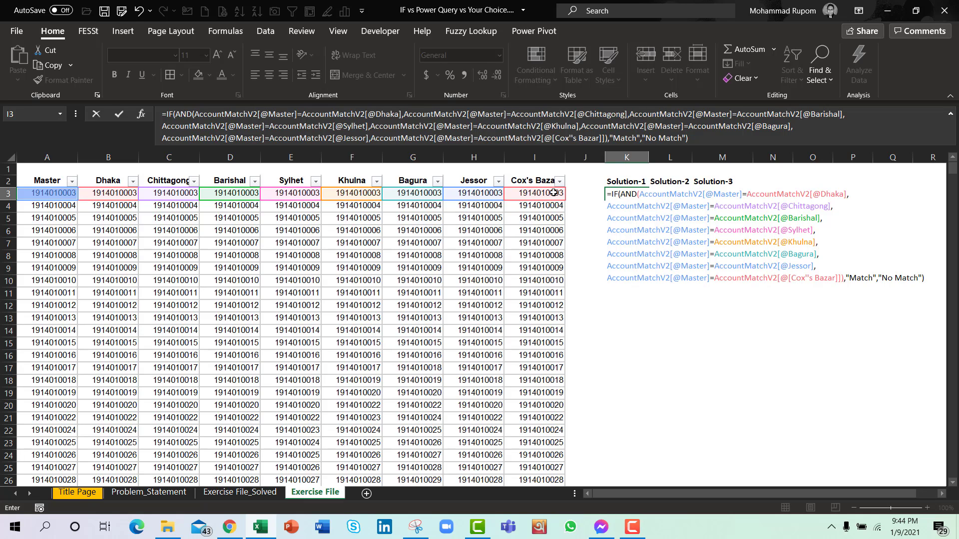
key("ctrl+Return")
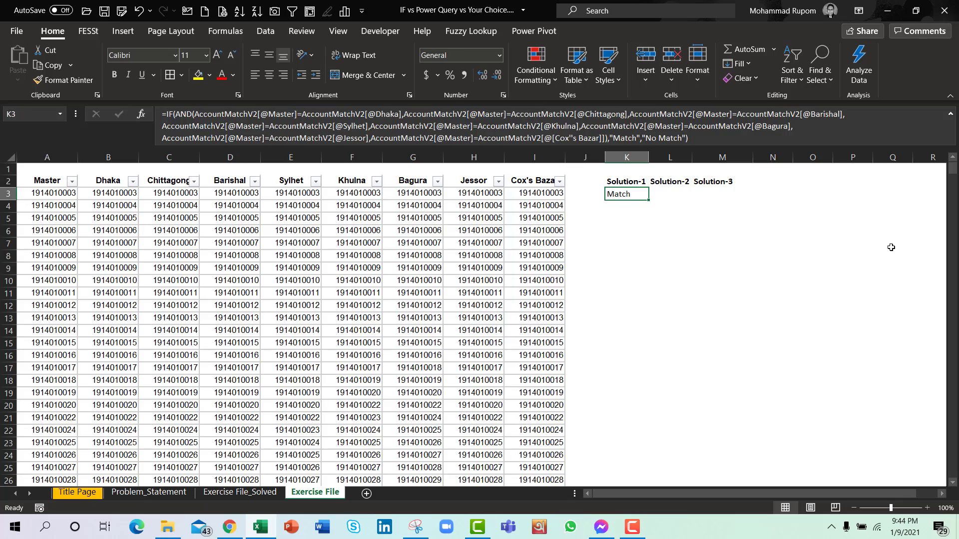
left_click_drag(650, 201, 648, 329)
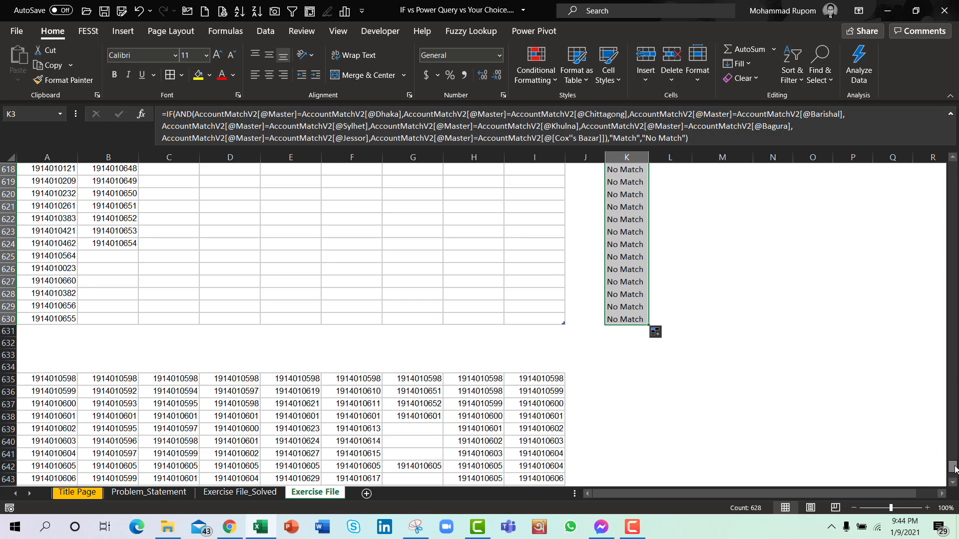
left_click_drag(954, 469, 954, 138)
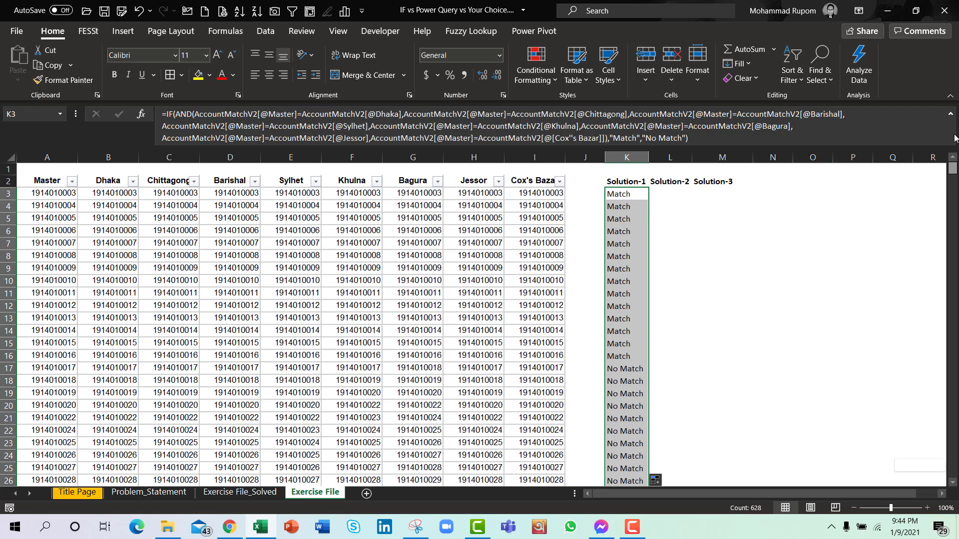
Step: Enter a COUNTIF formula in L3 under Solution-2 that counts the row's Dhaka to Cox's Bazar cells equal to Master
left_click(667, 194)
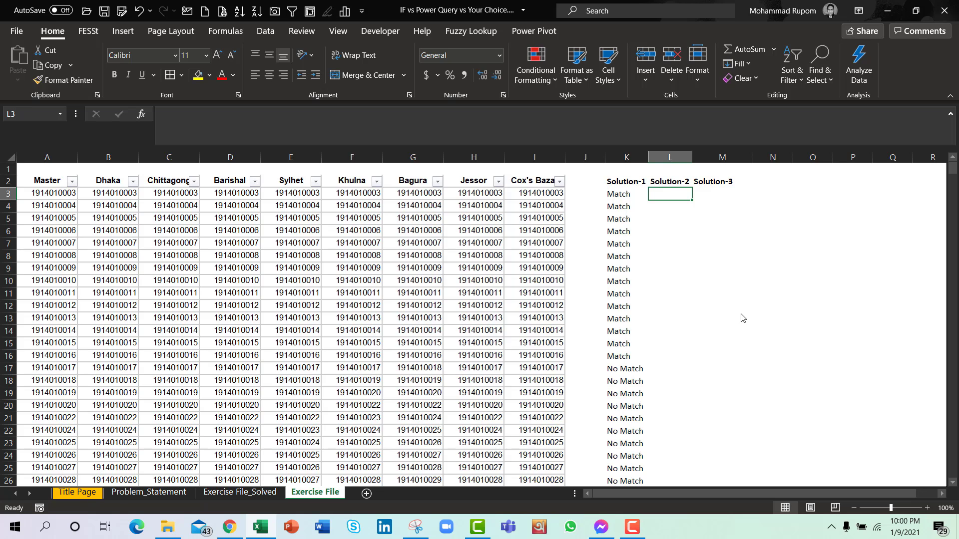
type("=coun")
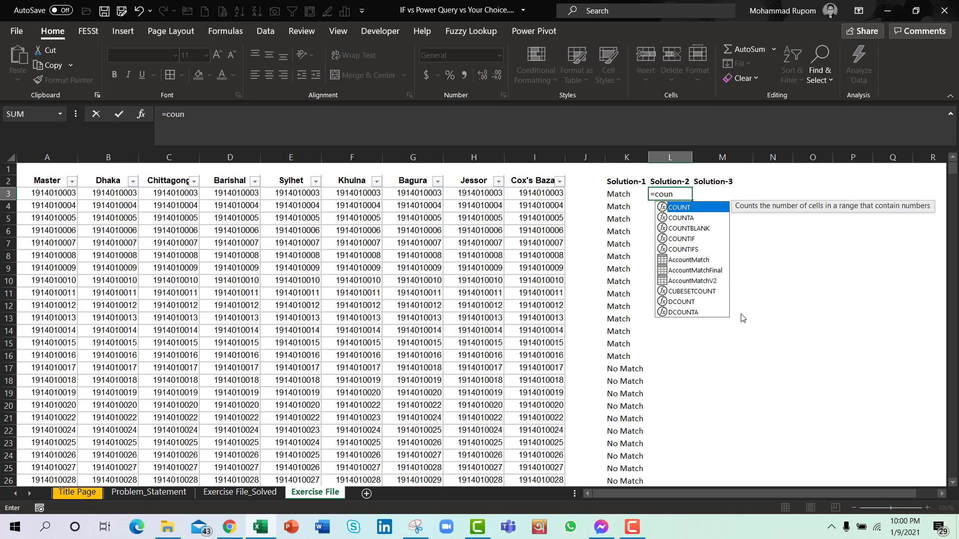
key("Down")
key("Down")
key("Down")
key("Tab")
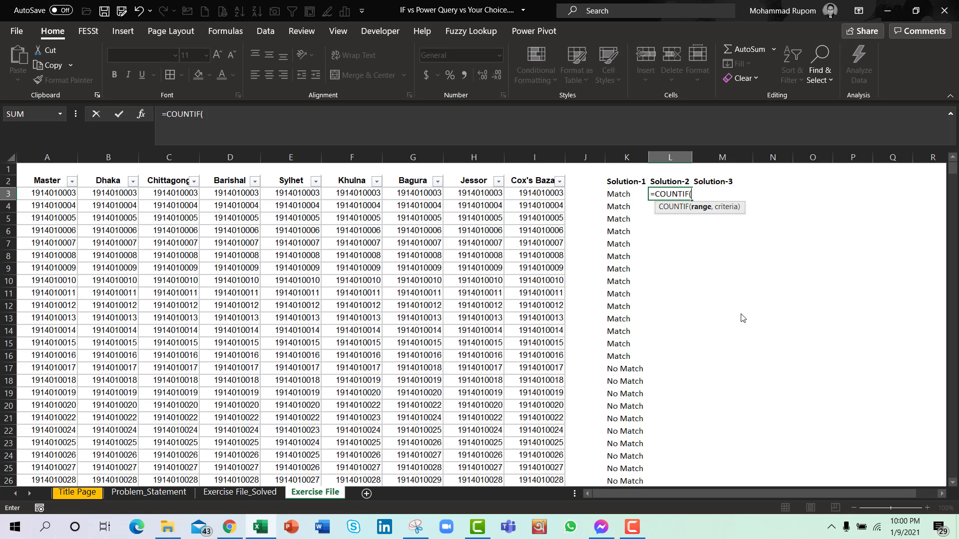
left_click_drag(109, 193, 514, 194)
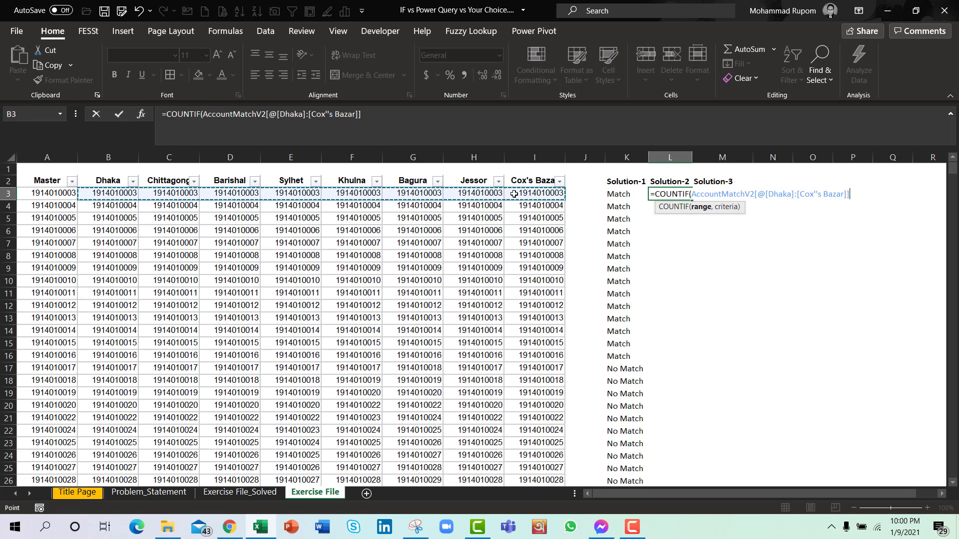
type(",")
left_click(51, 195)
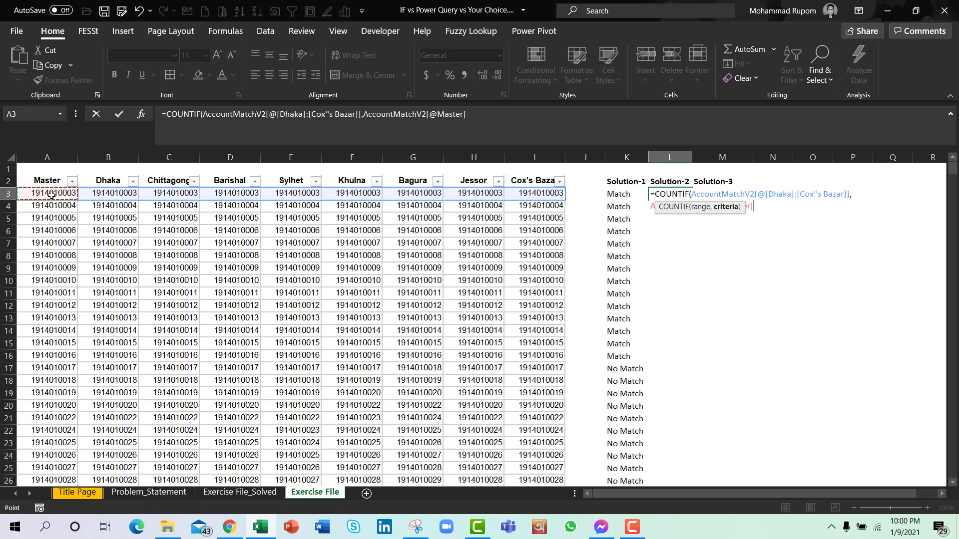
type(")")
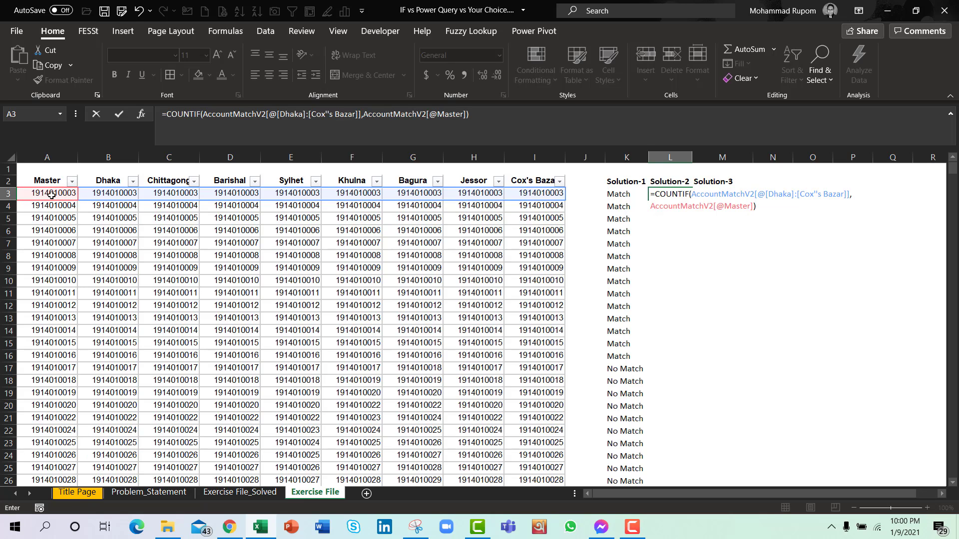
key("ctrl+Return")
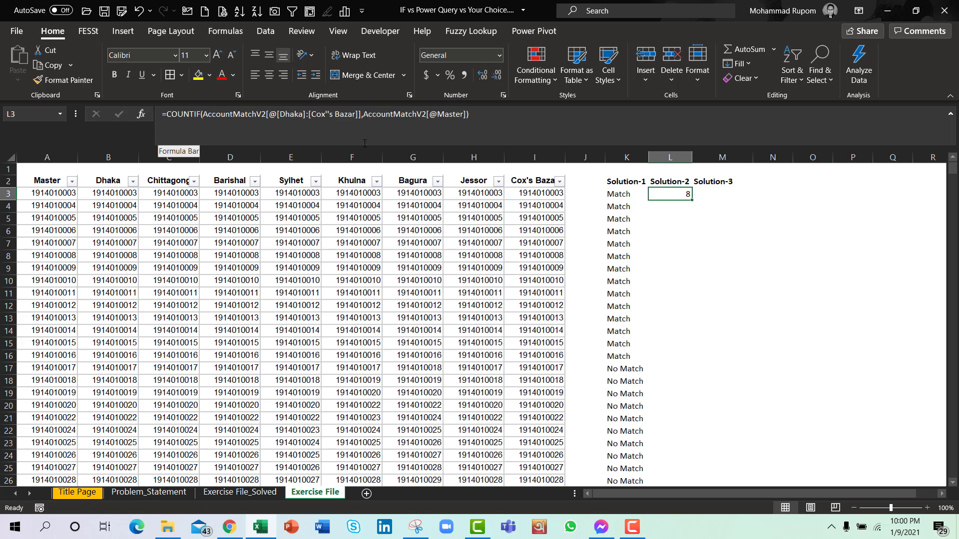
Step: Enter a COUNTA formula in M3 under Solution-3 that counts the table headers from Dhaka to Cox's Bazar
key("Right")
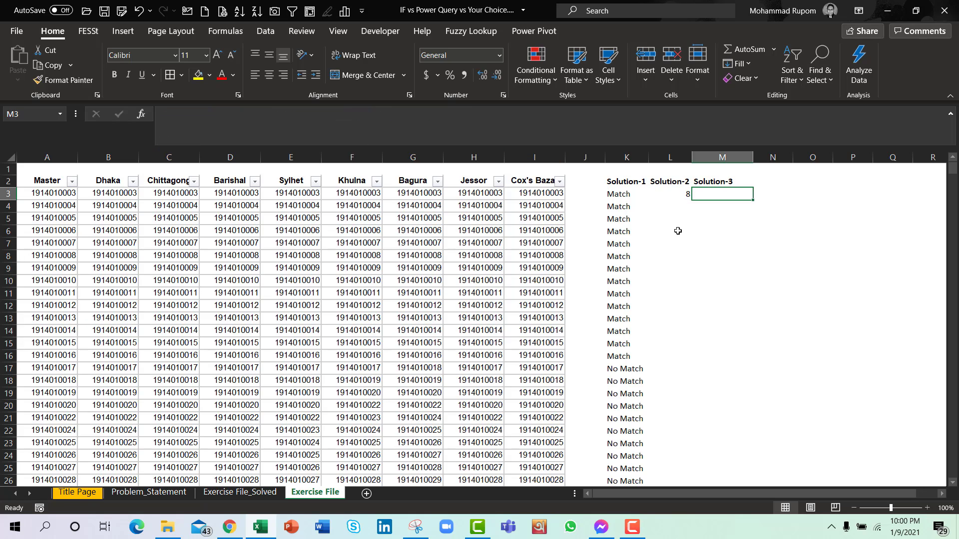
type("=coun")
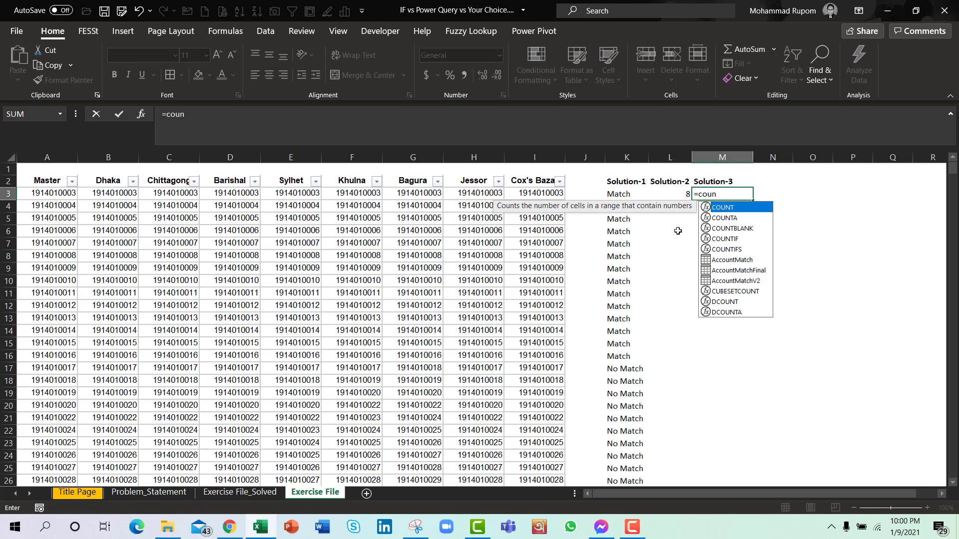
key("Down")
key("Tab")
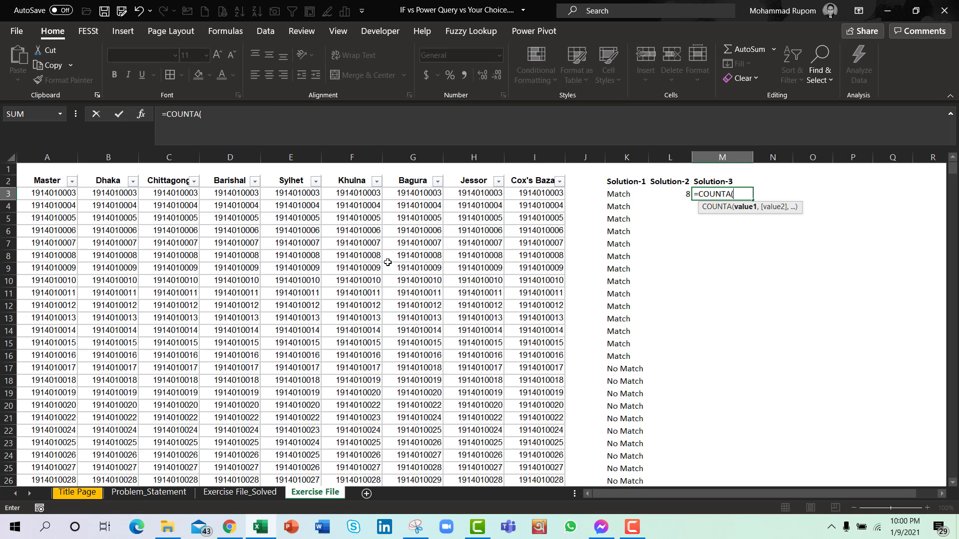
left_click_drag(125, 181, 554, 182)
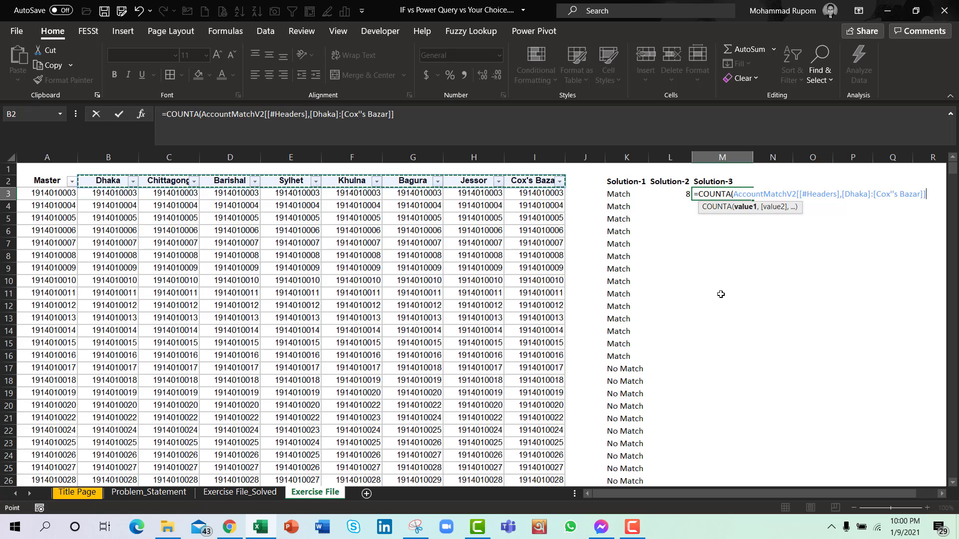
type(")")
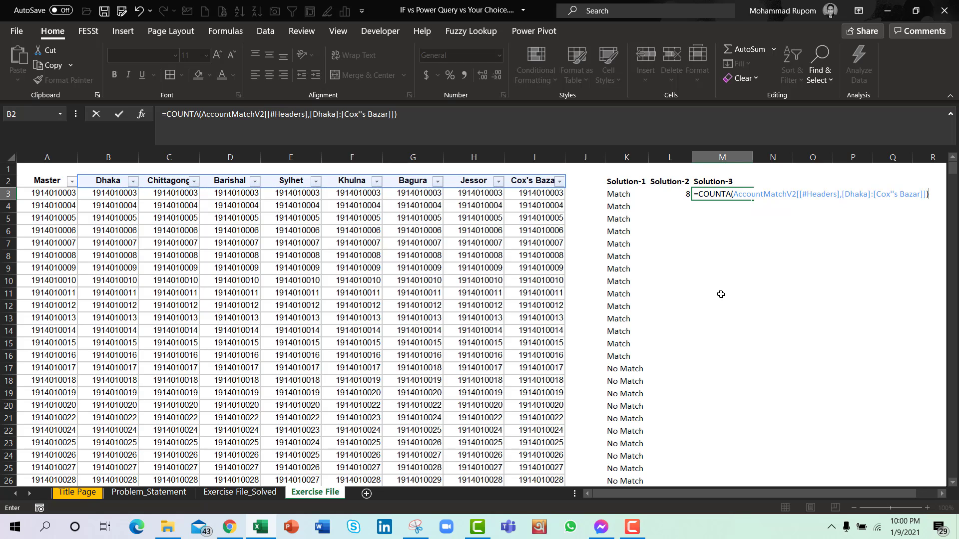
key("ctrl+Return")
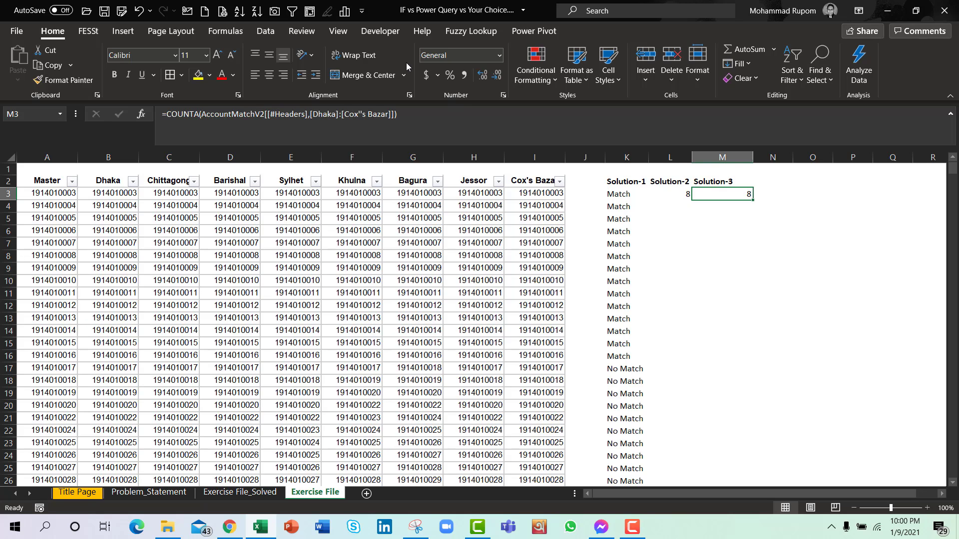
Step: Copy the COUNTA expression from M3 and append it to the L3 formula as an equality comparison with the COUNTIF
left_click(410, 116)
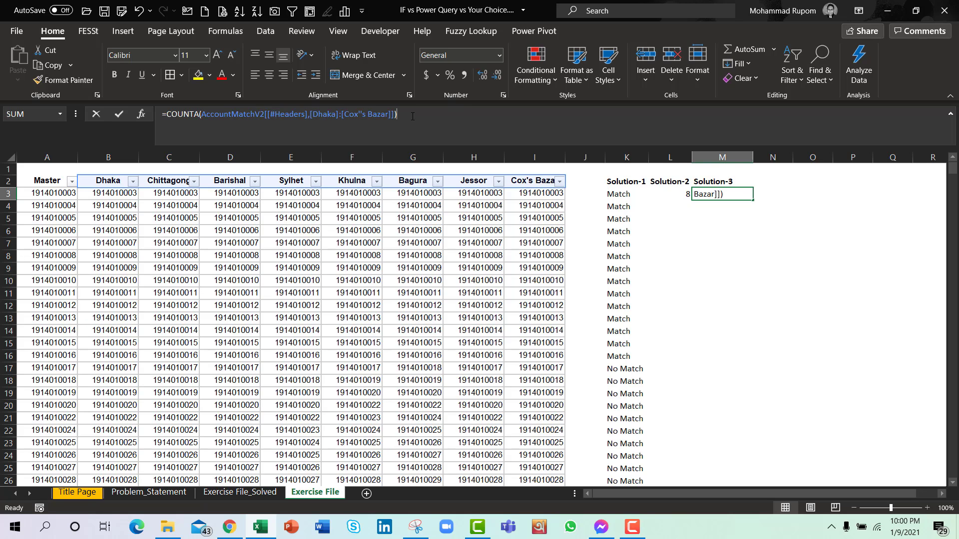
left_click(167, 115)
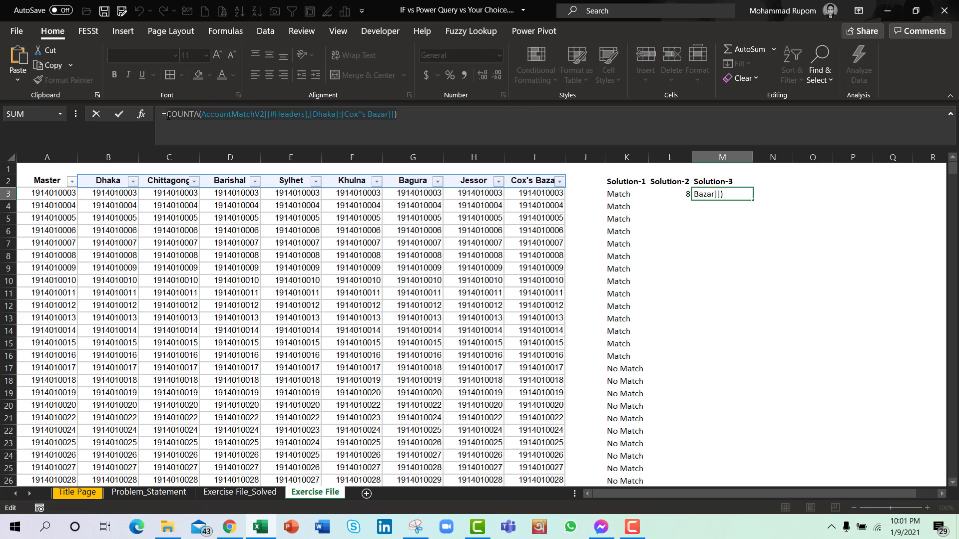
key("ctrl+Return")
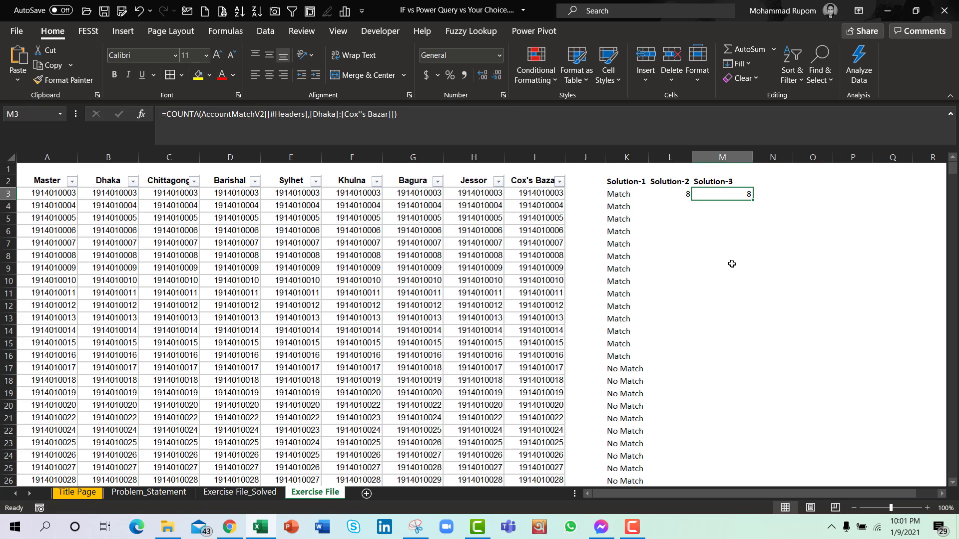
left_click(682, 194)
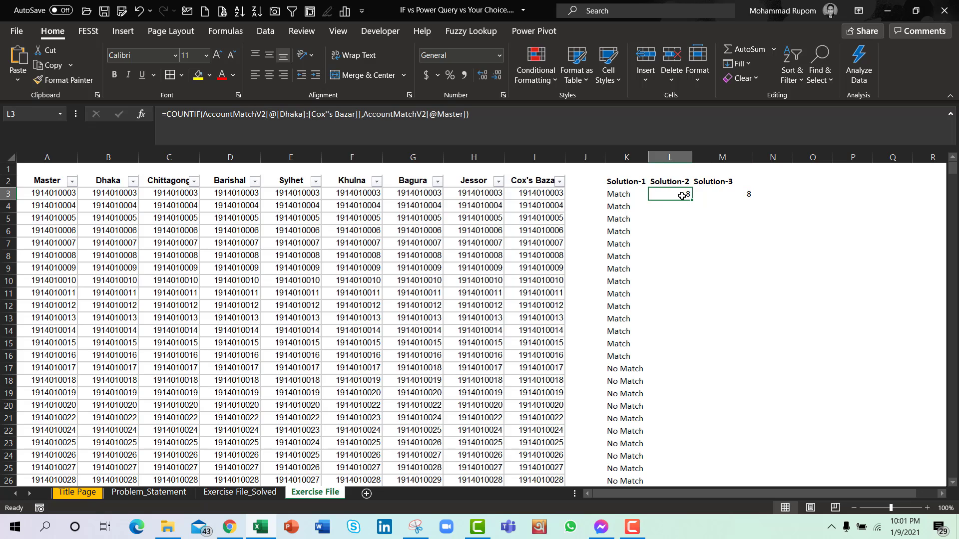
left_click(491, 115)
type("=")
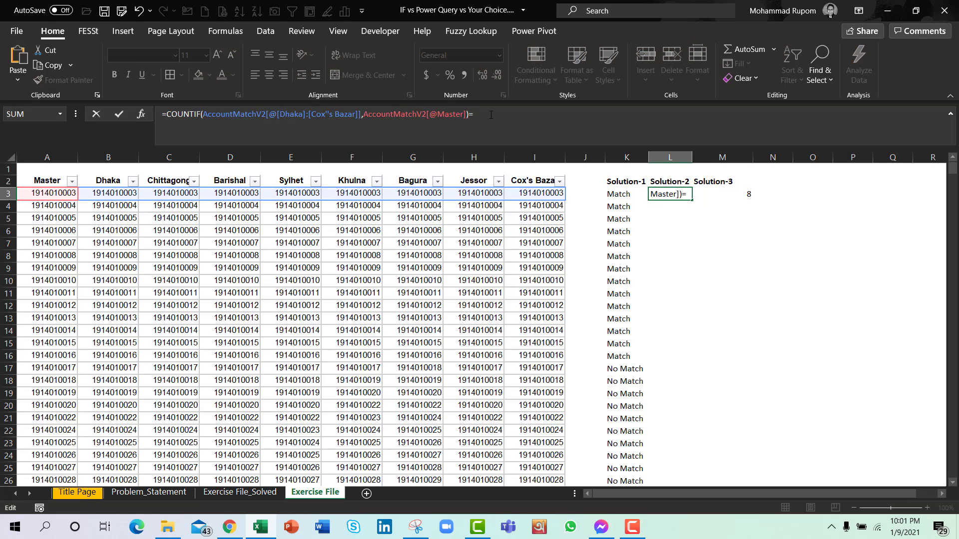
type("COUNTA(AccountMatchV2[[#Headers],[Dhaka]:[Cox''s Bazar]])")
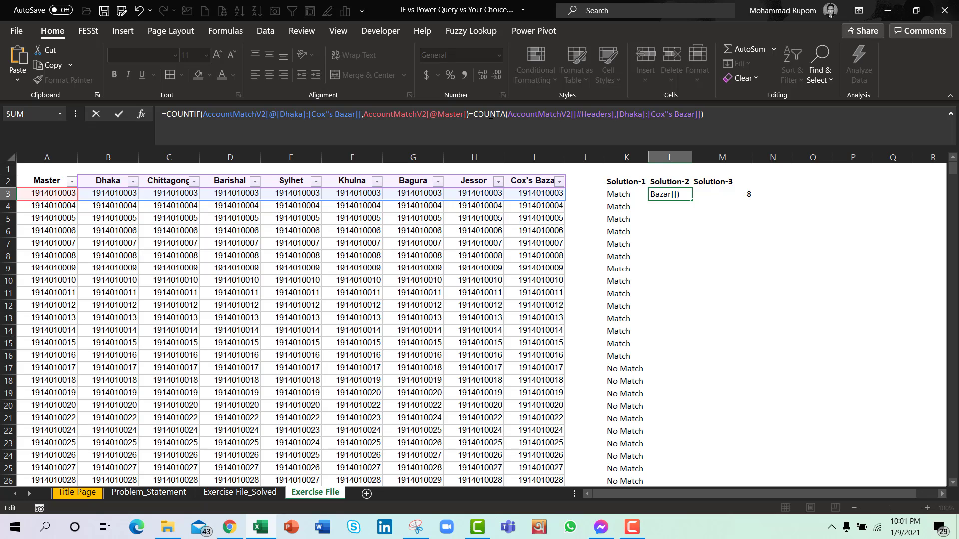
key("Return")
key("Up")
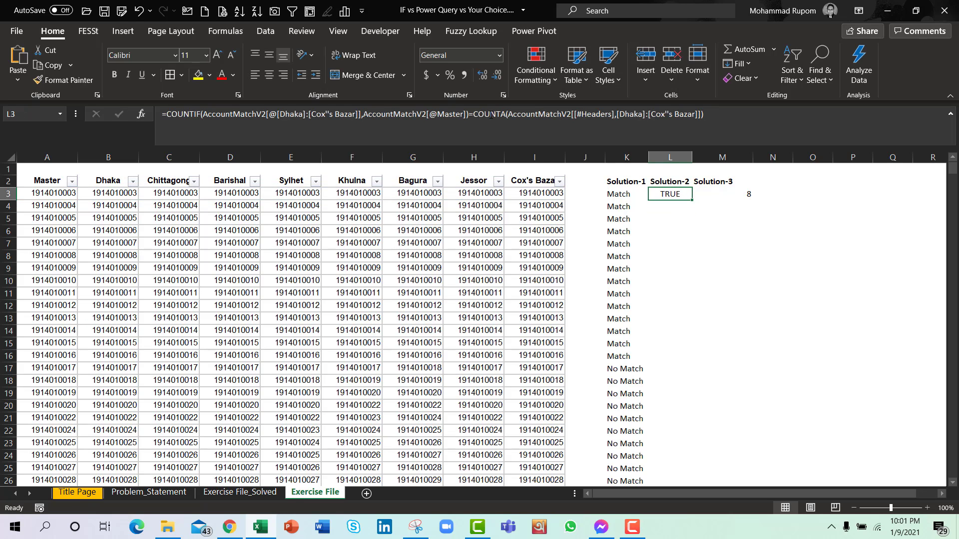
Step: Wrap the L3 comparison in IF returning "Match" or "No Match", and fill it down the Solution-2 column
left_click(167, 115)
type("IF(")
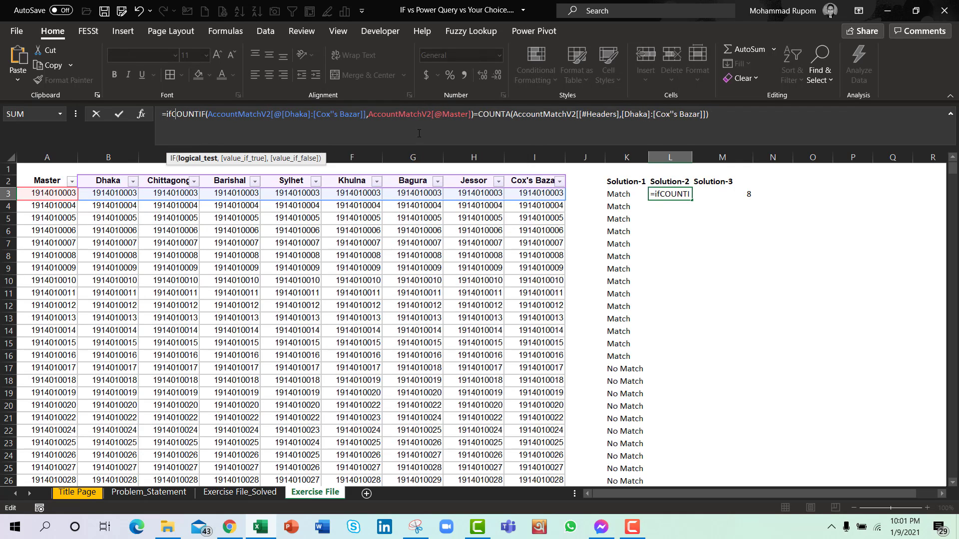
left_click(746, 115)
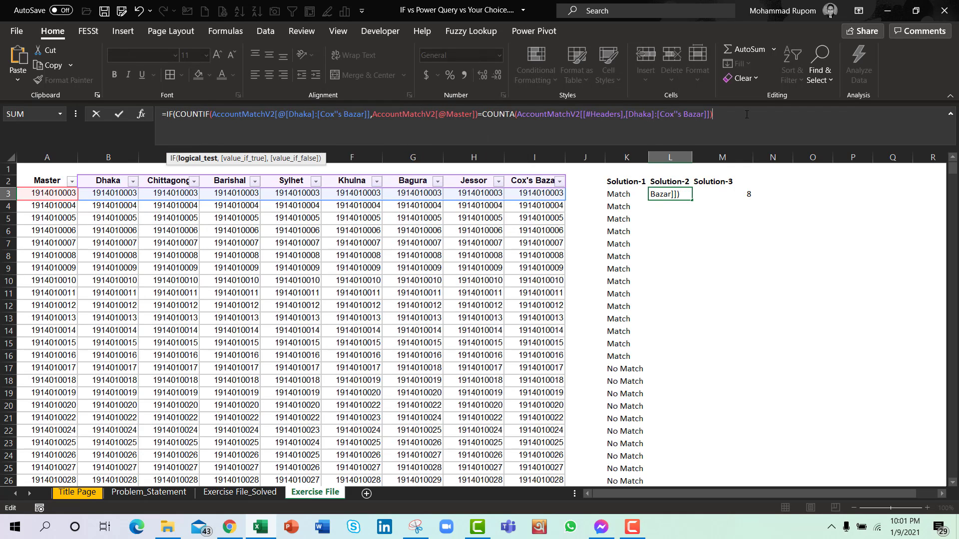
type(",")
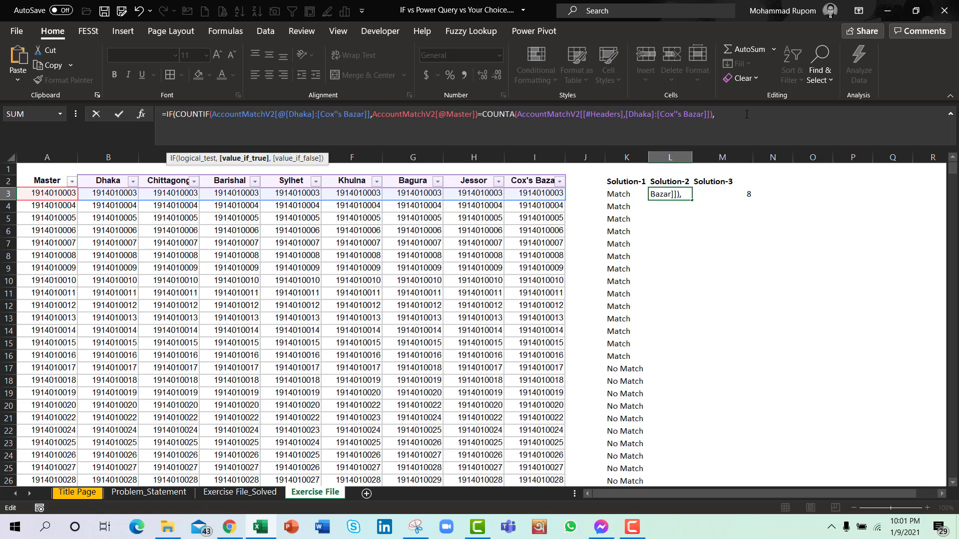
type("\"Match\",\"No")
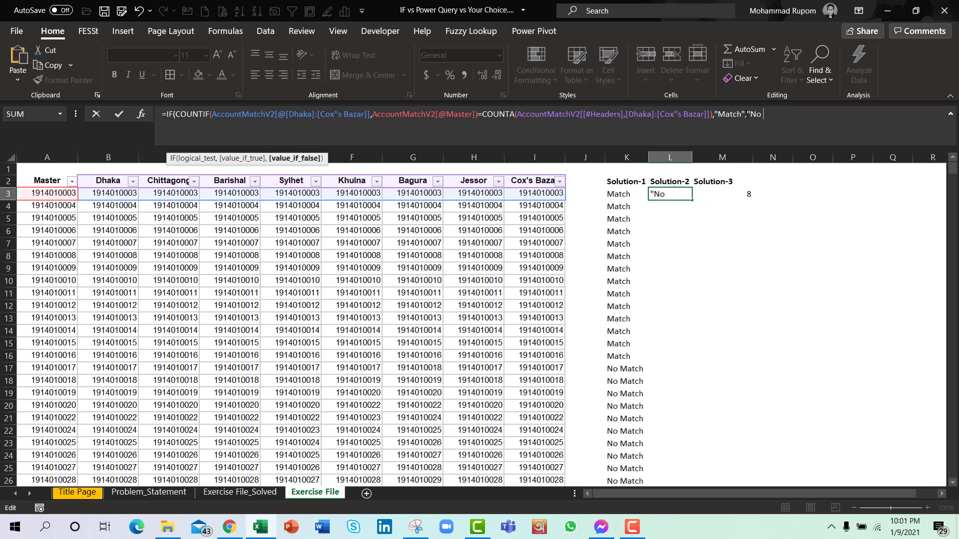
type(" Match\")")
key("Return")
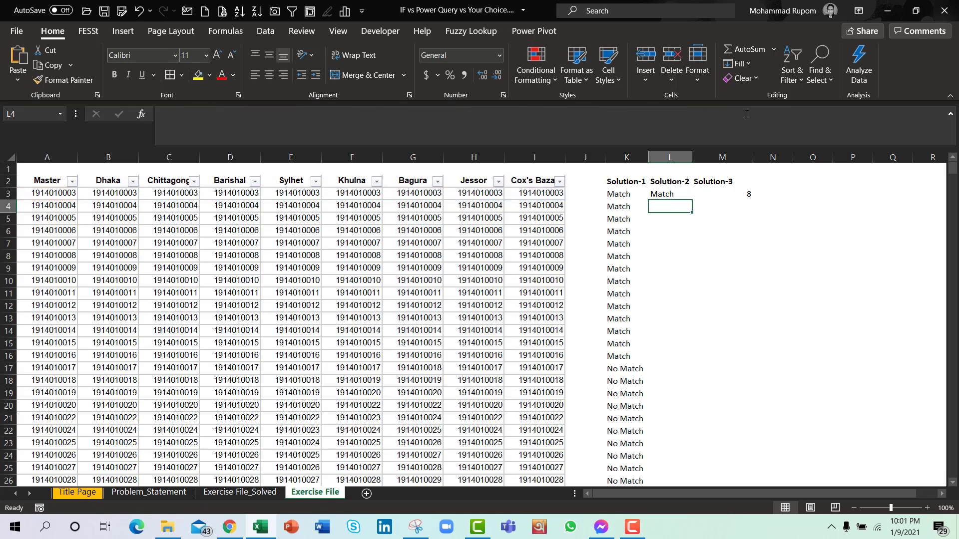
key("Up")
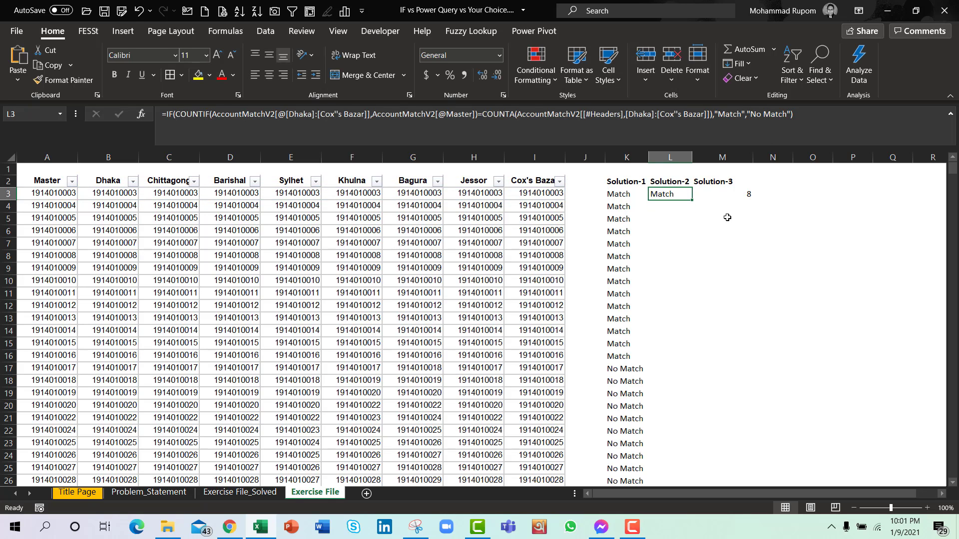
double_click(692, 199)
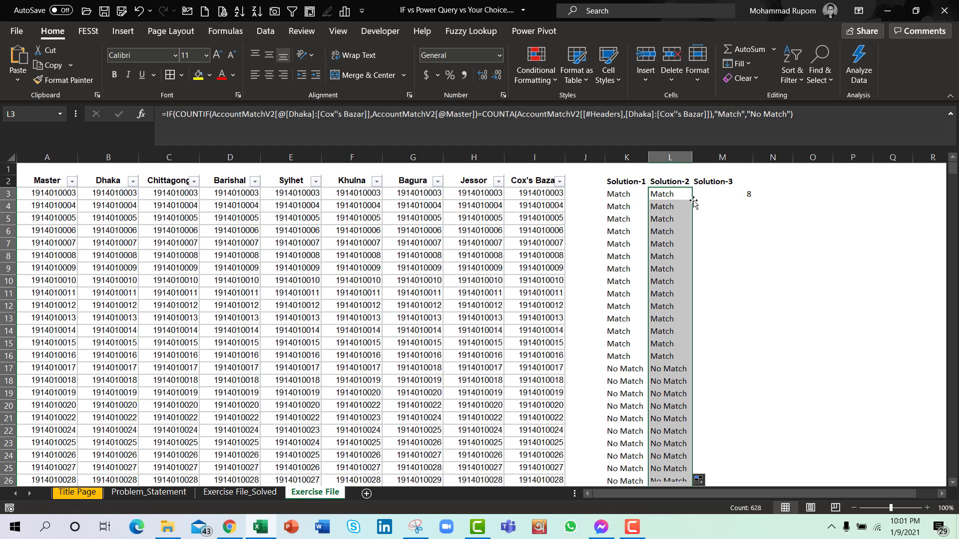
left_click(736, 195)
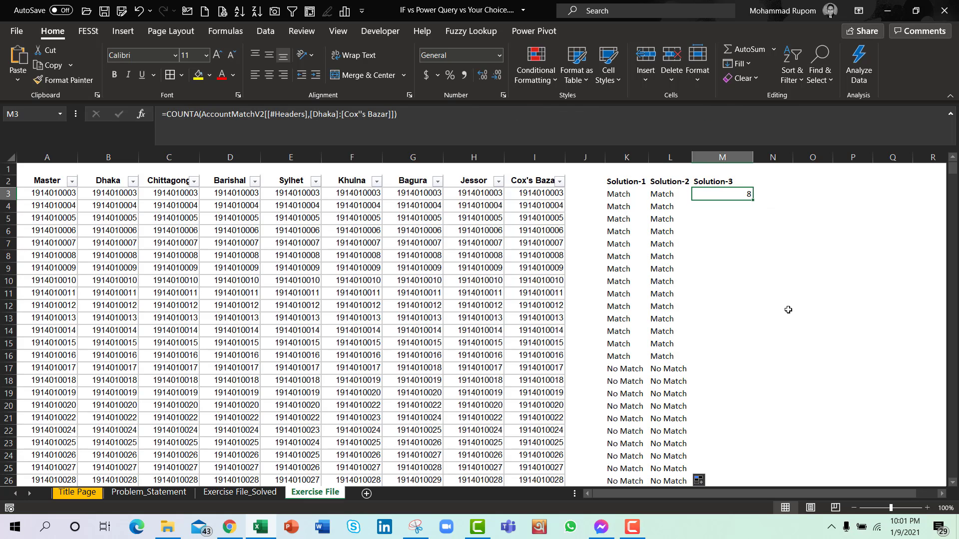
Step: Clear the COUNTA formula from M3 under Solution-3 and replace it with a copy of the L3 IF formula
key("Delete")
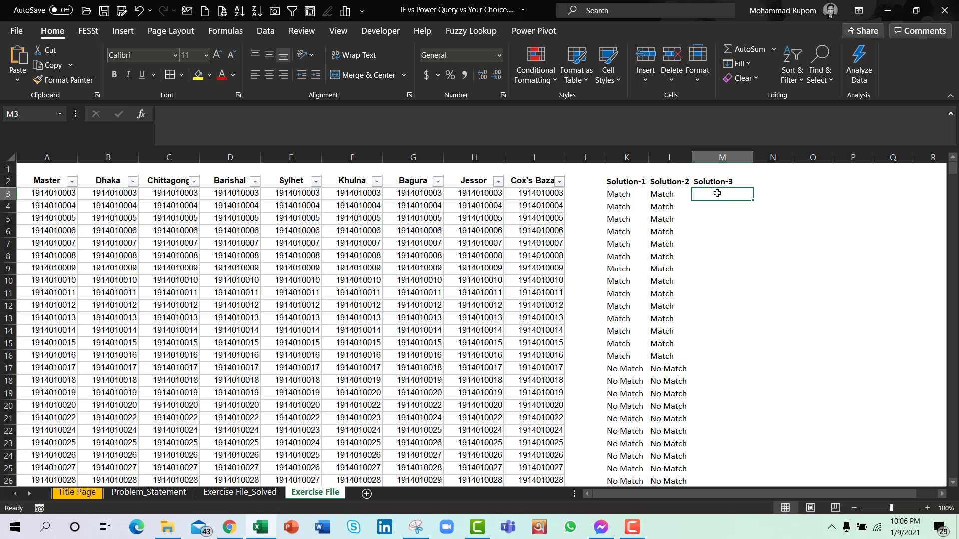
key("Left")
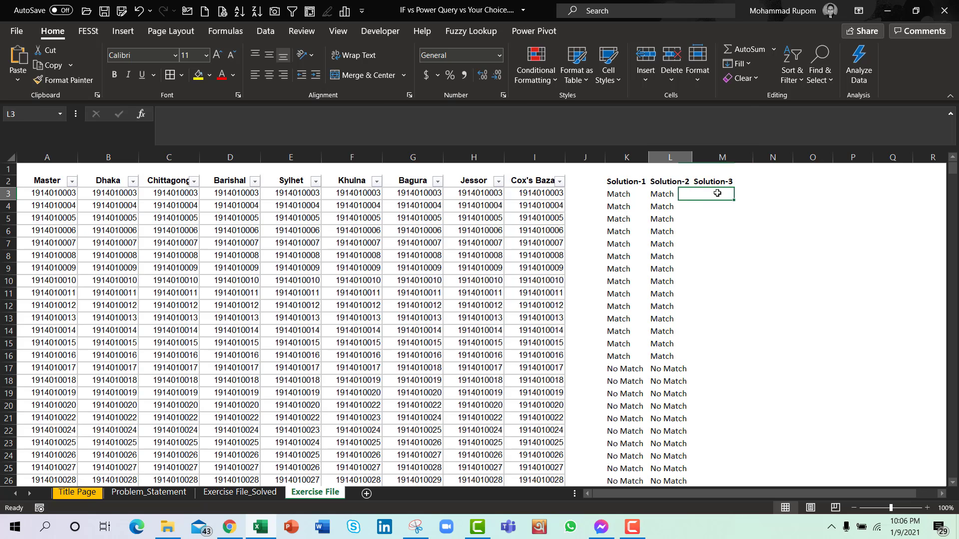
key("F2")
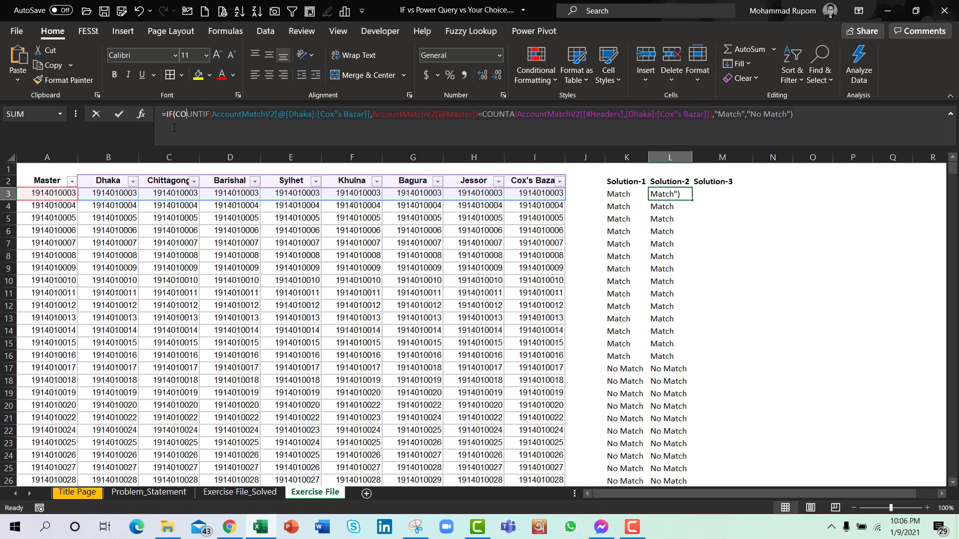
left_click(155, 115)
key("Escape")
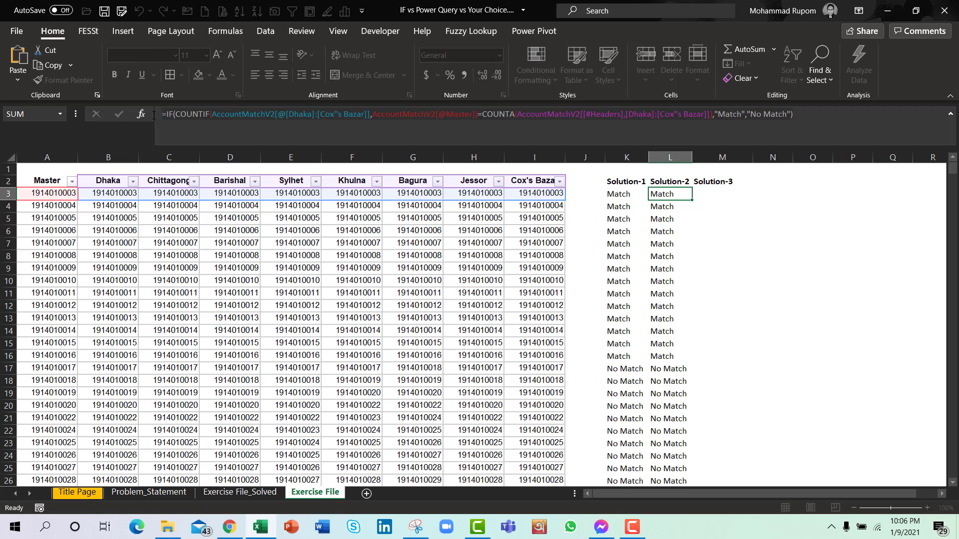
double_click(714, 189)
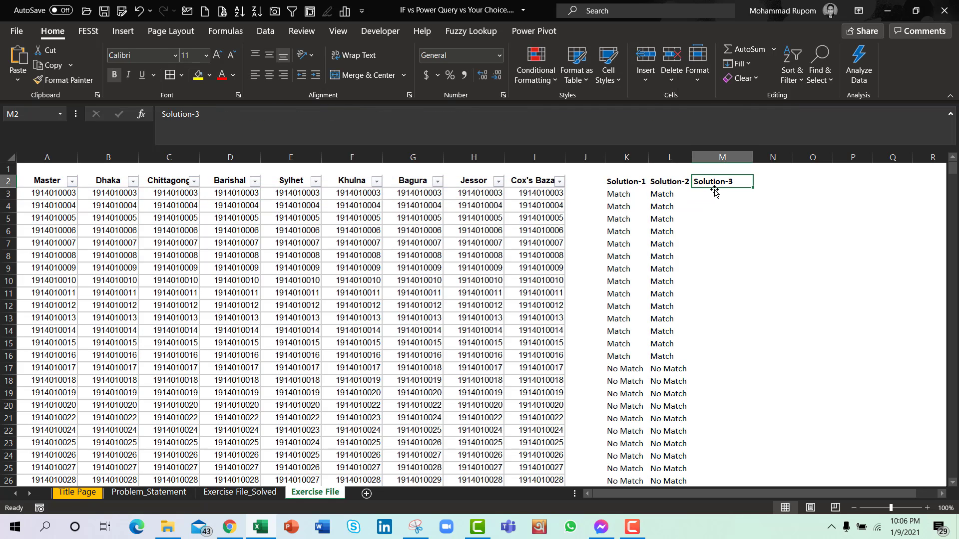
double_click(715, 197)
type("=IF(COUNTIF(AccountMatchV2[@[Dhaka]:[Cox''s Bazar]],AccountMatchV2[@Master])=COUNTA(AccountMatchV2[[#Headers],[Dhaka]:[Cox''s Bazar]]),\"Match\",\"No Match\")")
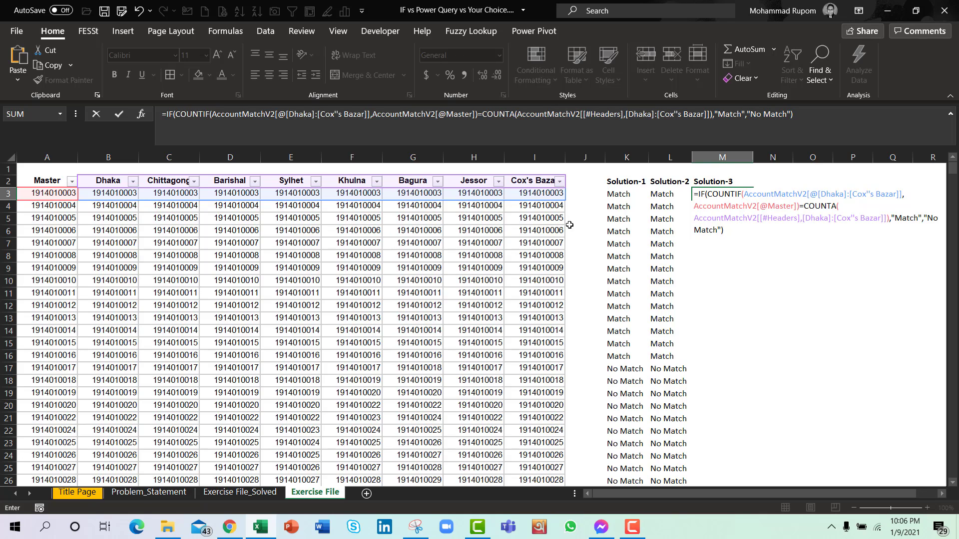
Step: Insert an OR function at the start of the IF's logical test in M3, before the COUNTIF
left_click(166, 116)
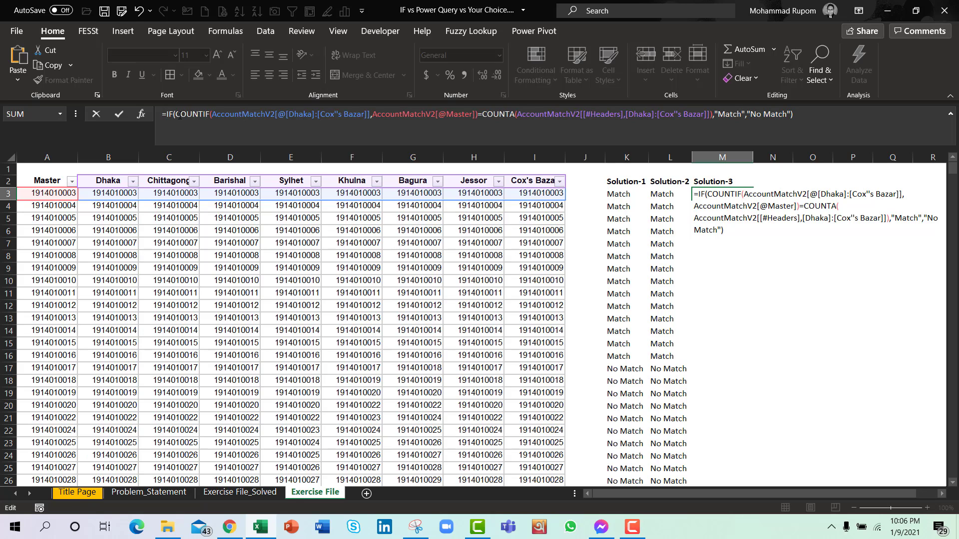
left_click(178, 115)
type("o")
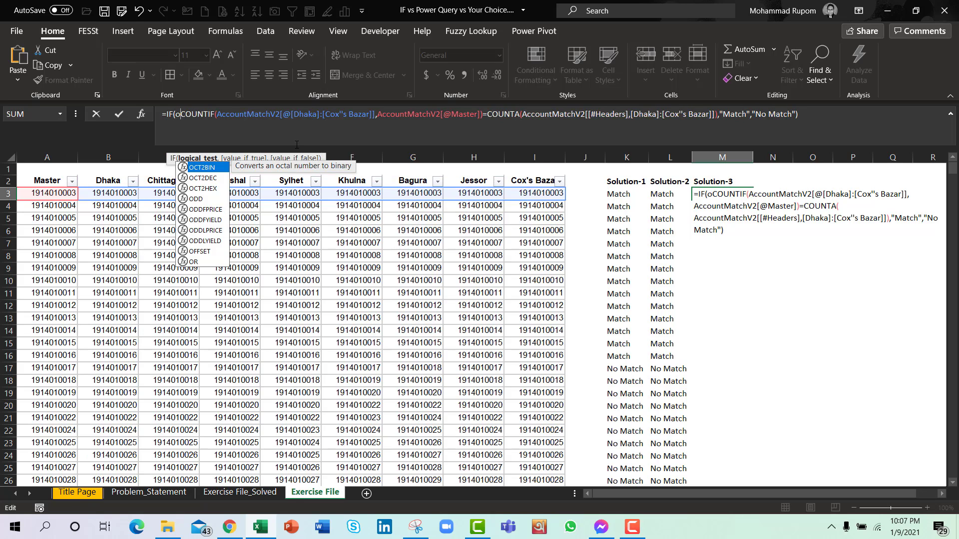
type("r")
key("Tab")
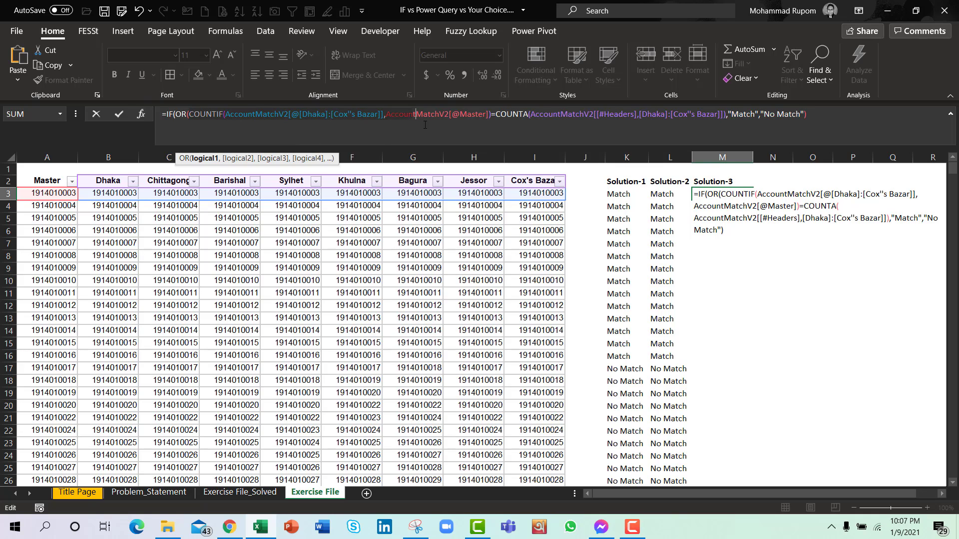
Step: Add a second OR condition in M3 that compares the same COUNTIF with the headers' COUNTA minus 1
left_click(727, 121)
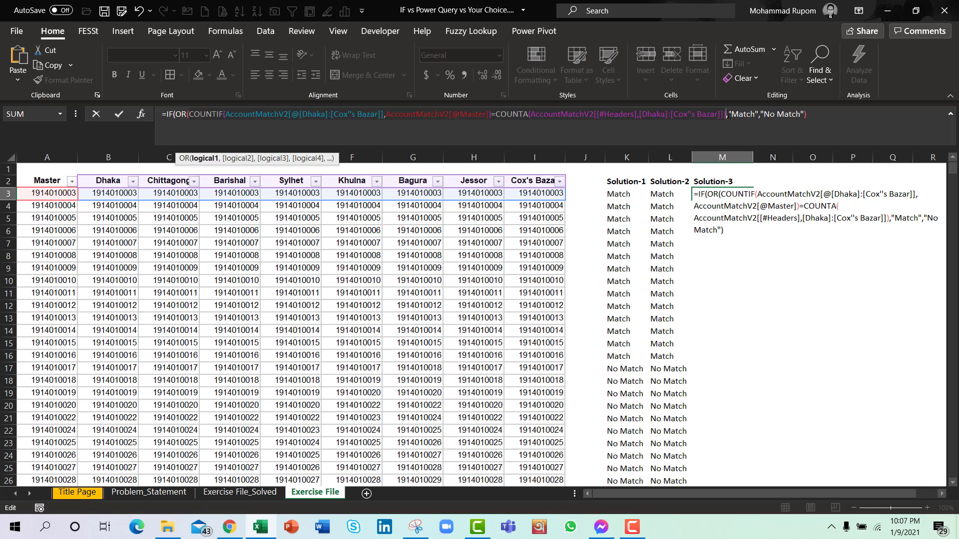
left_click(727, 114)
type("COUNTIF(AccountMatchV2[@[Dhaka]:[Cox''s Bazar]],AccountMatchV2[@Master])=COUNTA(AccountMatchV2[[#Headers],[Dhaka]:[Cox''s Bazar]])")
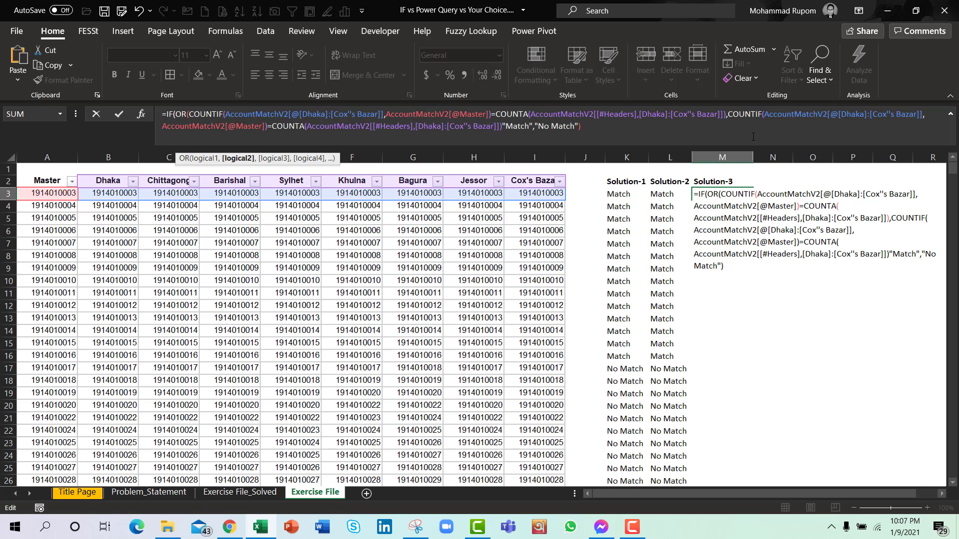
type("-")
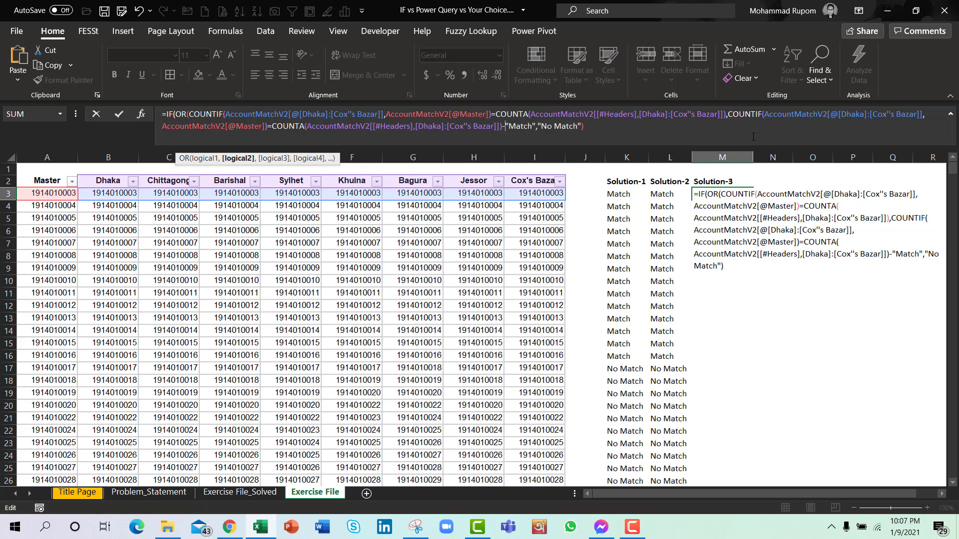
type("1")
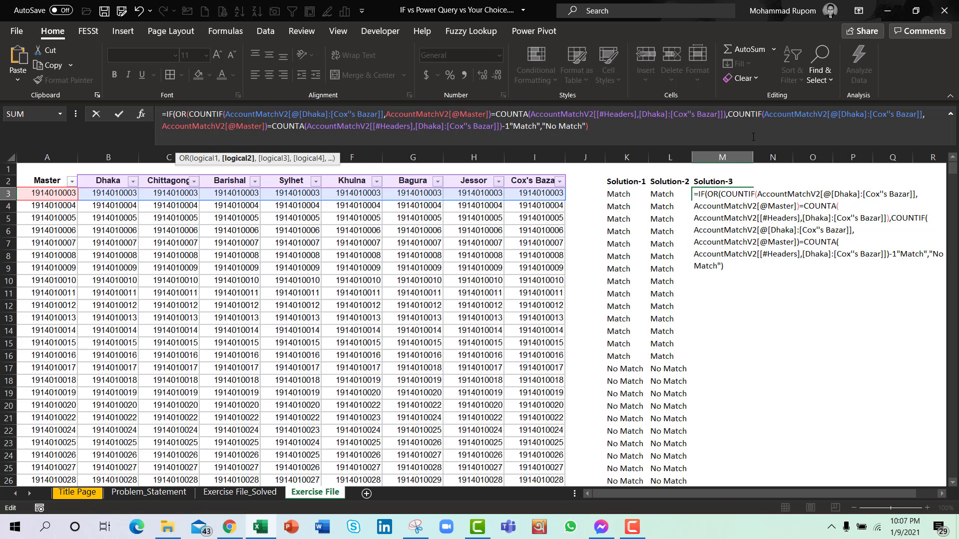
type(",")
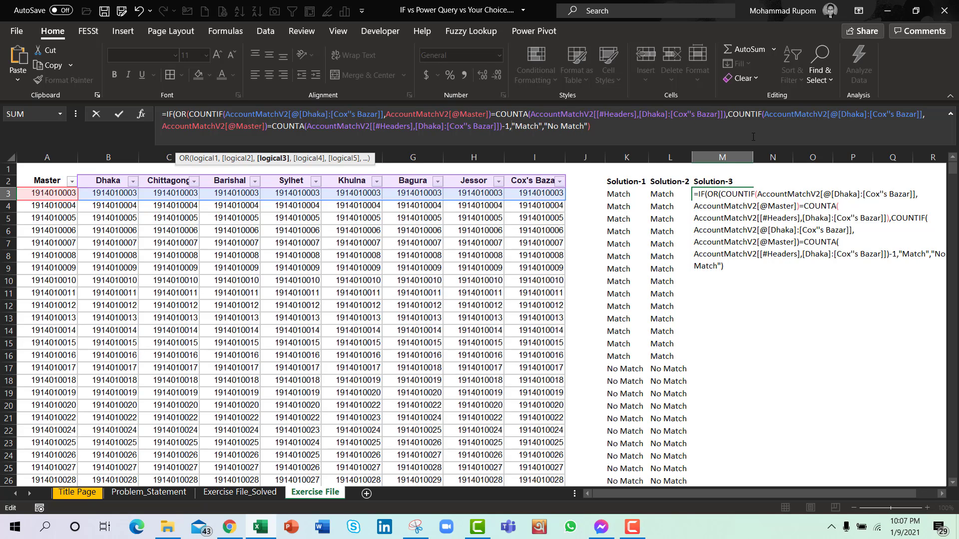
Step: Add a third OR condition comparing the COUNTIF with the COUNTA minus 2, and close the OR before "Match"
type("COUNTIF(AccountMatchV2[@[Dhaka]:[Cox''s Bazar]],AccountMatchV2[@Master])=COUNTA(AccountMatchV2[[#Headers],[Dhaka]:[Cox''s Bazar]])")
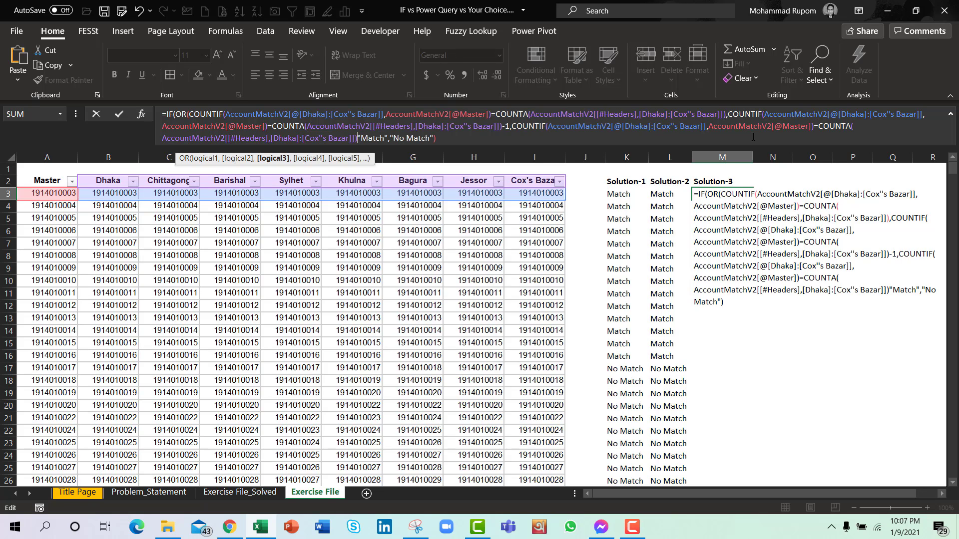
type("-")
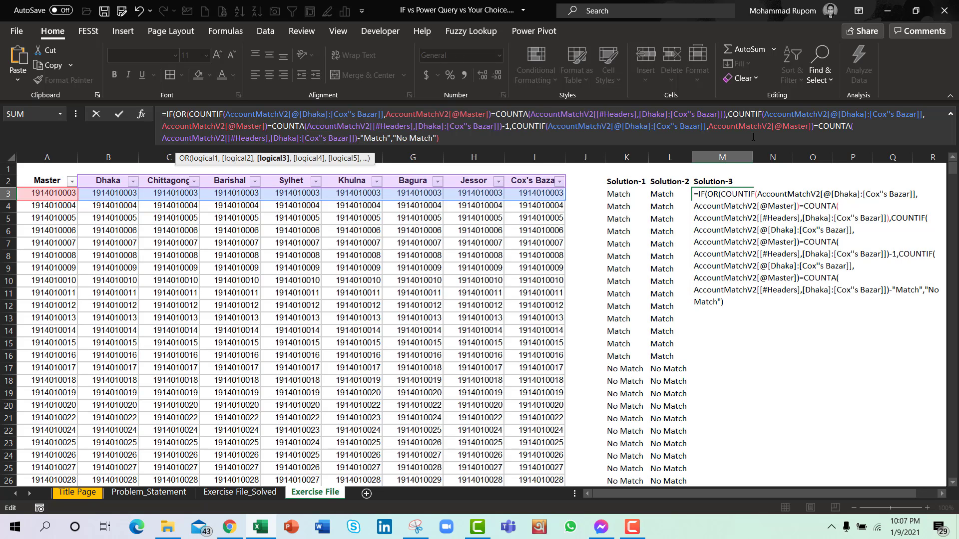
type("2")
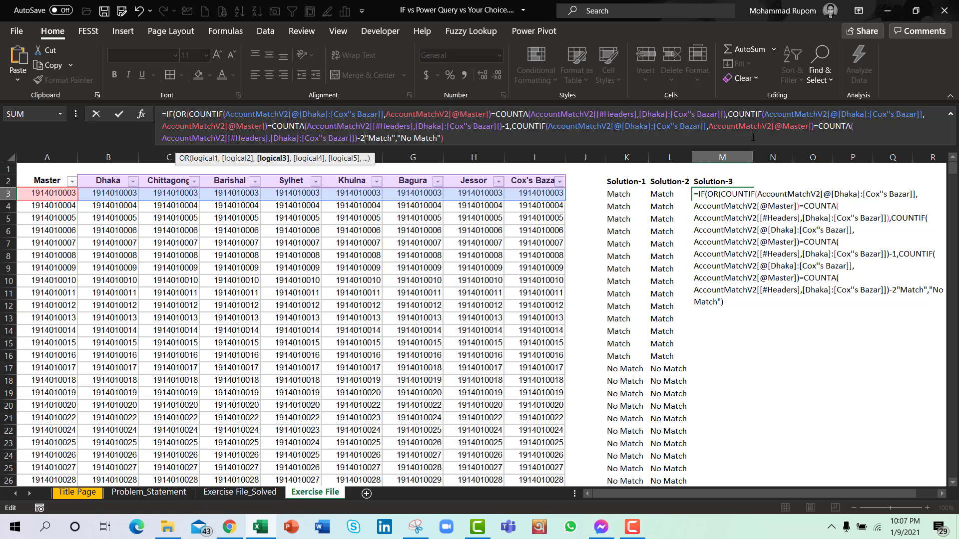
type(")")
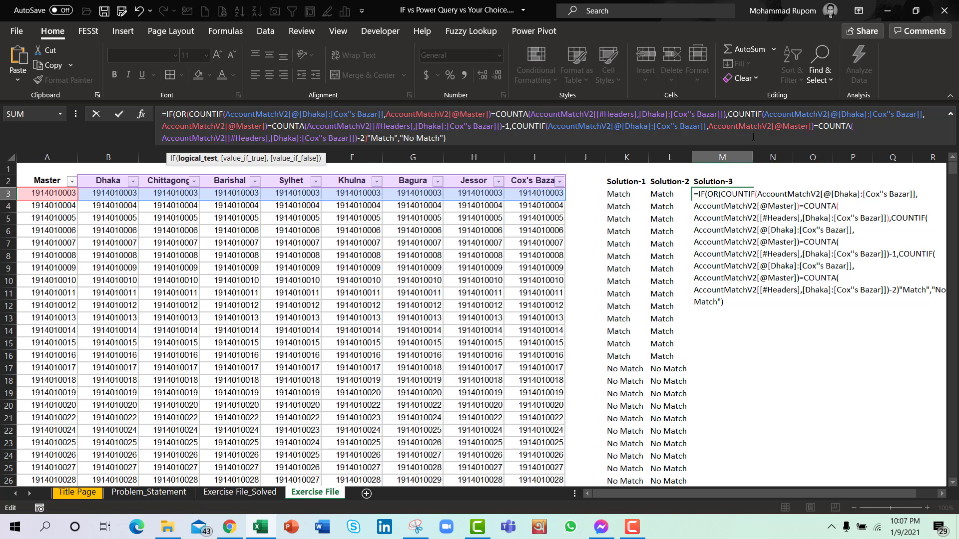
type(",")
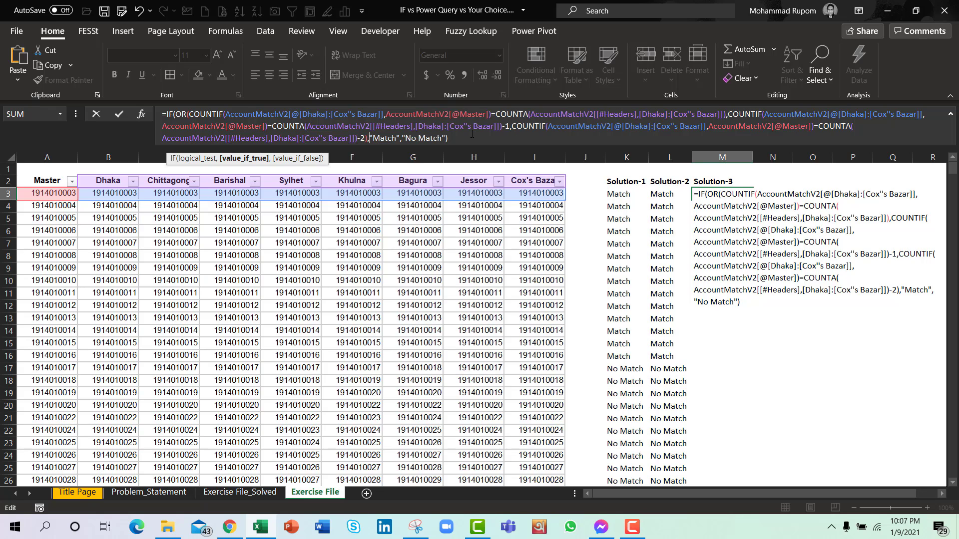
Step: Commit the M3 formula and fill it down the Solution-3 column
left_click(472, 135)
key("ctrl+Return")
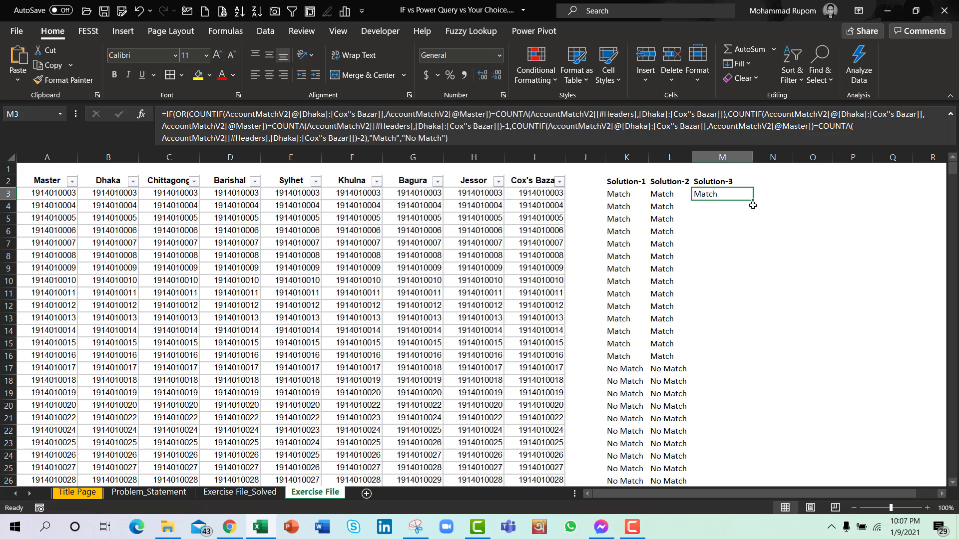
double_click(754, 200)
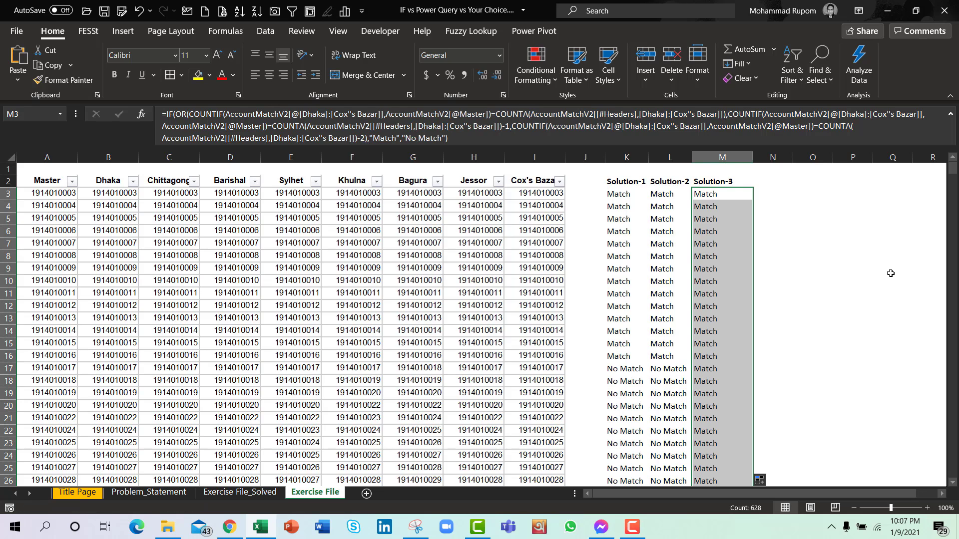
Step: Compare the Solution-1, Solution-2 and Solution-3 results and formulas in row 17
left_click(725, 343)
key("Down")
key("Down")
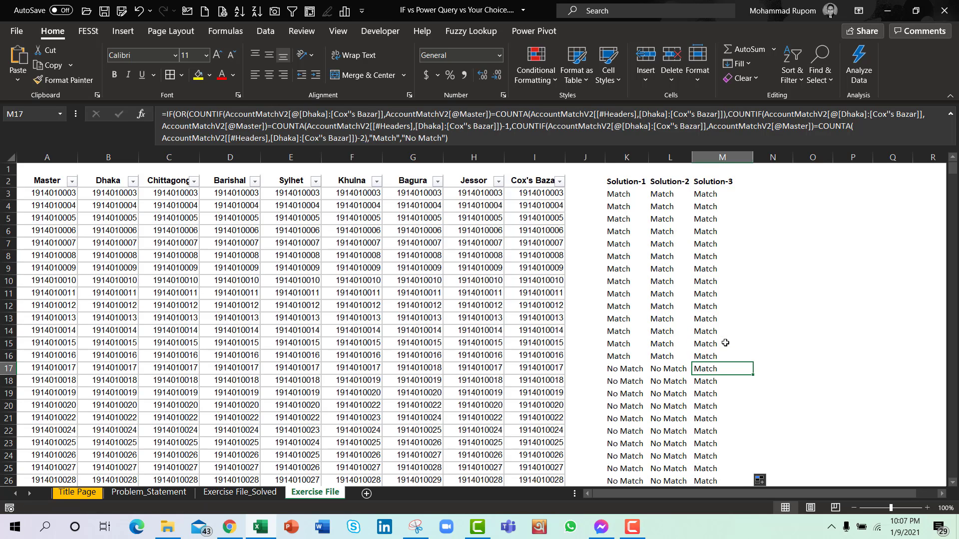
key("Left")
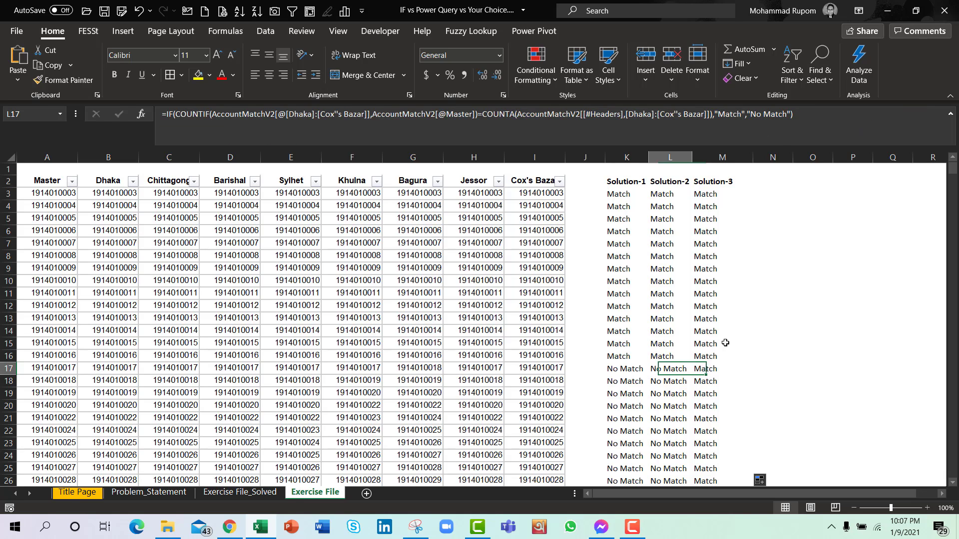
key("Left")
key("Right")
key("Right")
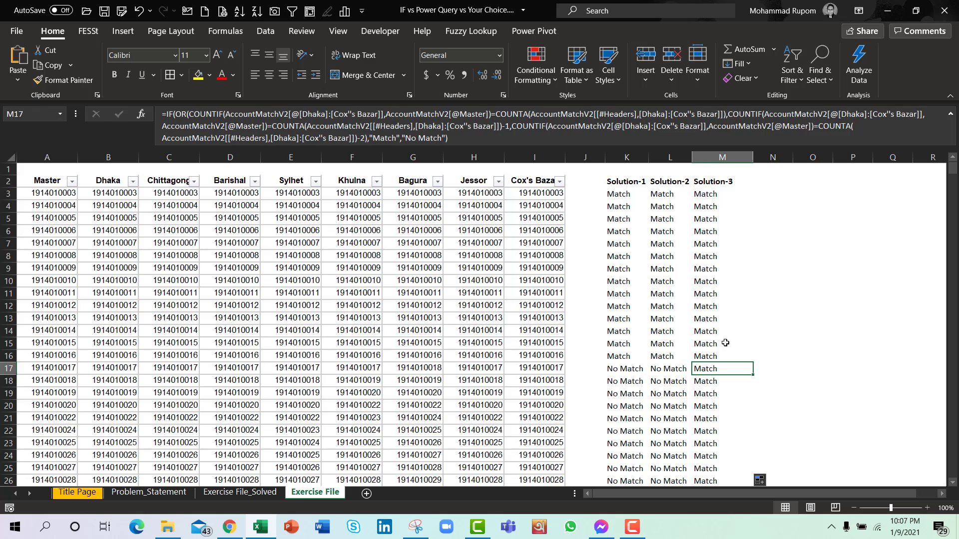
Step: Check row 17's Master value against each city's value from Dhaka to Cox's Bazar
key("Left")
key("Left")
key("Left")
key("Left")
key("Left")
key("Left")
key("Left")
key("Left")
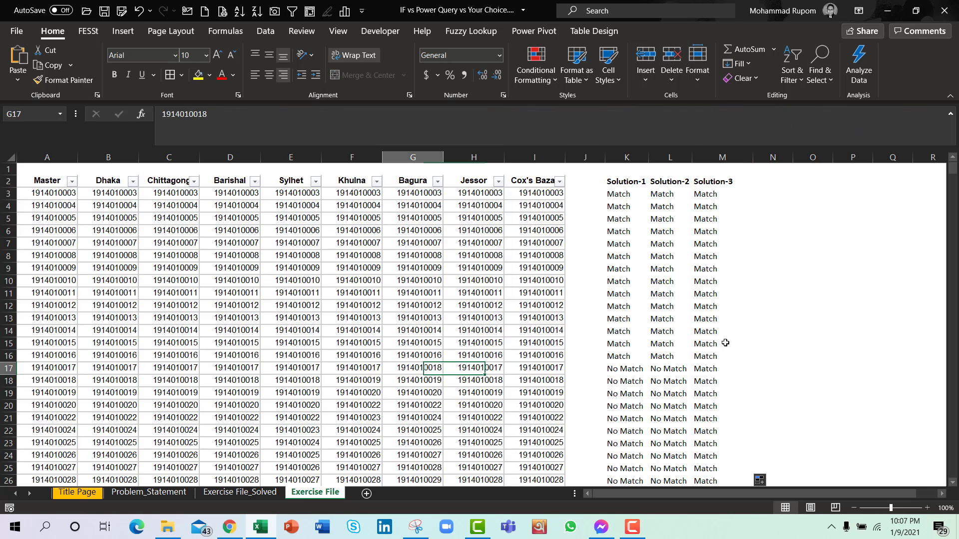
key("Left")
key("Left")
key("Left")
key("Left")
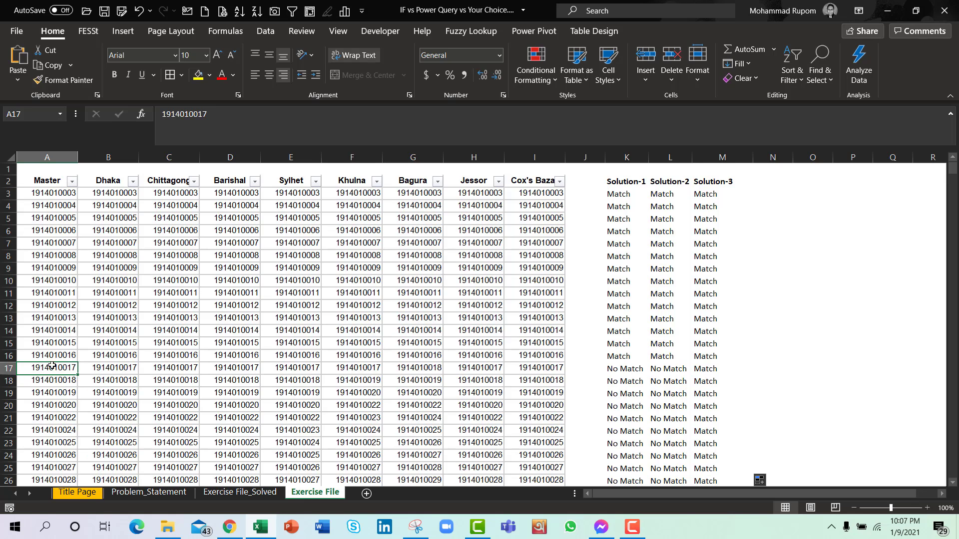
left_click(131, 368)
key("Right")
key("Right")
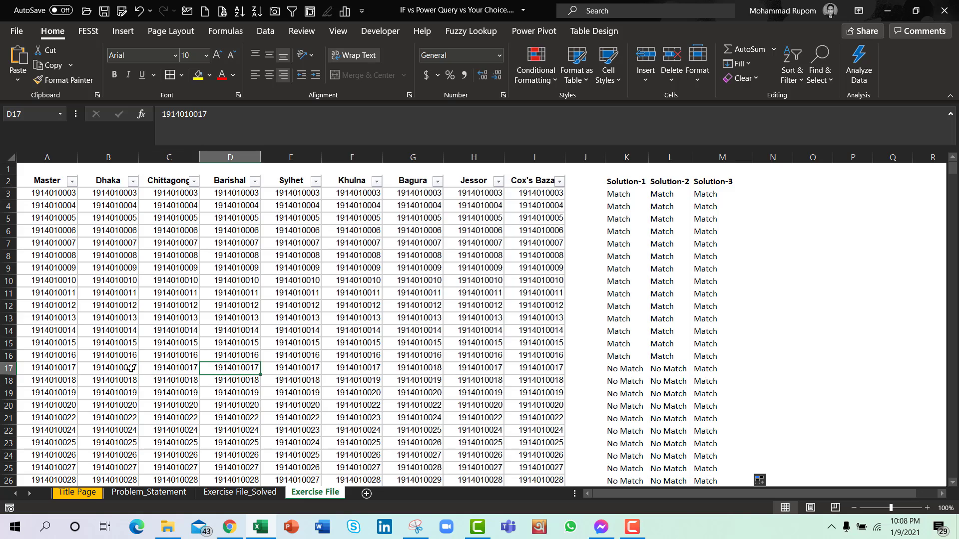
key("Right")
key("Right")
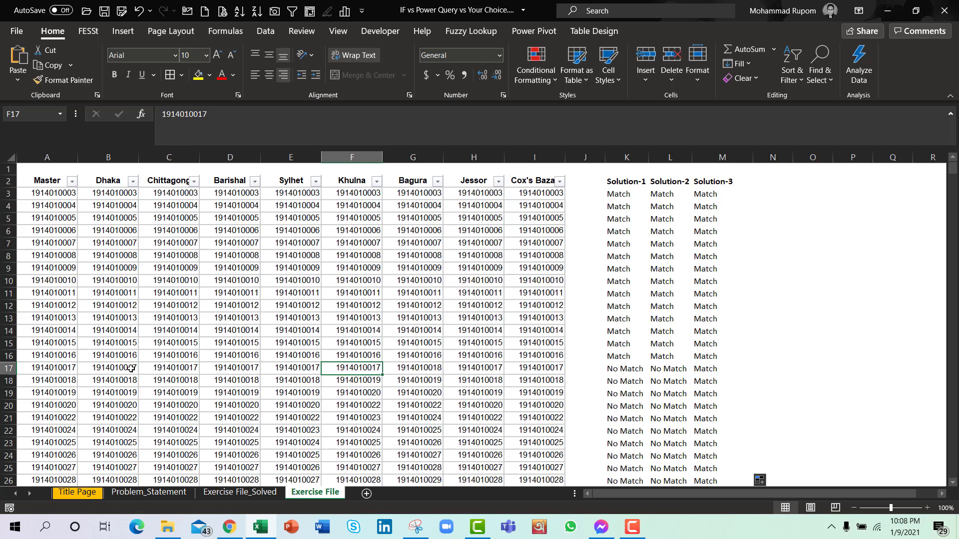
key("Right")
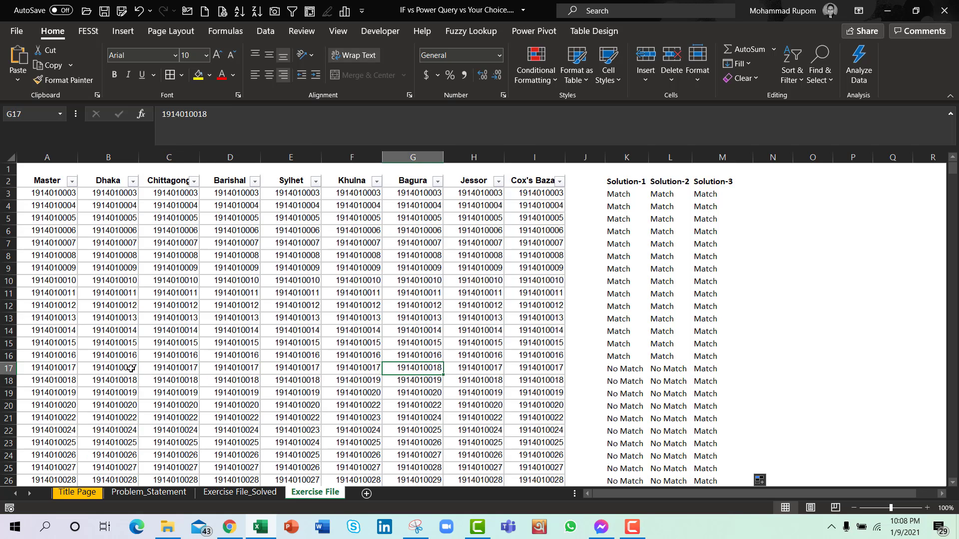
key("Right")
key("Right")
key("Left")
key("Left")
key("Right")
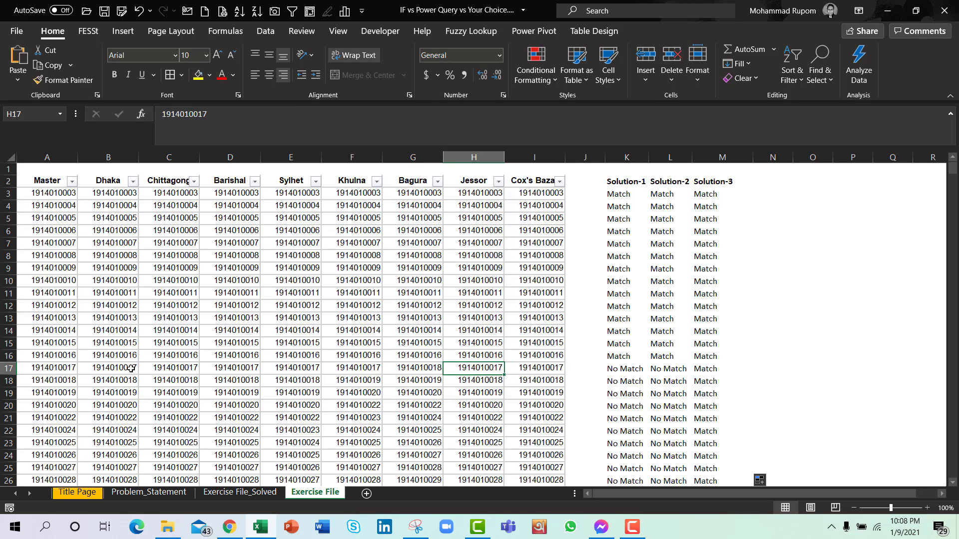
Step: Copy the Bagura value in G17 into the Jessor and Cox's Bazar cells of row 17 to test Solution-3
key("Left")
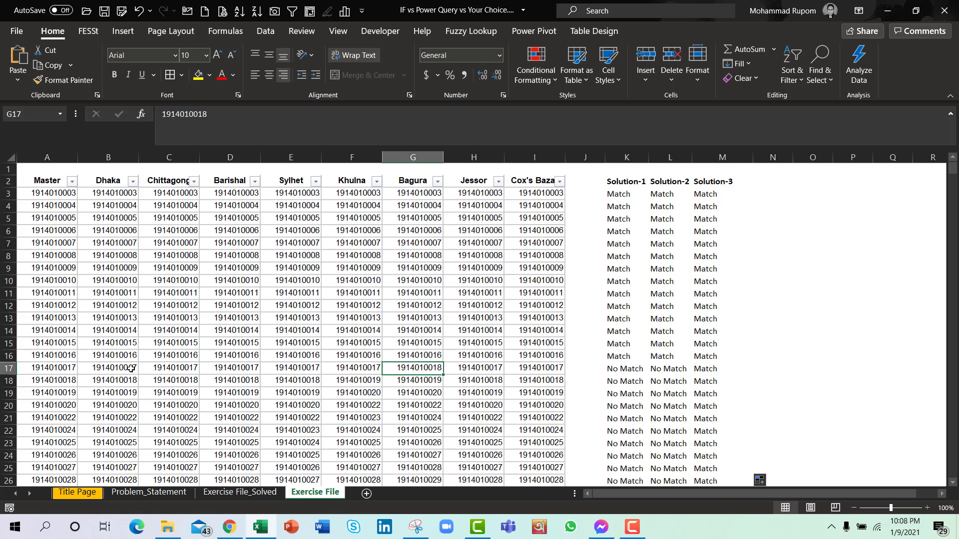
key("ctrl+c")
key("Right")
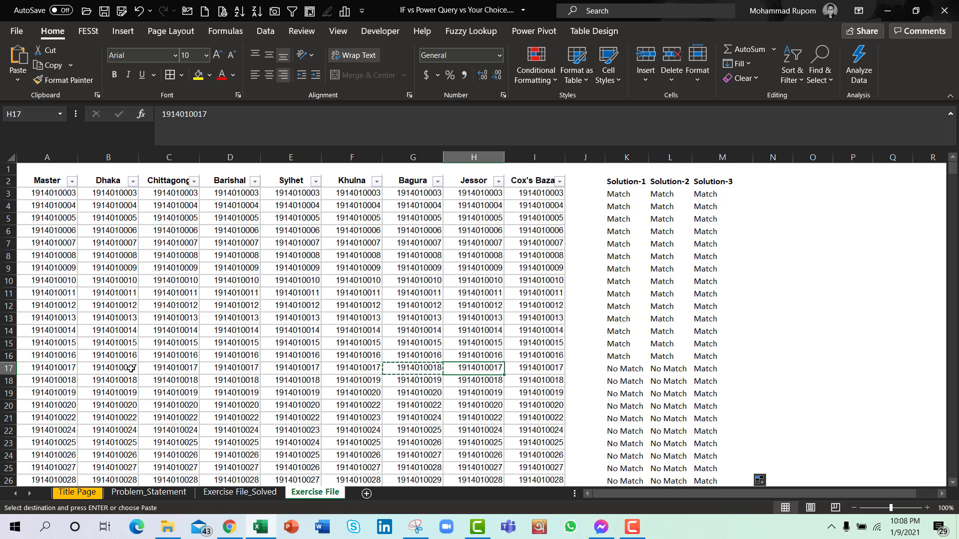
key("ctrl+v")
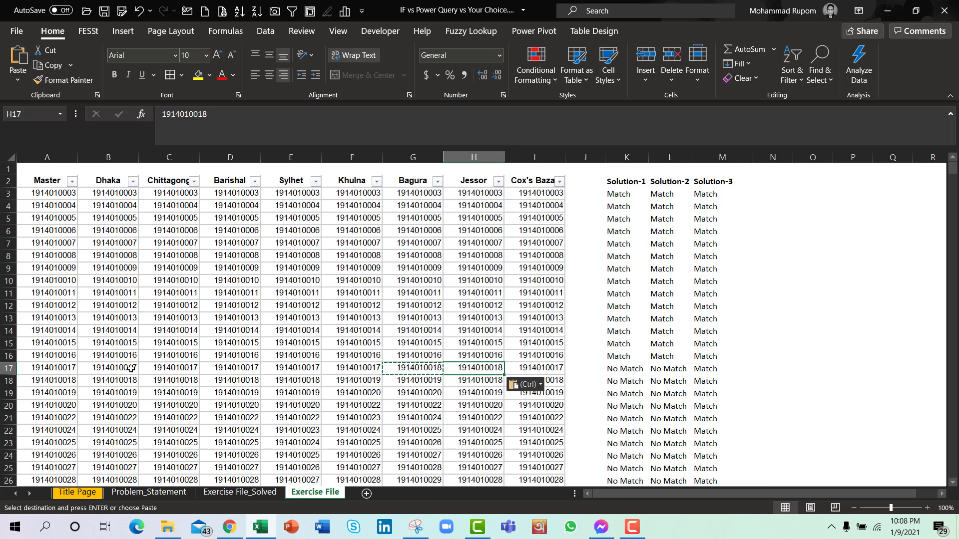
key("Right")
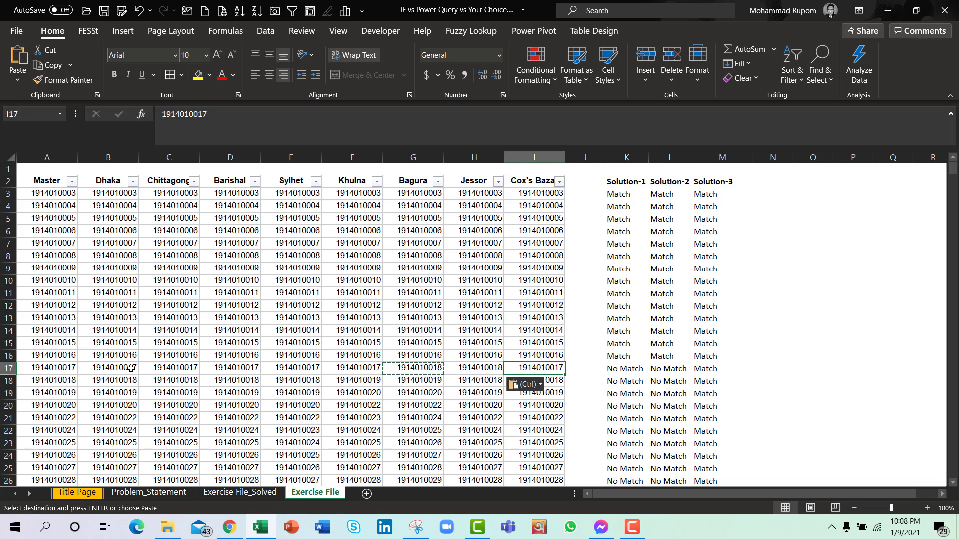
key("Return")
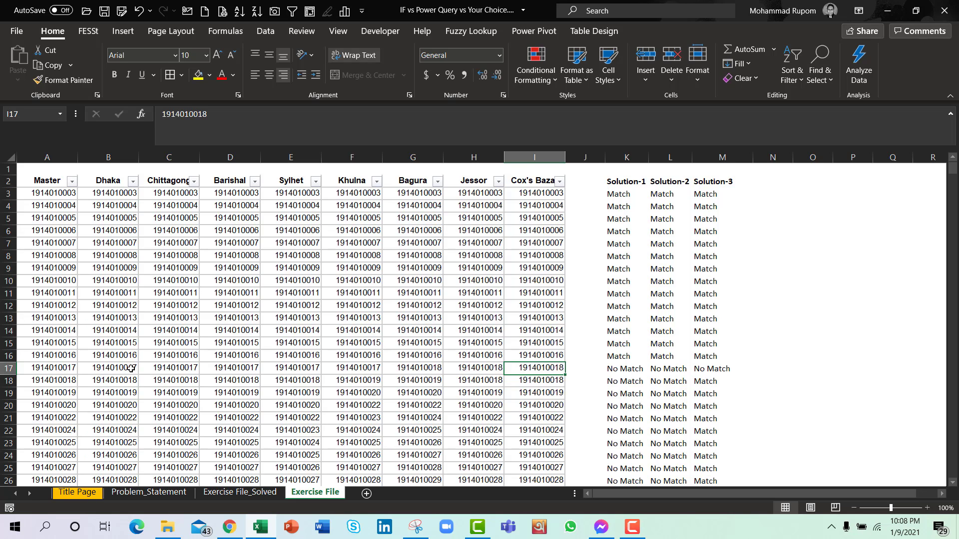
Step: Undo the test values pasted into the Jessor and Cox's Bazar cells of row 17
key("ctrl+z")
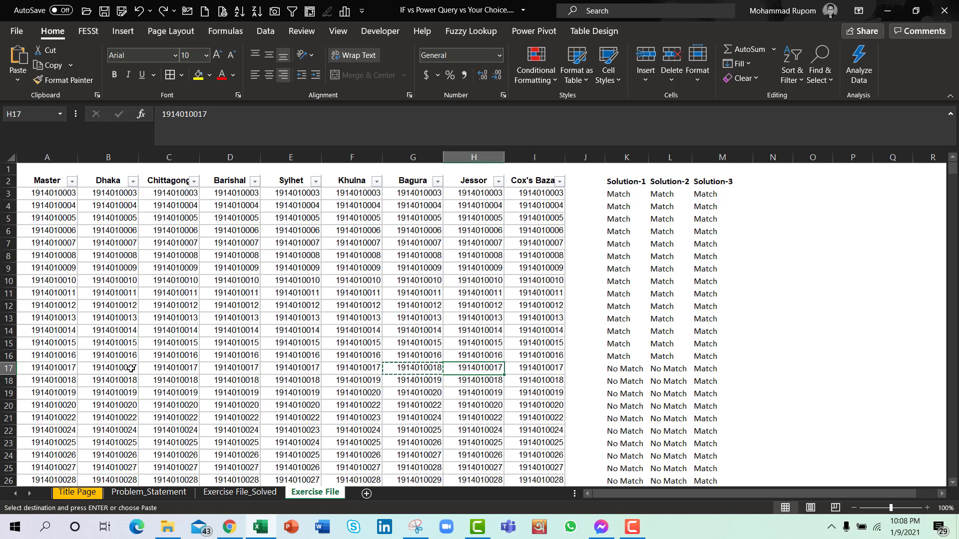
key("Escape")
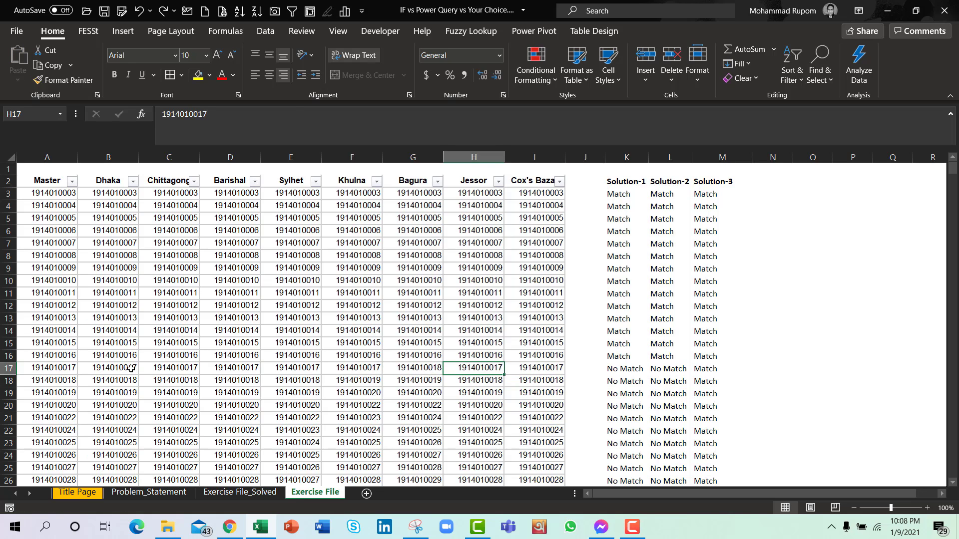
Step: Enter the bold heading PQ in cell N1, above and beside the Solution-3 column
key("Right")
key("Right")
key("Right")
key("Right")
key("Up")
key("Up")
key("Up")
key("Up")
key("Up")
key("Up")
key("Up")
key("Up")
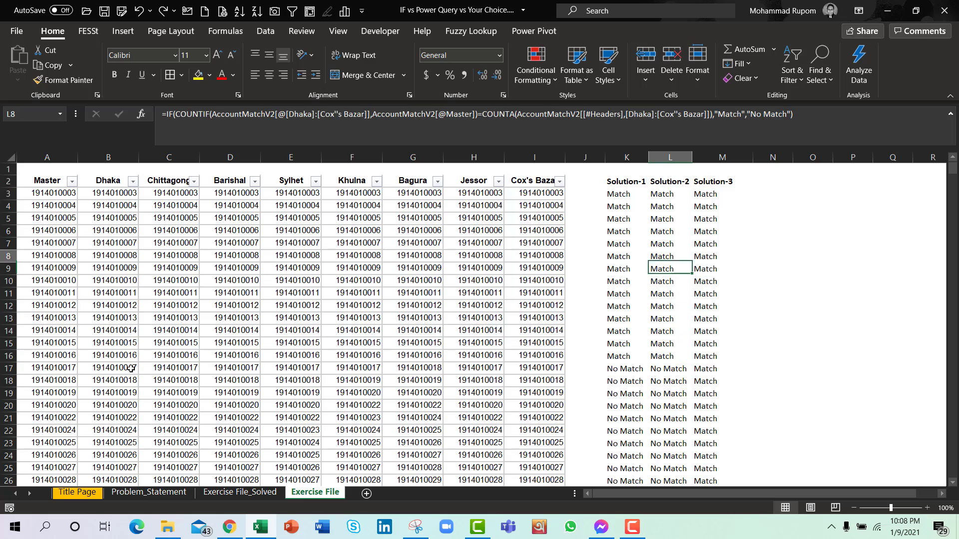
key("Up")
key("Up")
key("Up")
key("Up")
key("Up")
key("Up")
key("Up")
key("Right")
key("Right")
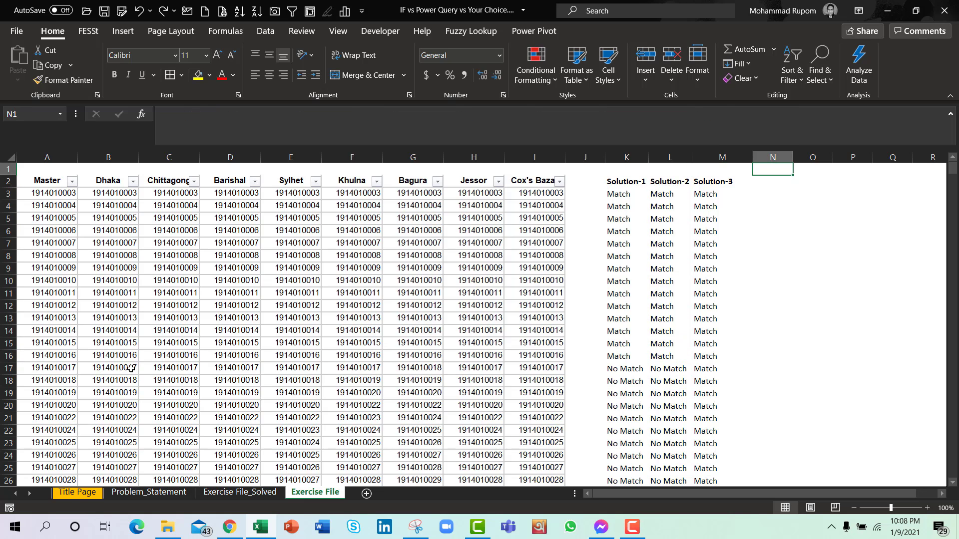
type("PQ")
key("ctrl+Return")
key("ctrl+b")
key("Down")
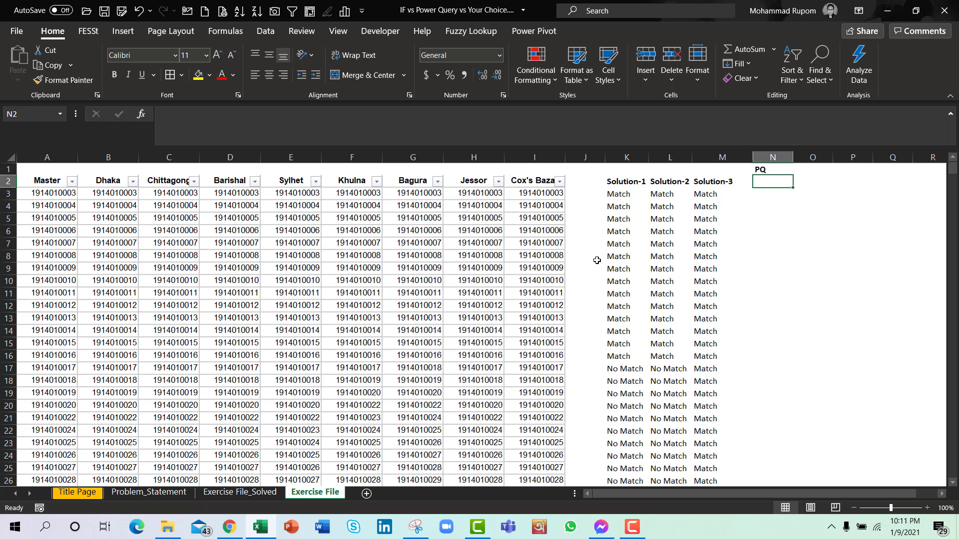
Step: Load the AccountMatchV2 table from the Exercise File sheet into the Power Query Editor
left_click(346, 297)
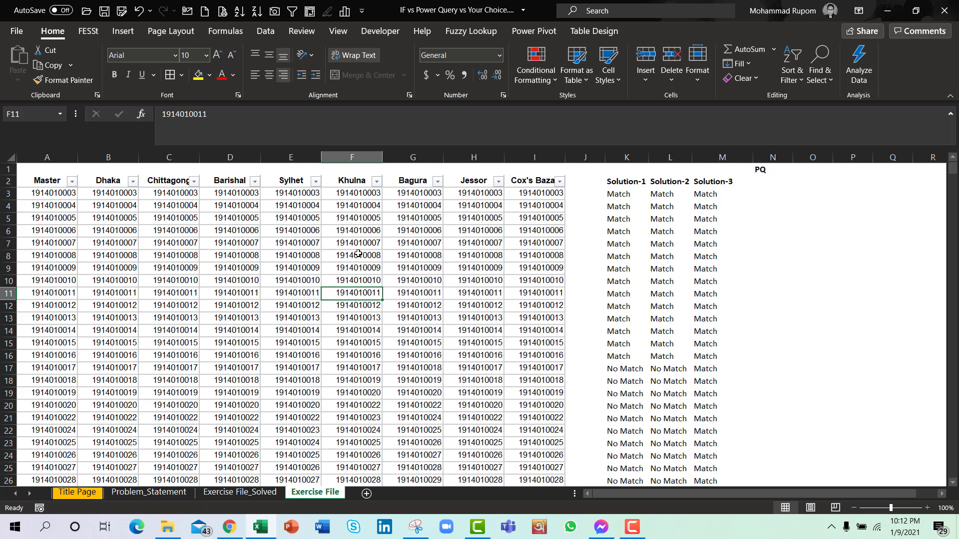
left_click(127, 231)
left_click_drag(46, 188, 530, 426)
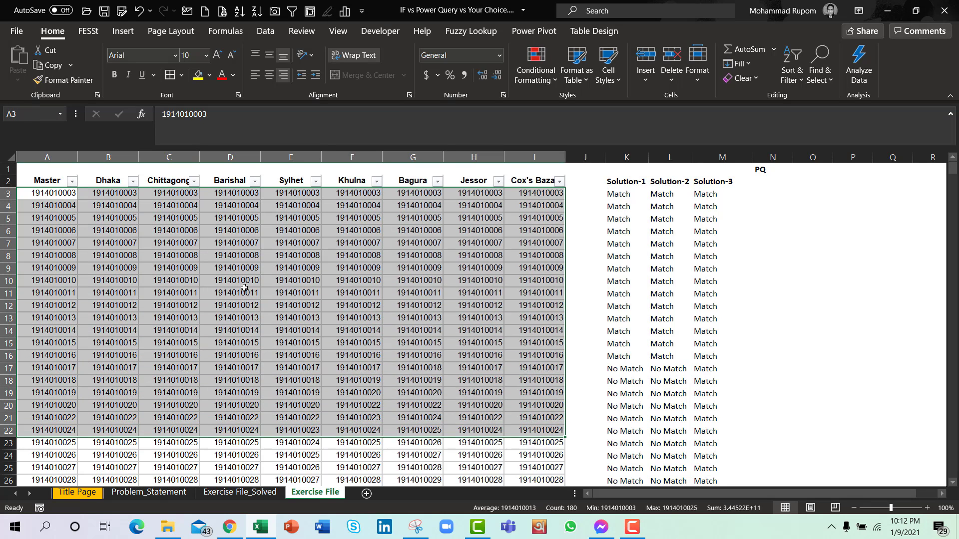
left_click(65, 265)
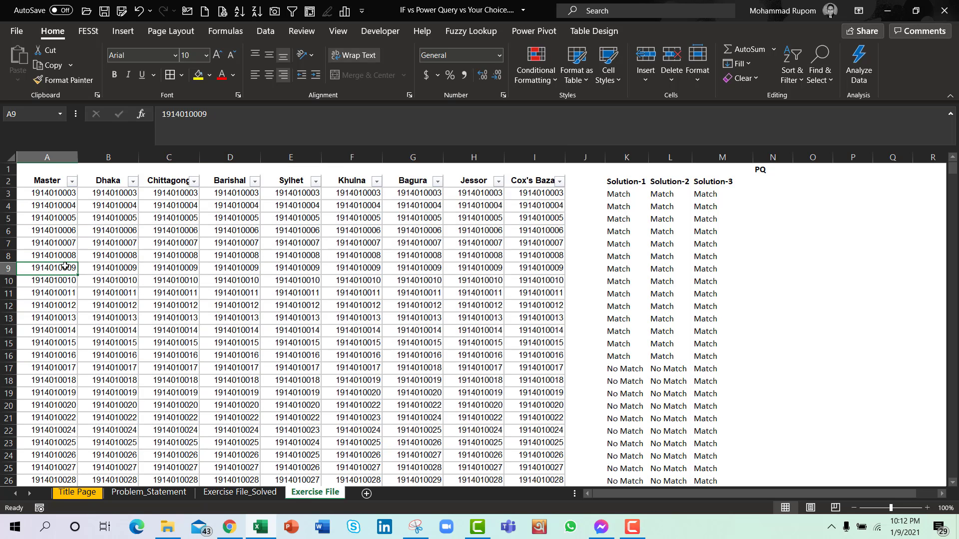
left_click(595, 31)
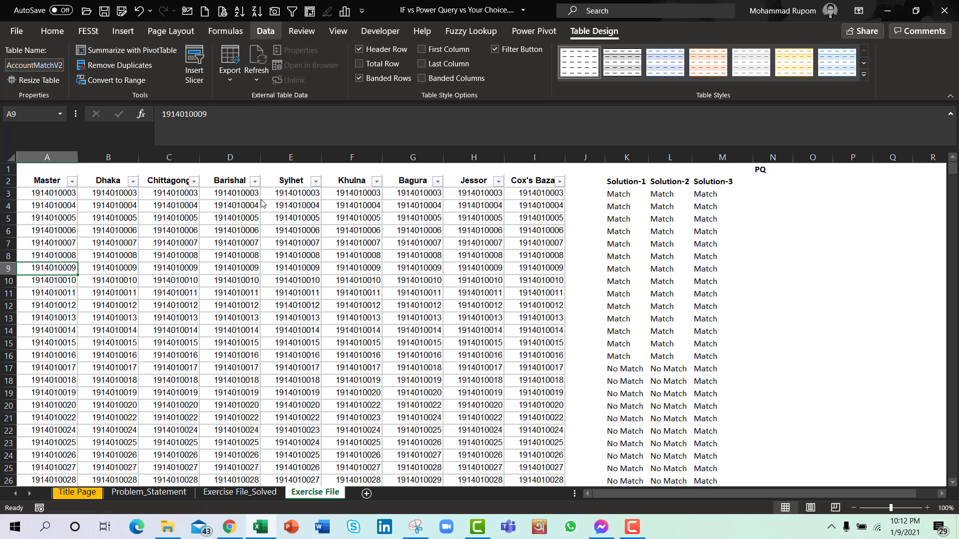
key("F2")
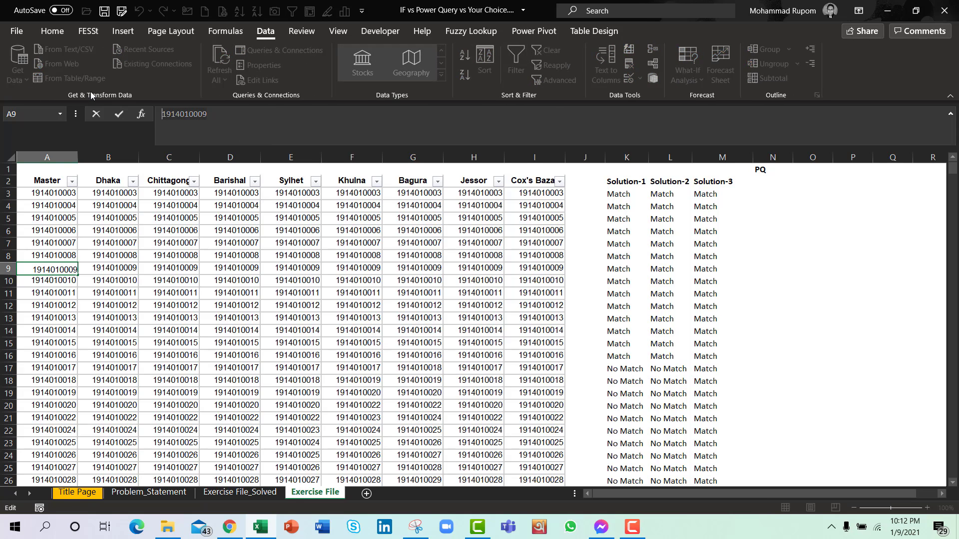
left_click(127, 250)
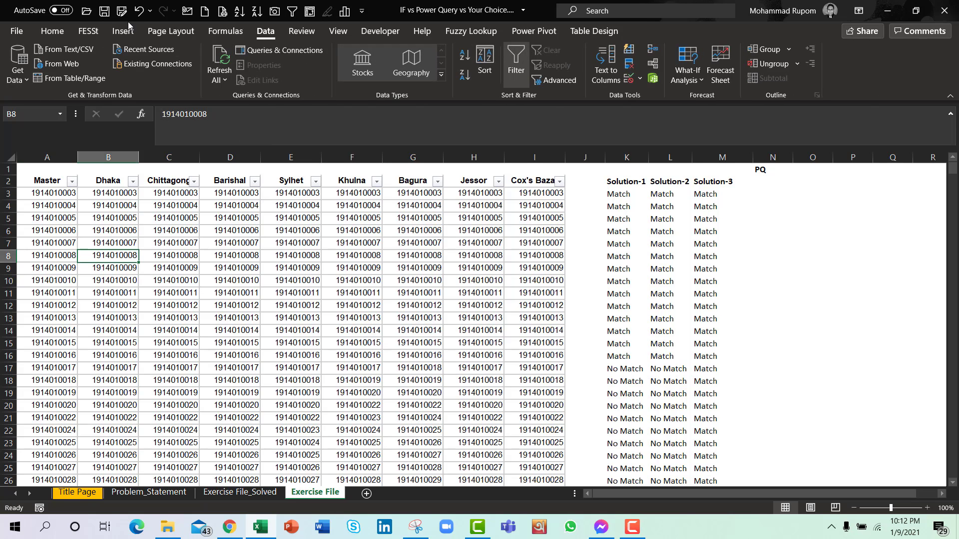
left_click(67, 79)
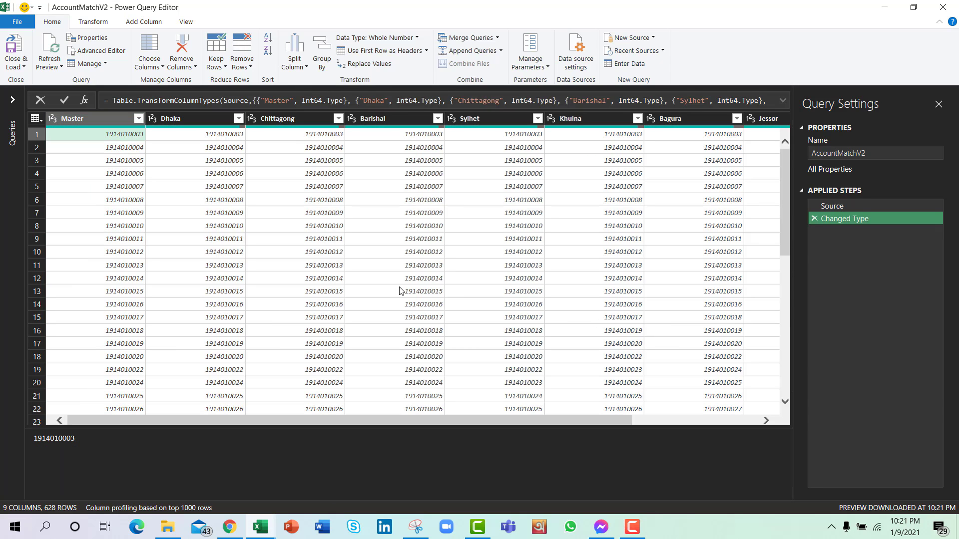
Step: Show the list of queries and duplicate the AccountMatchV2 query
left_click(12, 100)
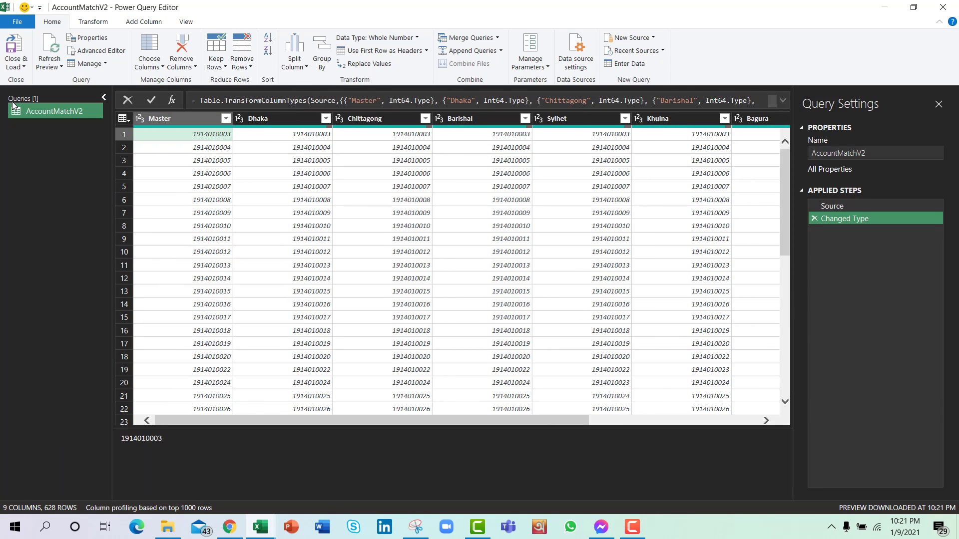
right_click(59, 112)
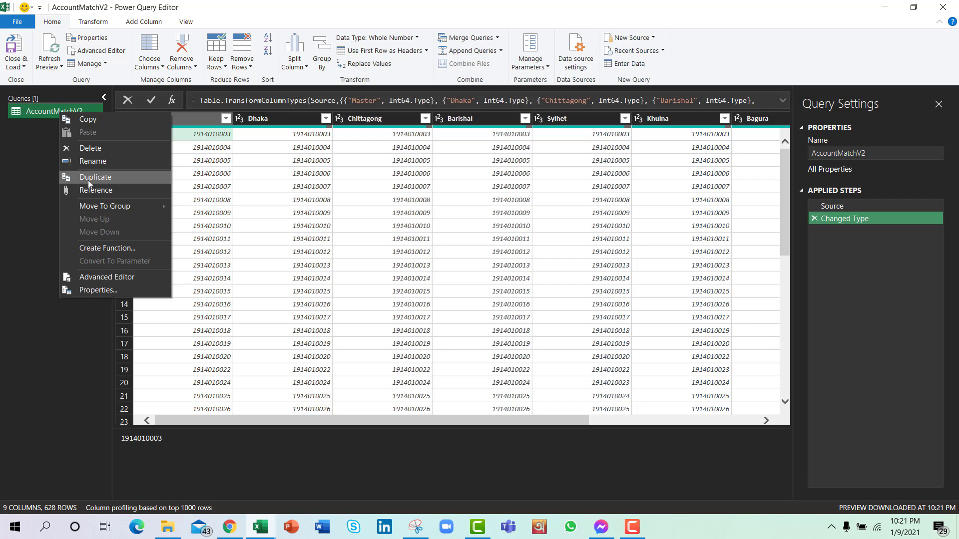
left_click(90, 177)
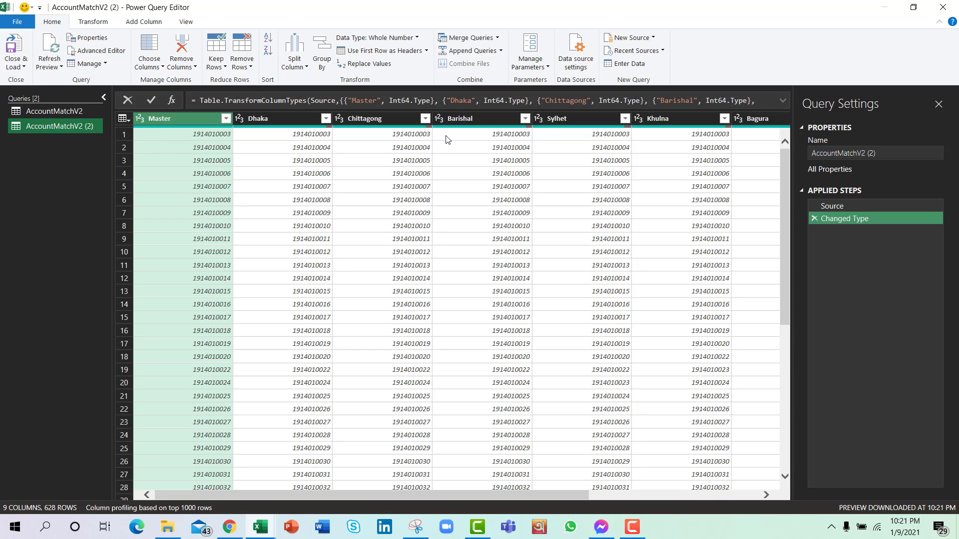
Step: Unpivot all columns other than Master in the duplicated query, and compare the Master and Value columns
right_click(178, 119)
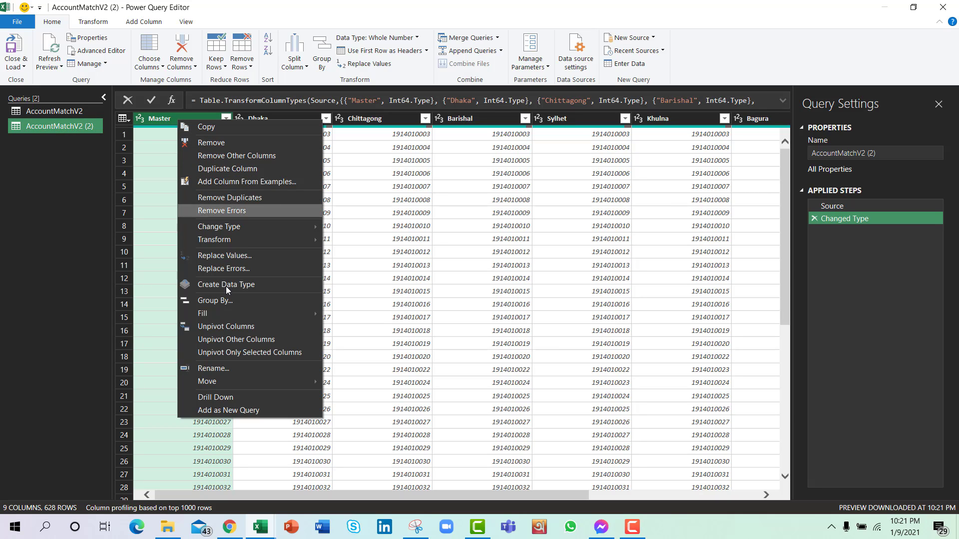
left_click(263, 342)
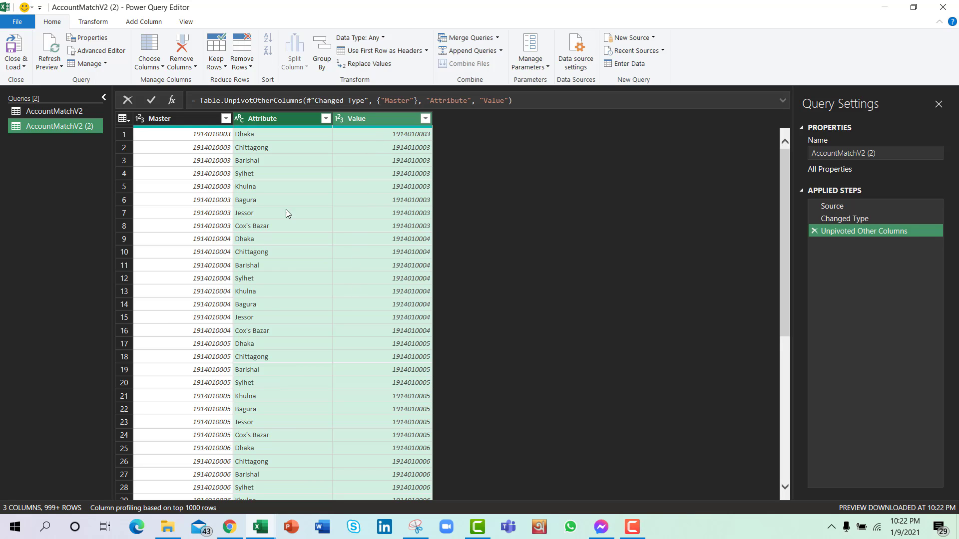
left_click(207, 119)
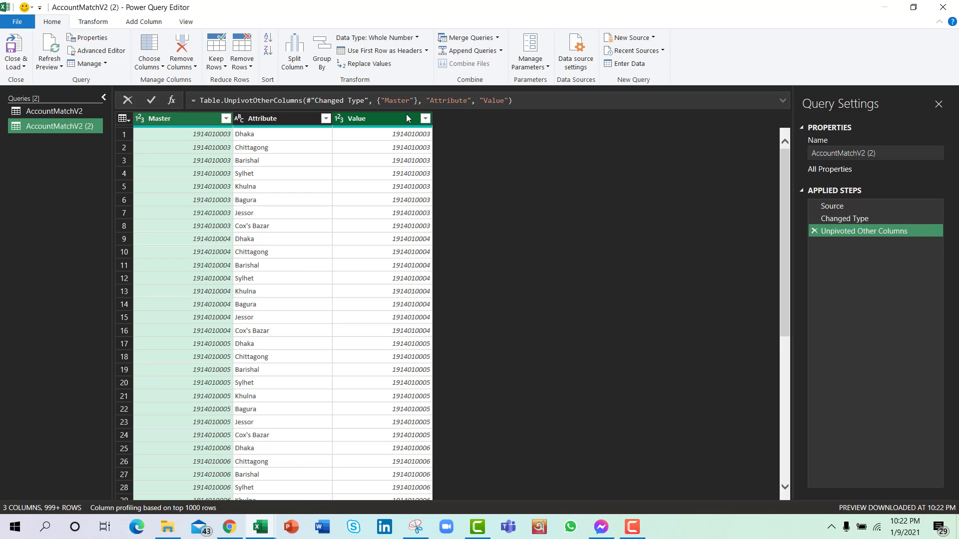
left_click(407, 119)
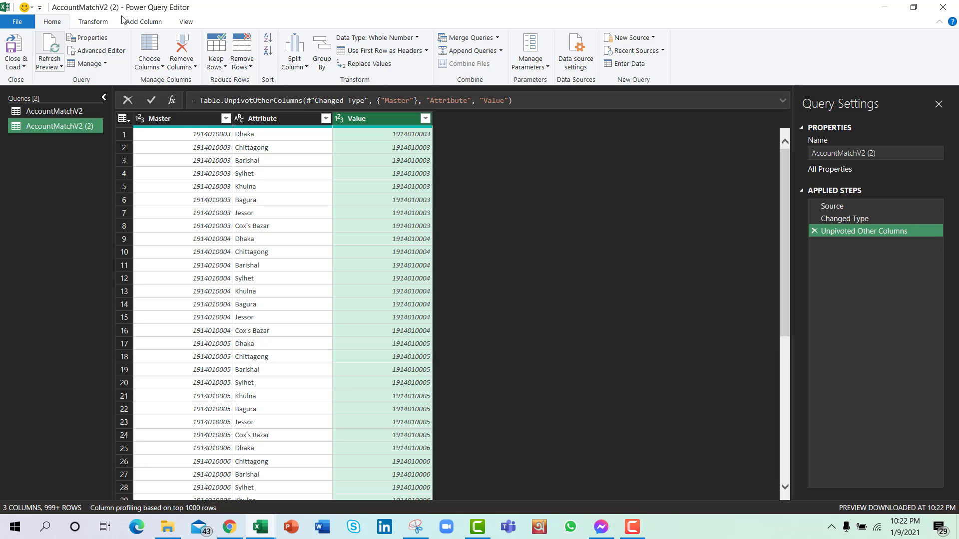
Step: Set up a conditional column named Match Status that tests whether Master equals the Value column
left_click(145, 22)
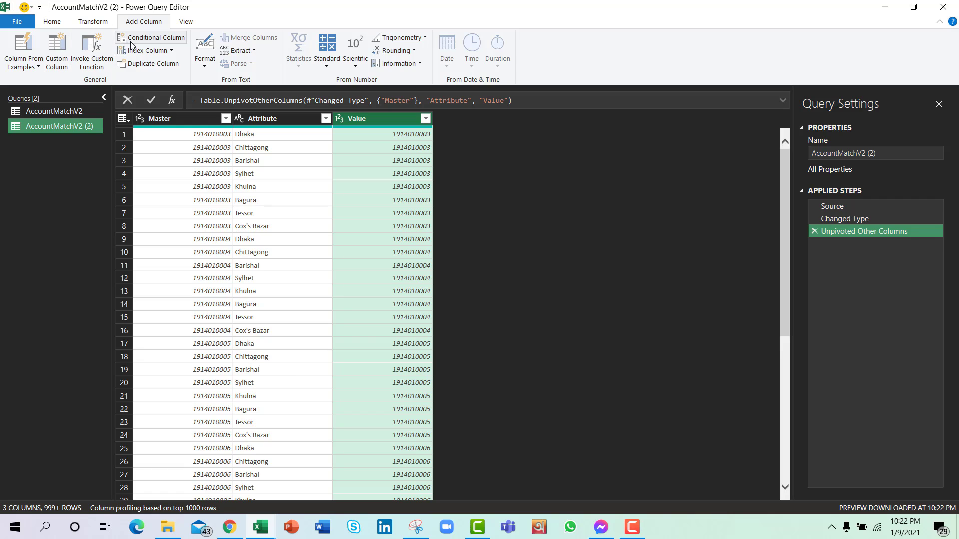
left_click(132, 40)
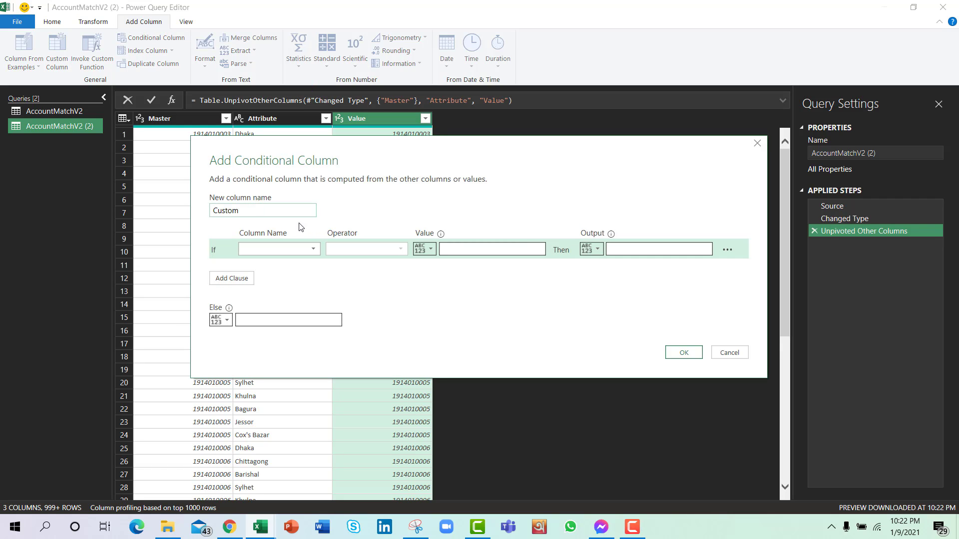
double_click(274, 213)
type("Match Status")
left_click(283, 248)
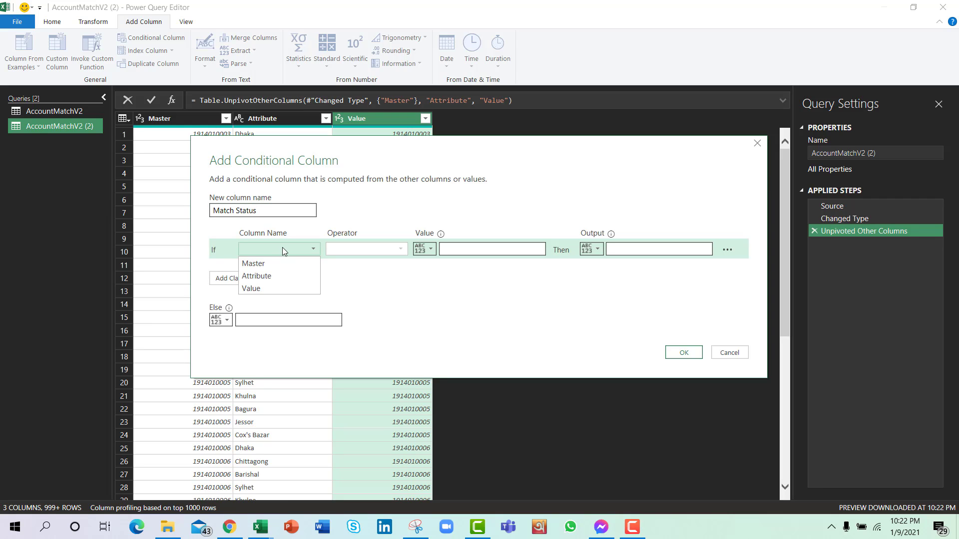
left_click(283, 266)
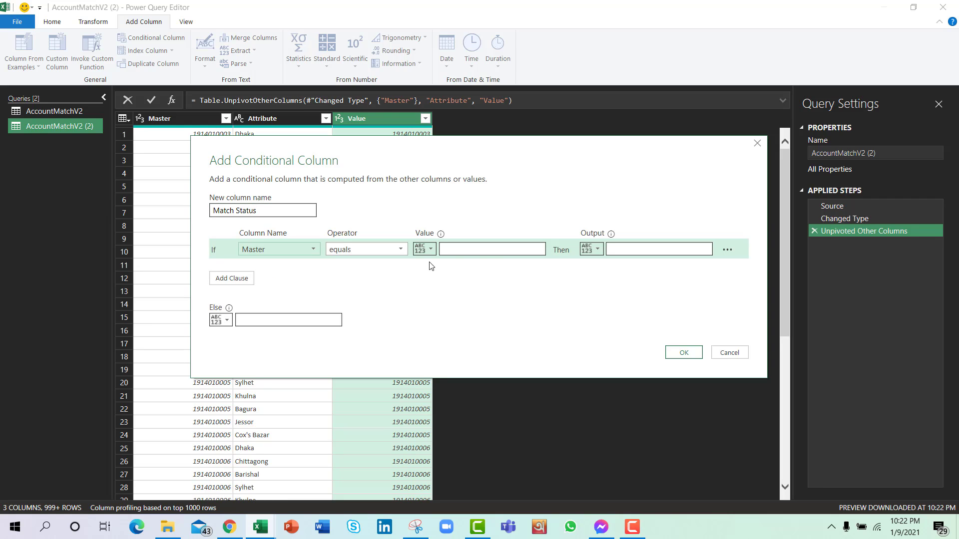
left_click(424, 249)
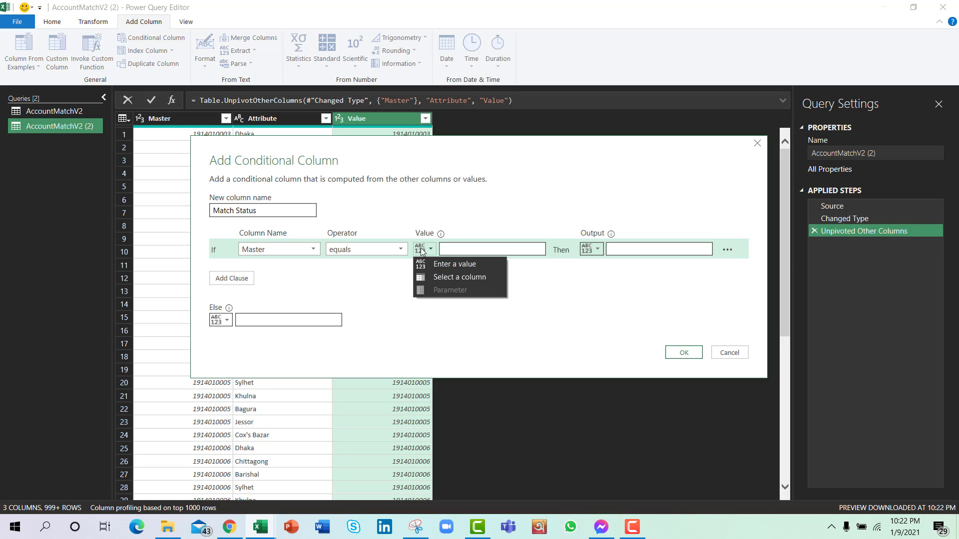
left_click(442, 276)
left_click(472, 250)
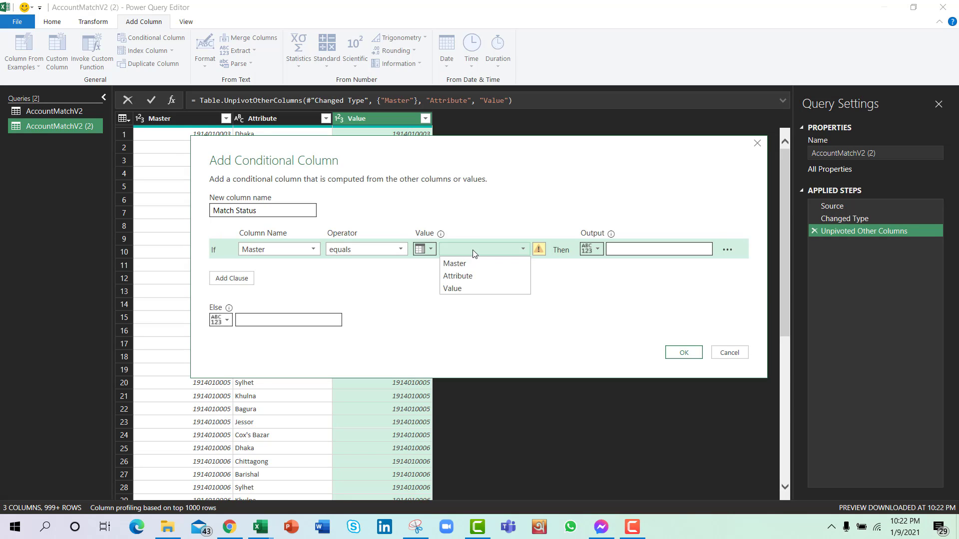
left_click(469, 289)
Step: Set the conditional column's output to Match and its else result to No Match, and create the column
left_click(621, 250)
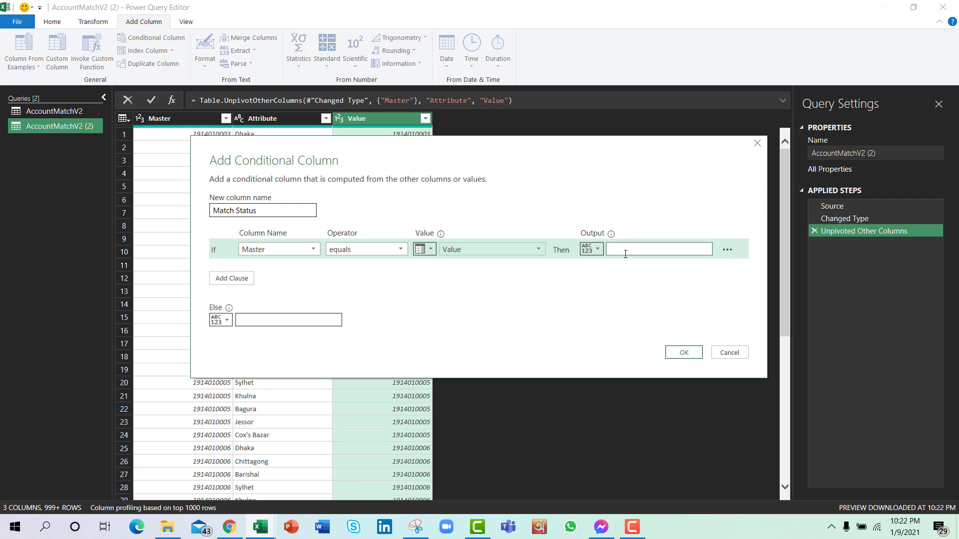
type("Match")
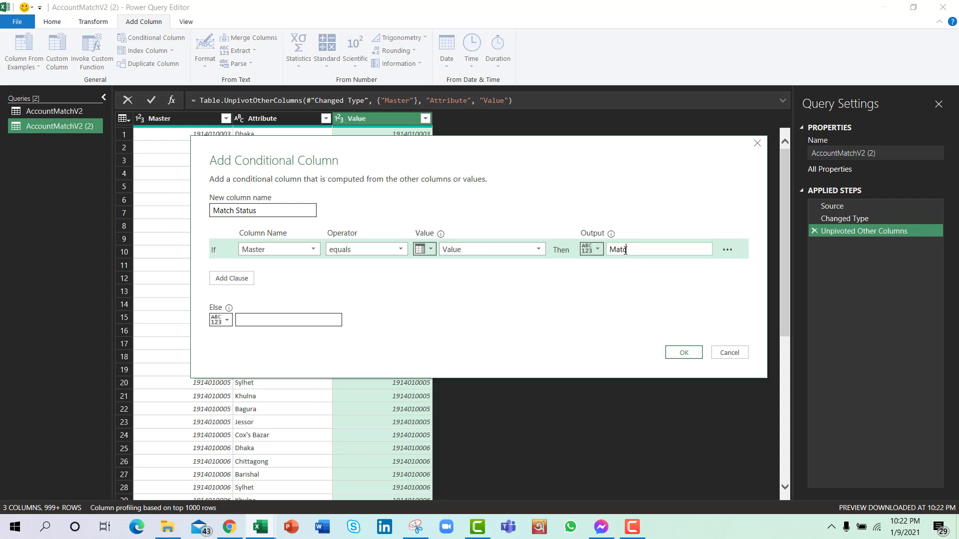
left_click(305, 318)
type("No M")
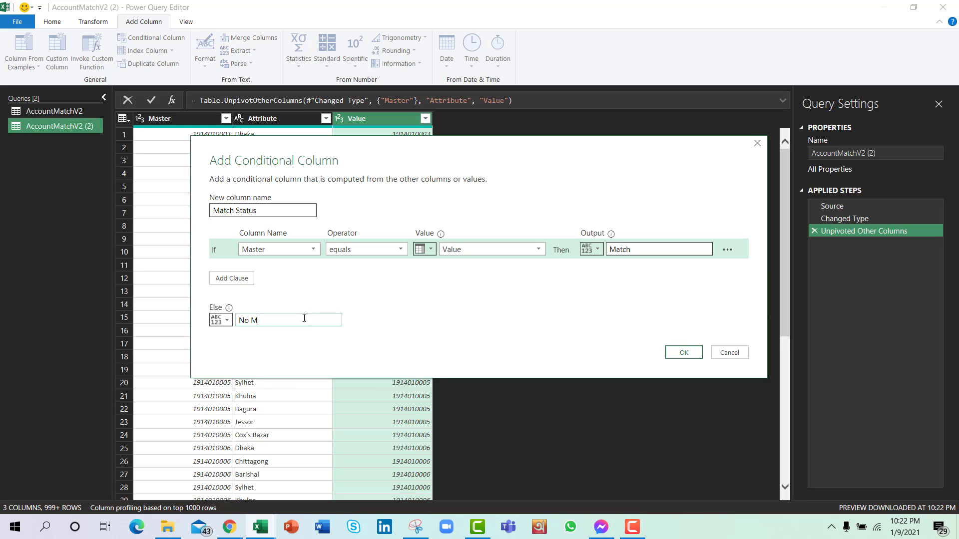
type("atch")
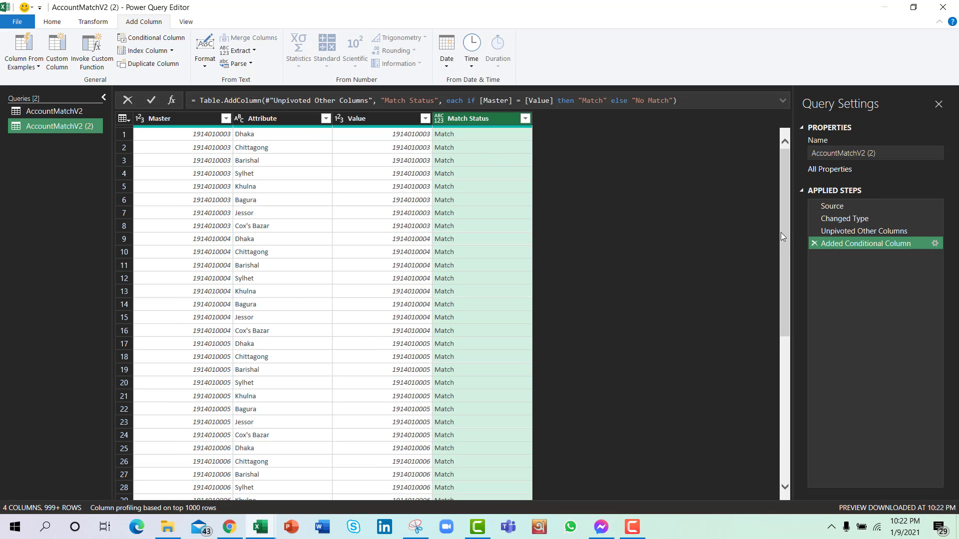
Step: Review the Match Status results and filter the column to keep only the Match rows
left_click_drag(781, 236, 789, 502)
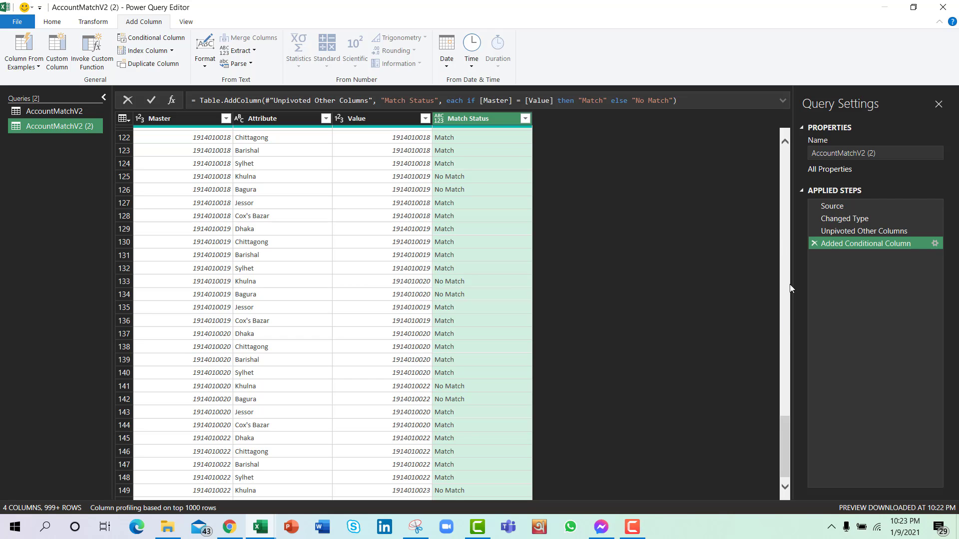
left_click_drag(783, 465, 783, 145)
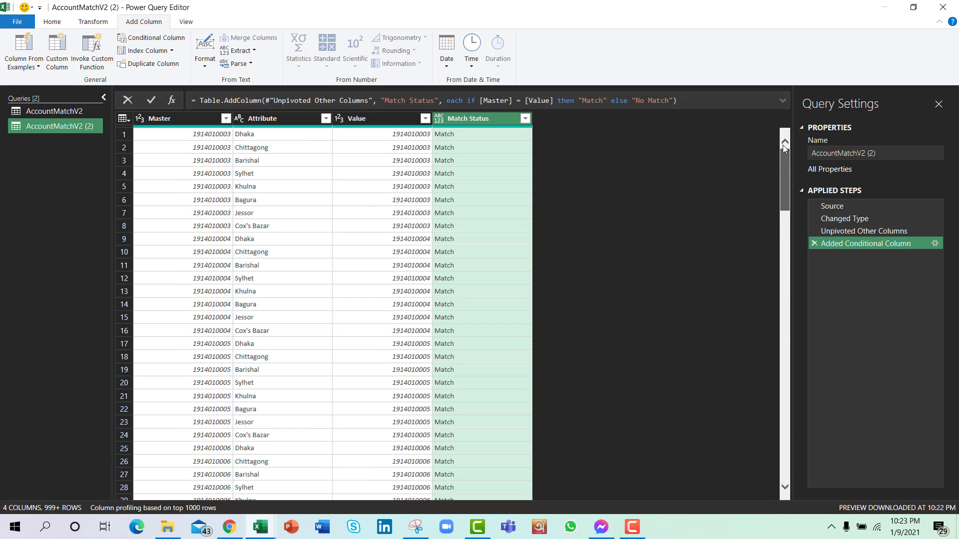
left_click(524, 118)
left_click(373, 276)
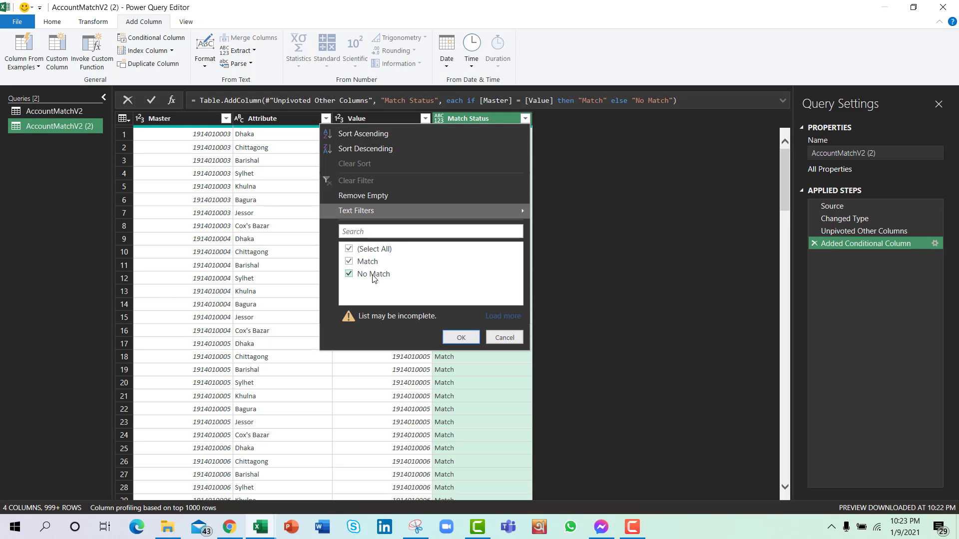
left_click(461, 337)
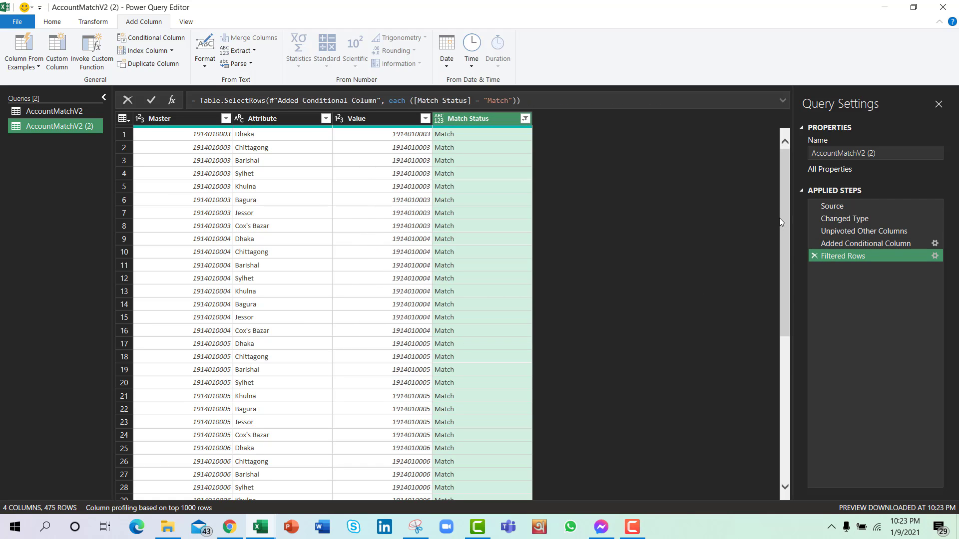
Step: Remove the Attribute and Value columns from the filtered query
left_click_drag(783, 169, 789, 114)
left_click(257, 119)
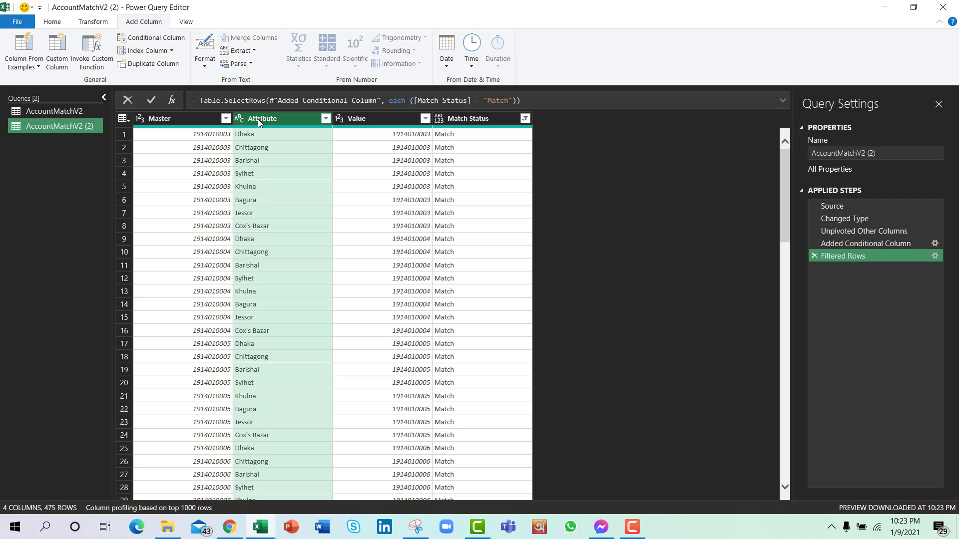
left_click(390, 118, "ctrl")
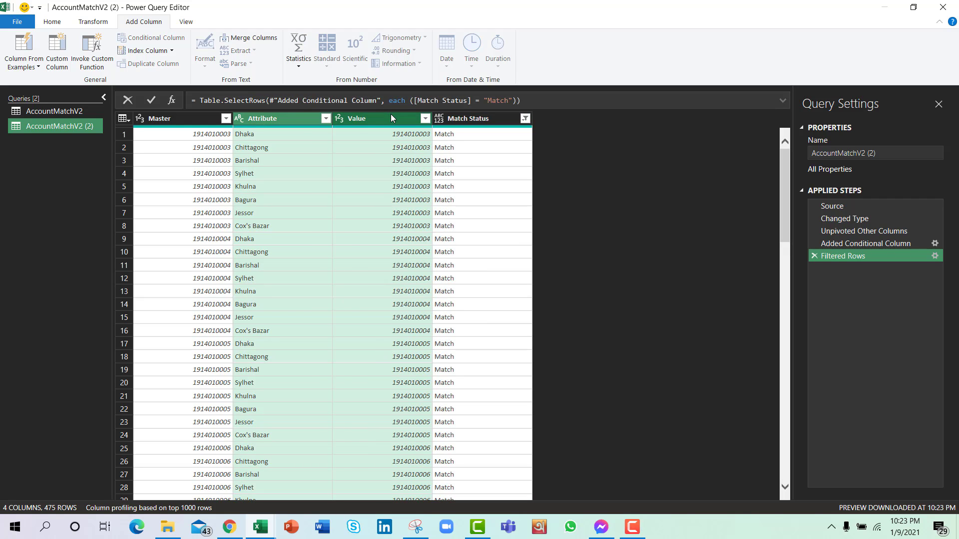
key("Delete")
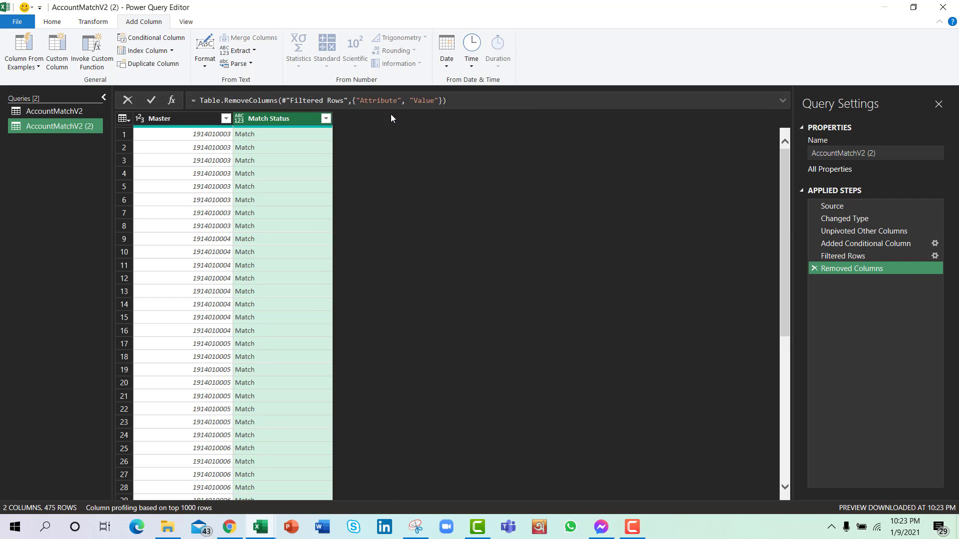
Step: Group the rows by Master with a Count Rows column named Count, and review the grouped rows
left_click(193, 123)
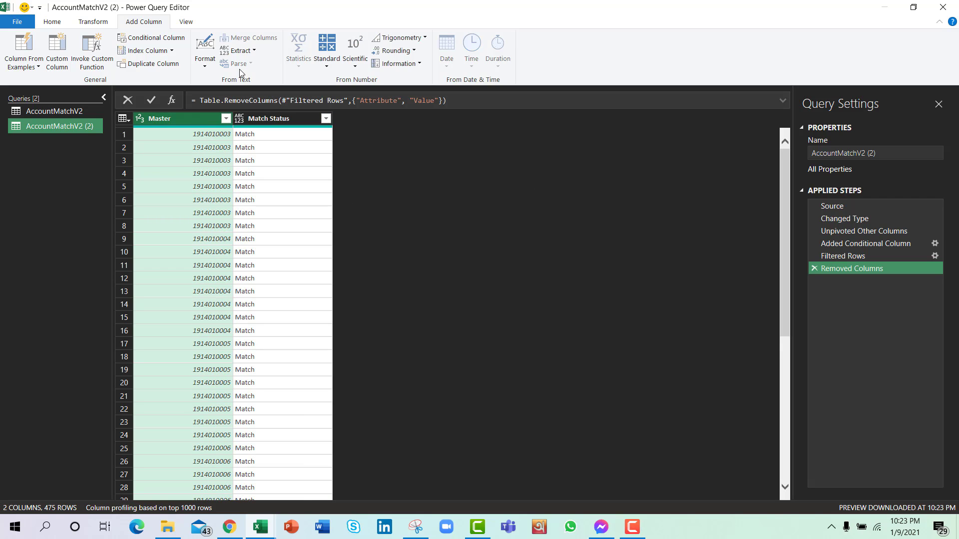
left_click(58, 24)
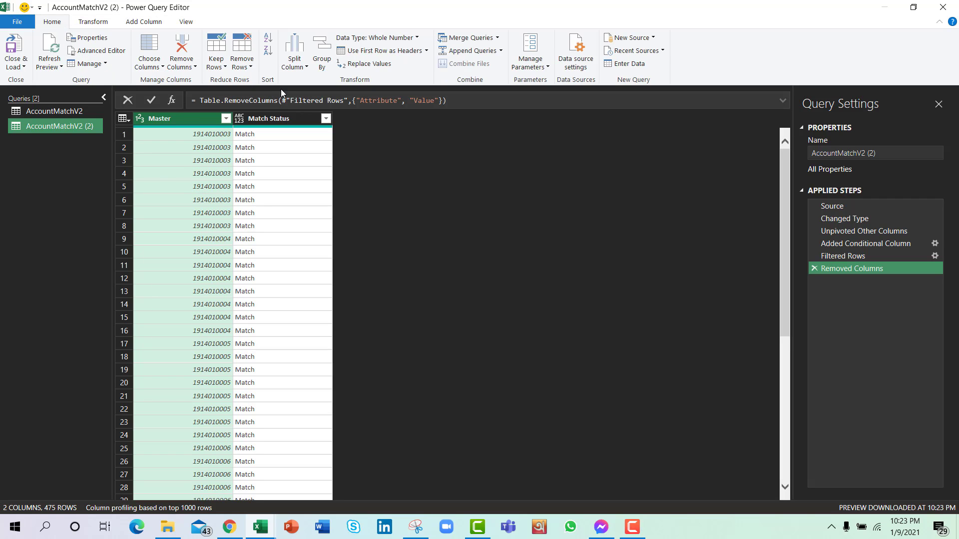
left_click(322, 52)
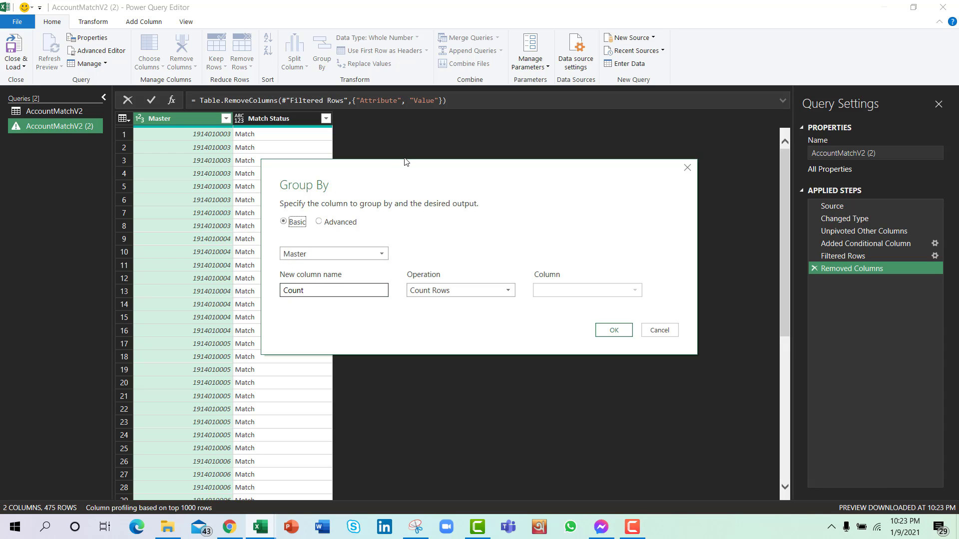
left_click(320, 293)
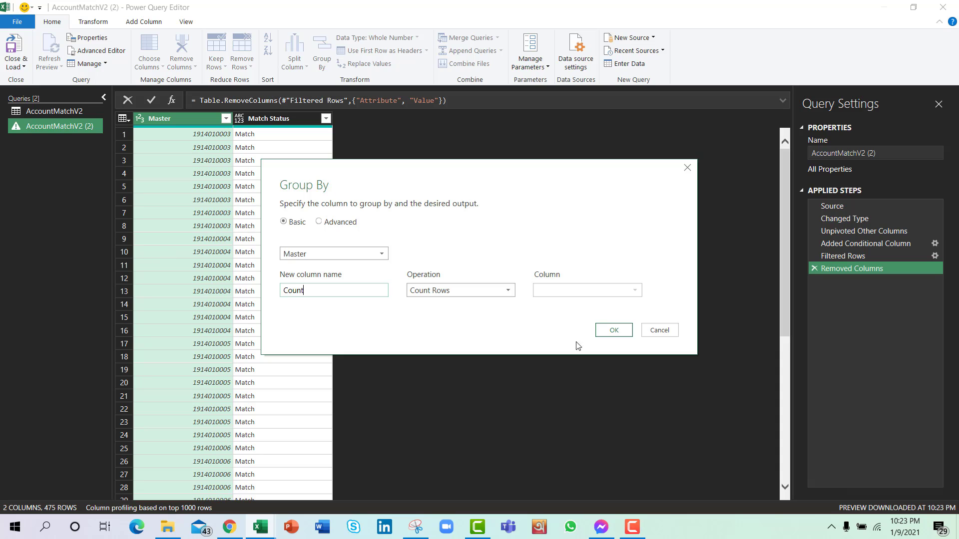
left_click(619, 338)
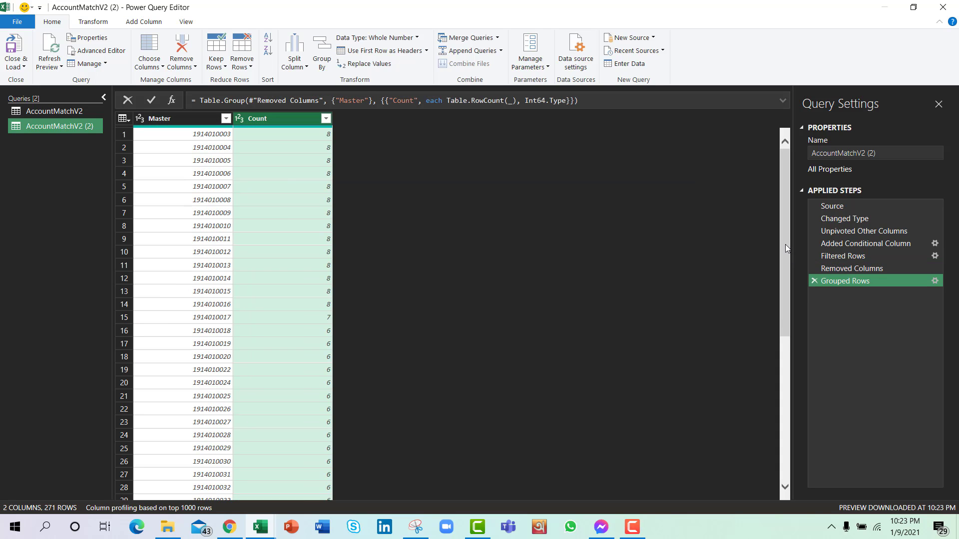
left_click_drag(785, 244, 781, 205)
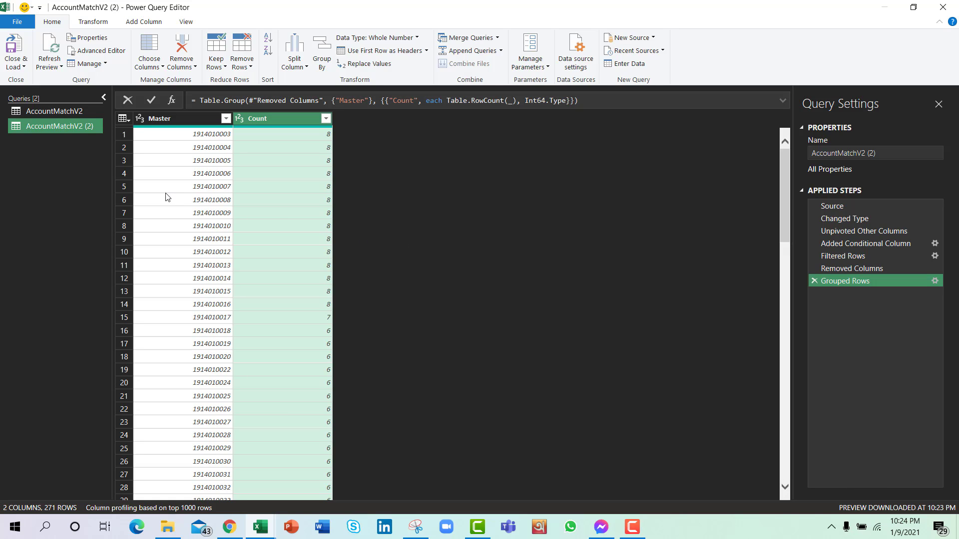
Step: Set up a conditional column named Match Status that outputs Match when Count equals 8
left_click(156, 23)
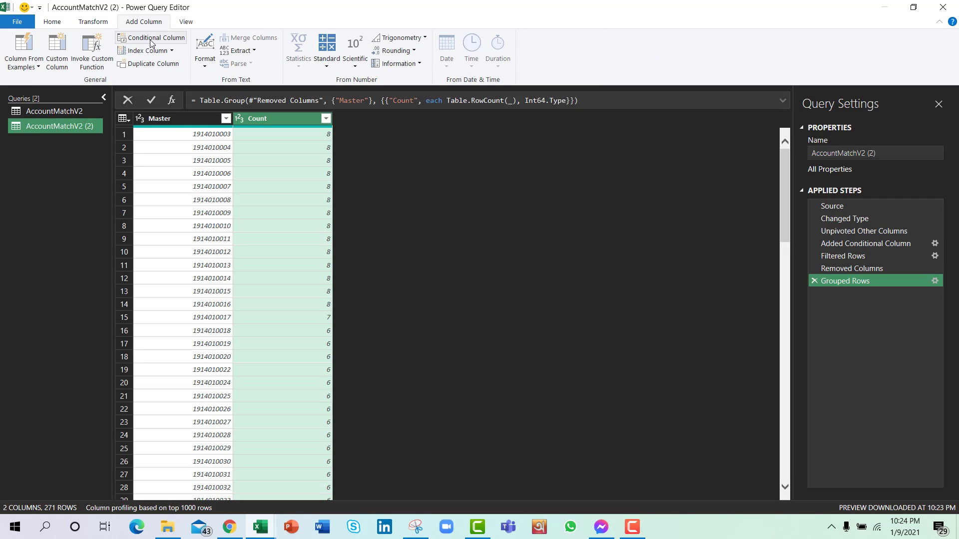
left_click(153, 38)
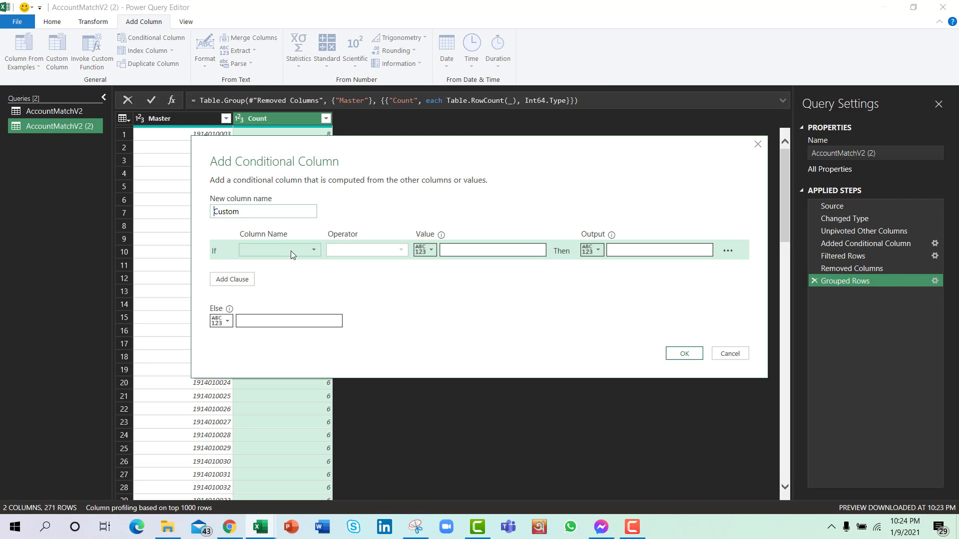
left_click_drag(271, 215, 196, 215)
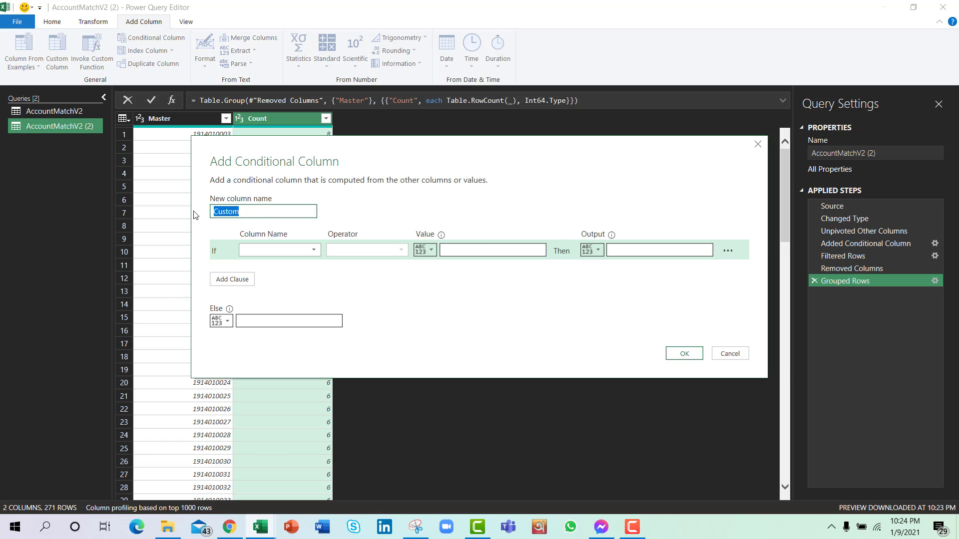
type("Mat")
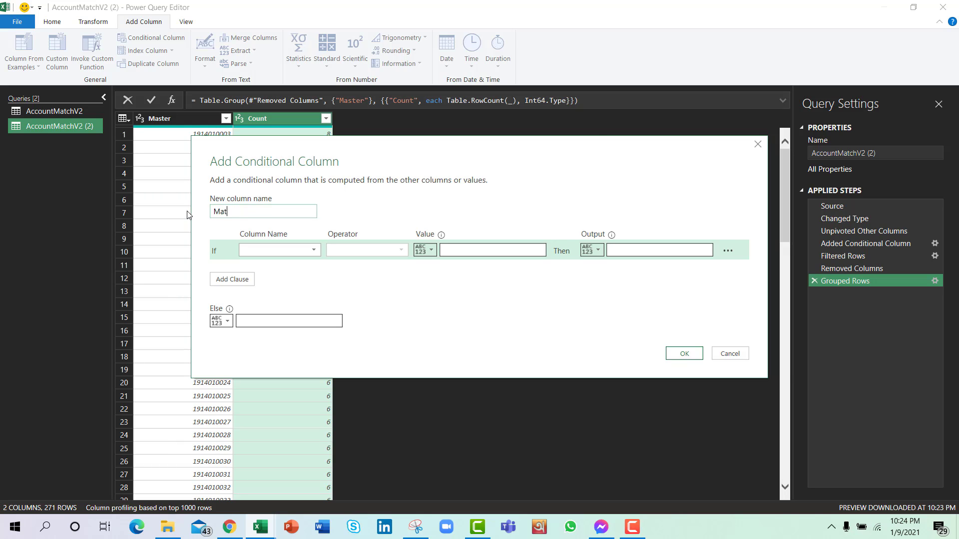
type("ch Status")
left_click(310, 250)
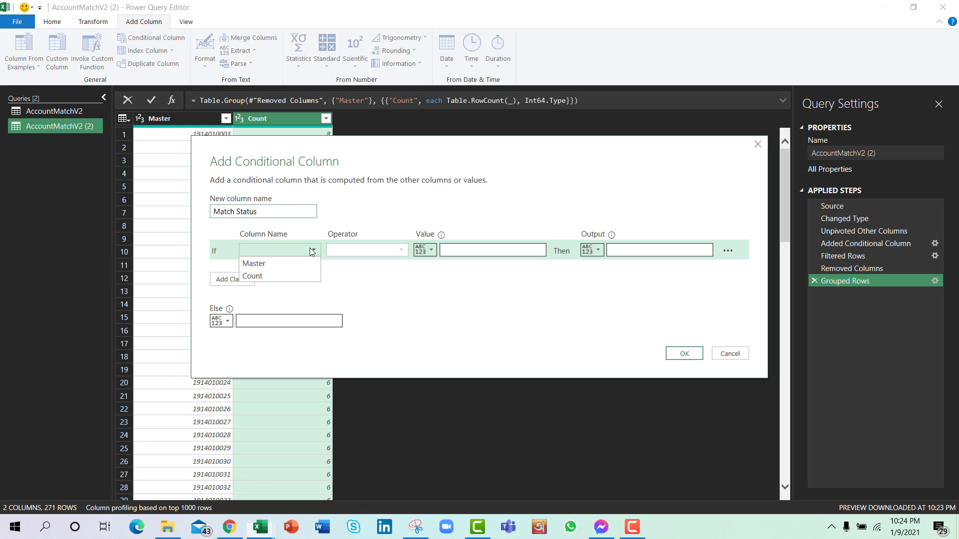
left_click(289, 275)
left_click(486, 252)
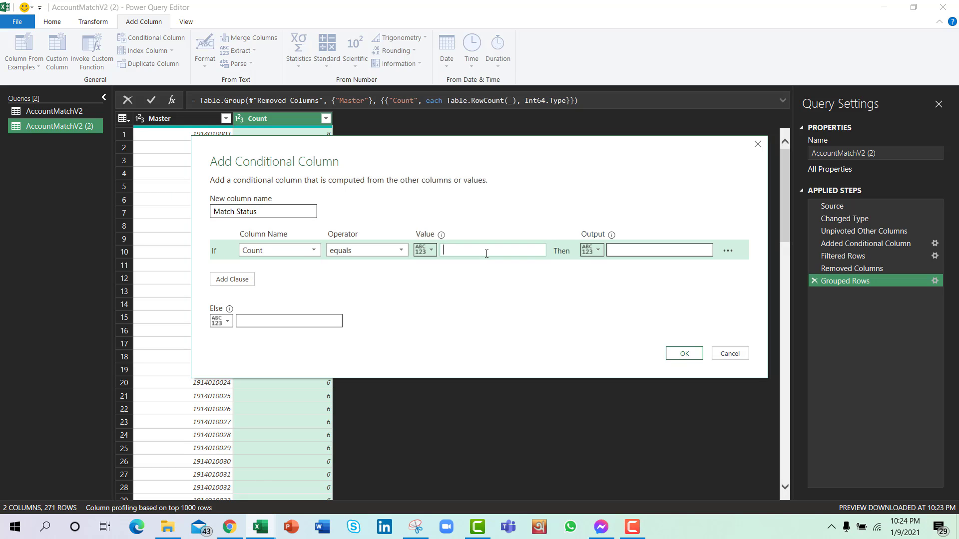
type("8")
left_click(663, 251)
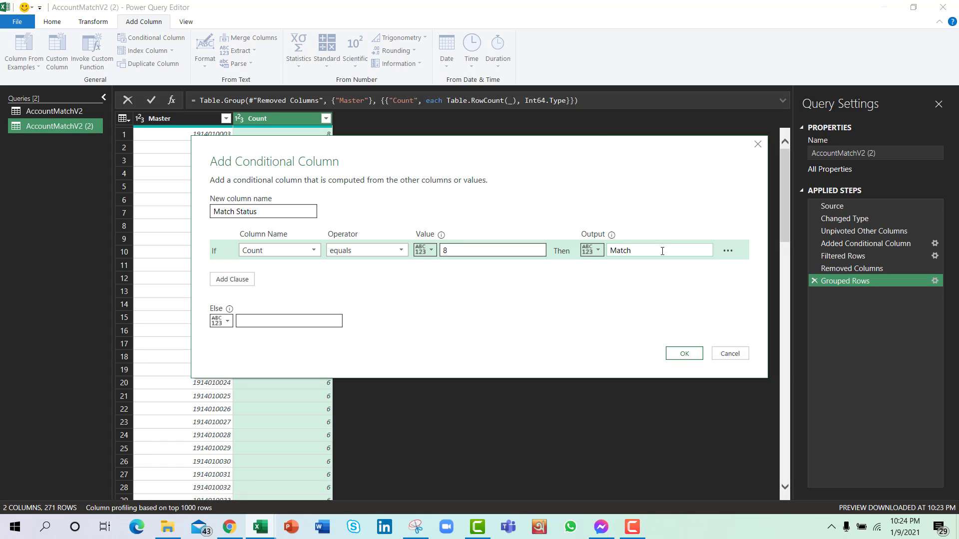
Step: Add an else-if clause to the conditional column that outputs Match when Count equals 7
left_click(233, 280)
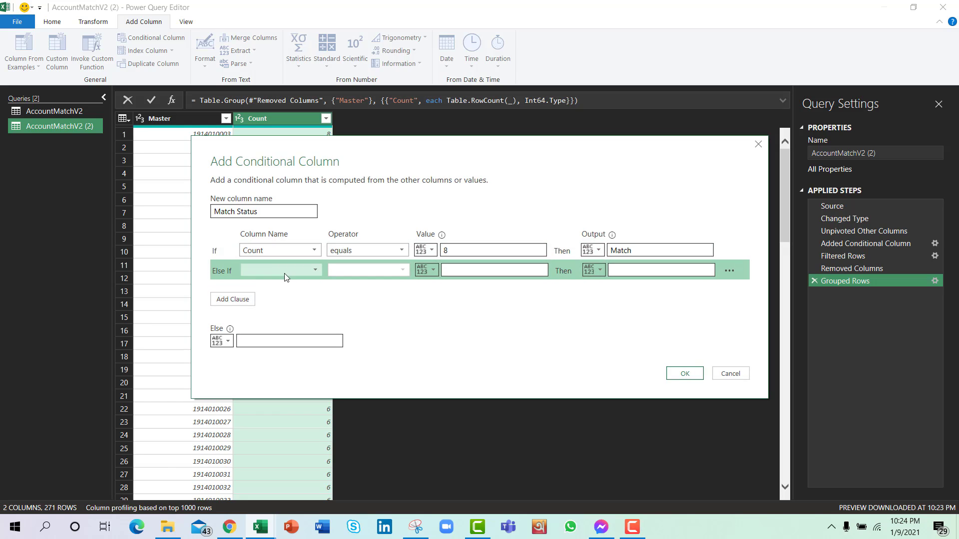
left_click(284, 274)
left_click(280, 295)
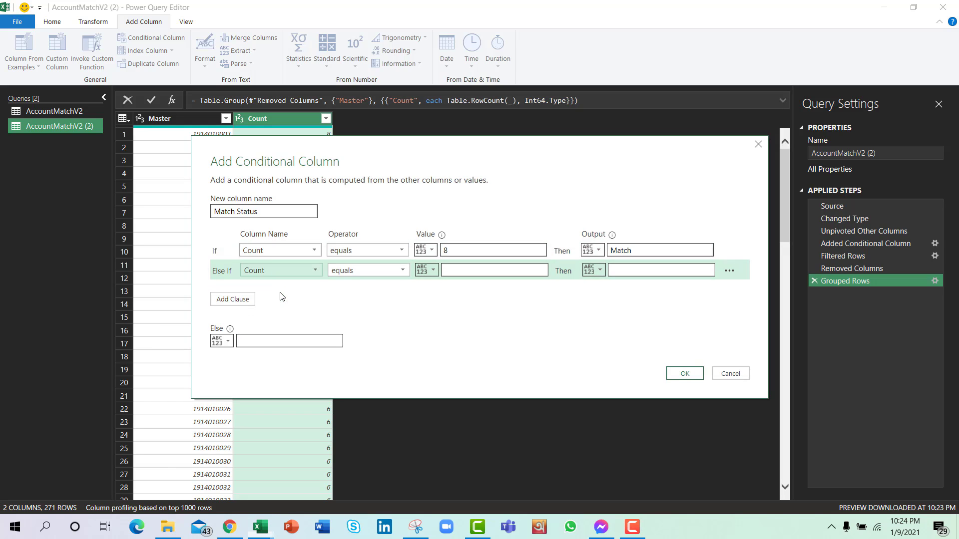
left_click(461, 271)
type("7")
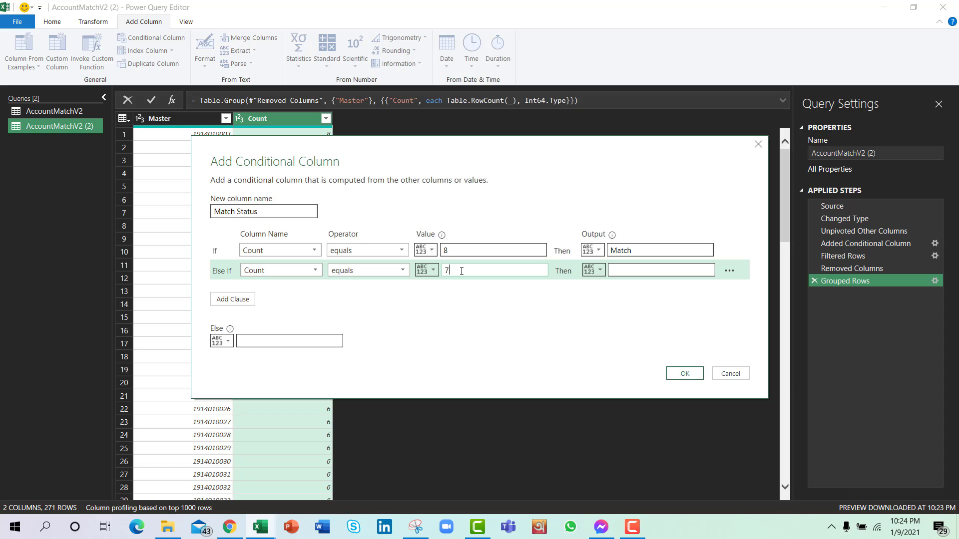
left_click(640, 274)
type("Match")
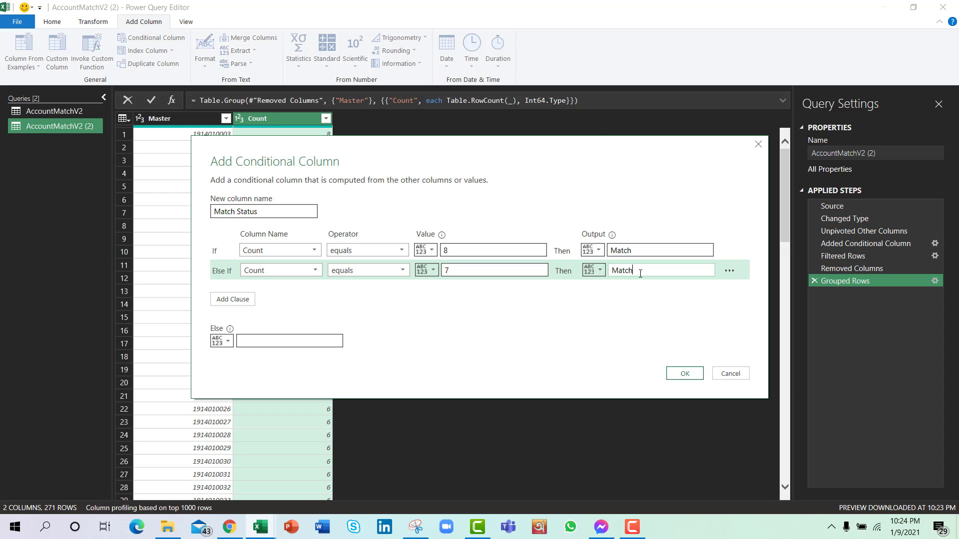
double_click(640, 274)
Step: Add another else-if clause that outputs Match when Count equals 6
left_click(233, 300)
left_click(264, 295)
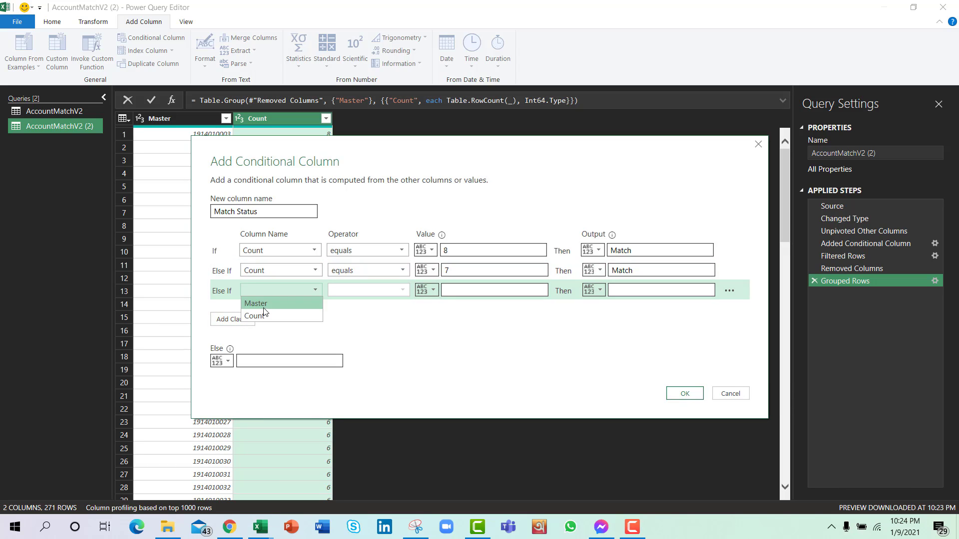
left_click(264, 313)
left_click(460, 291)
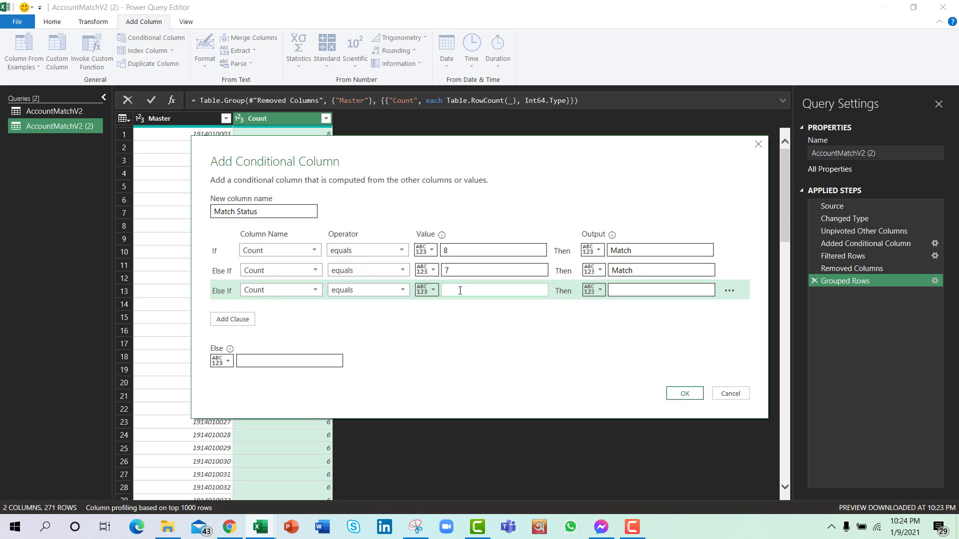
left_click(675, 289)
type("Match")
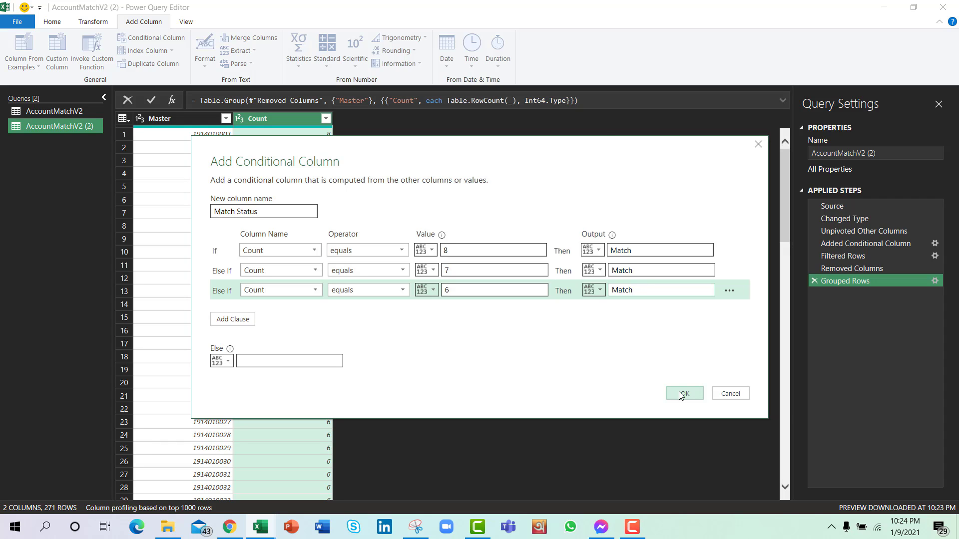
Step: Set the conditional column's else result to No Match and create the column
left_click(319, 362)
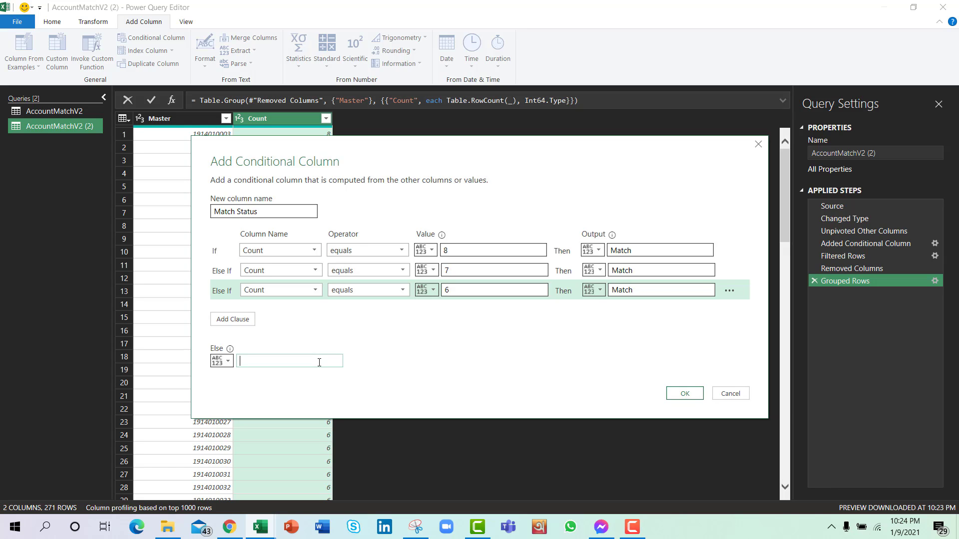
type("M")
type("o Ma")
left_click(687, 394)
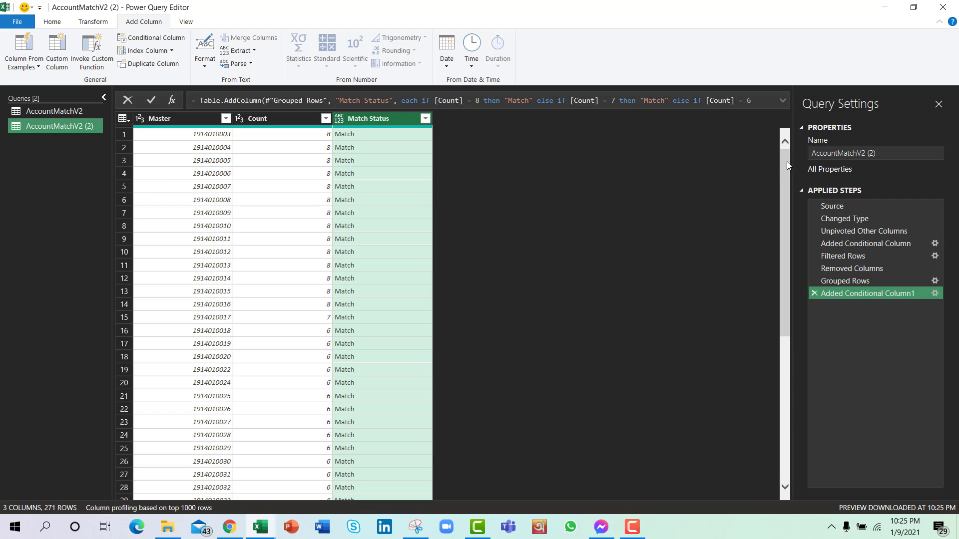
Step: Review the Match Status results and remove the Count column from the grouped query
mouse_move(787, 164)
left_mouse_down()
mouse_move(786, 473)
mouse_move(774, 150)
left_mouse_up()
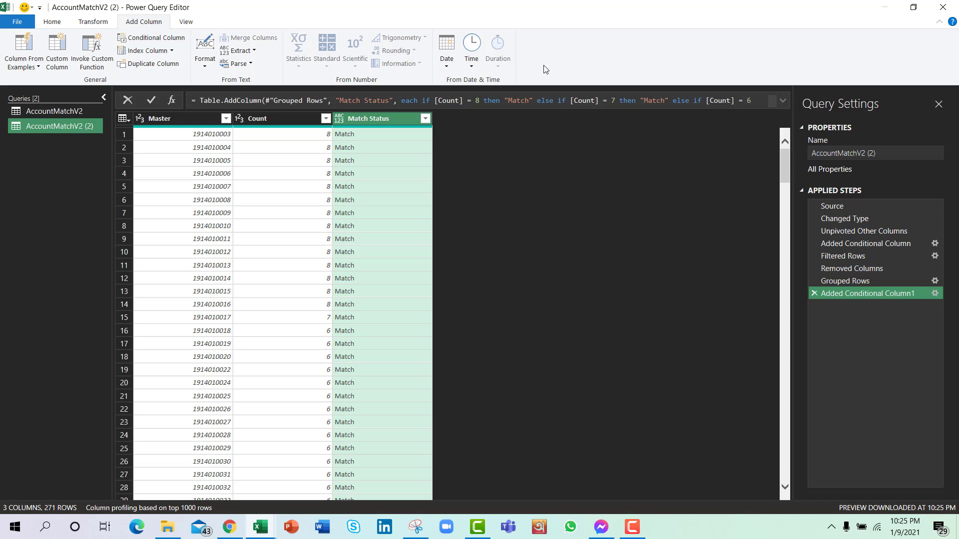
left_click(266, 118)
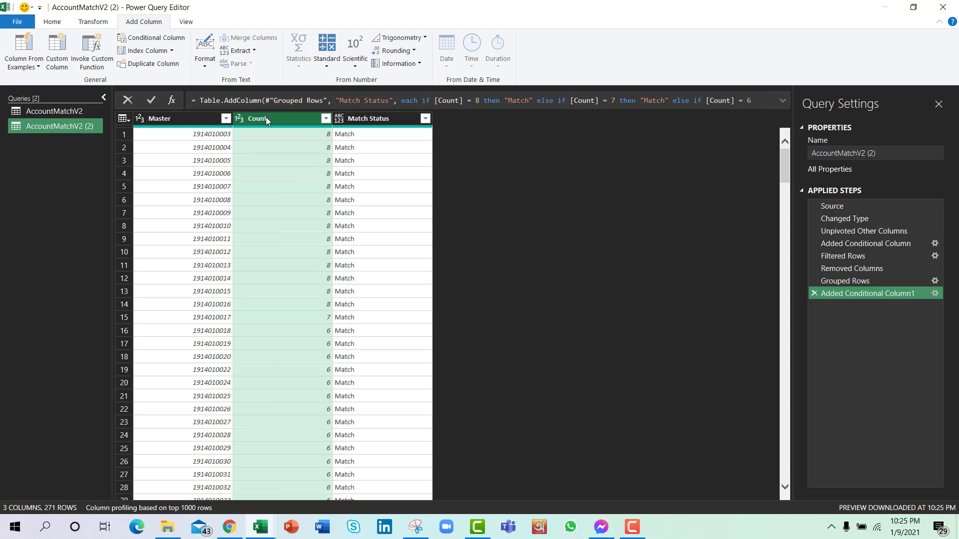
key("Delete")
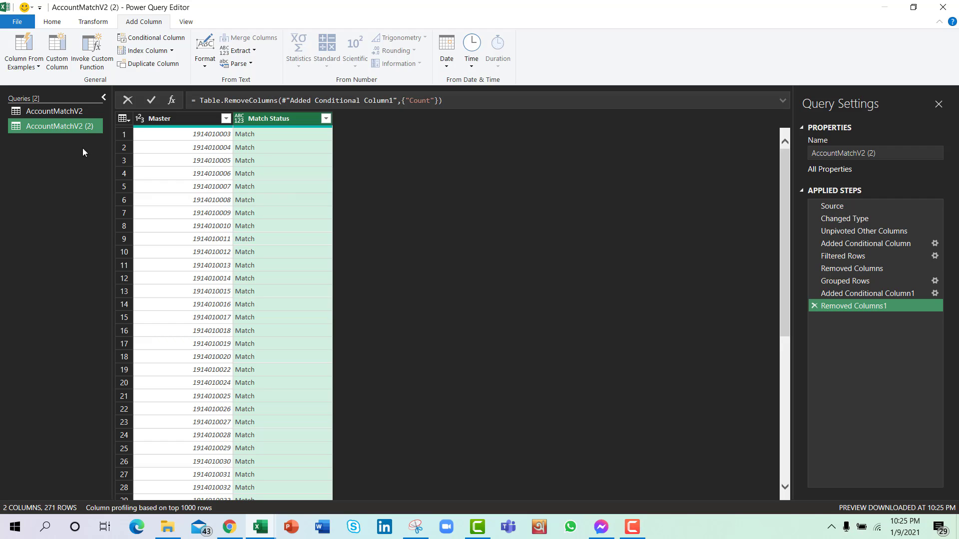
Step: Merge the AccountMatchV2 query with AccountMatchV2 (2) on their Master columns using a Left Outer join
left_click(73, 109)
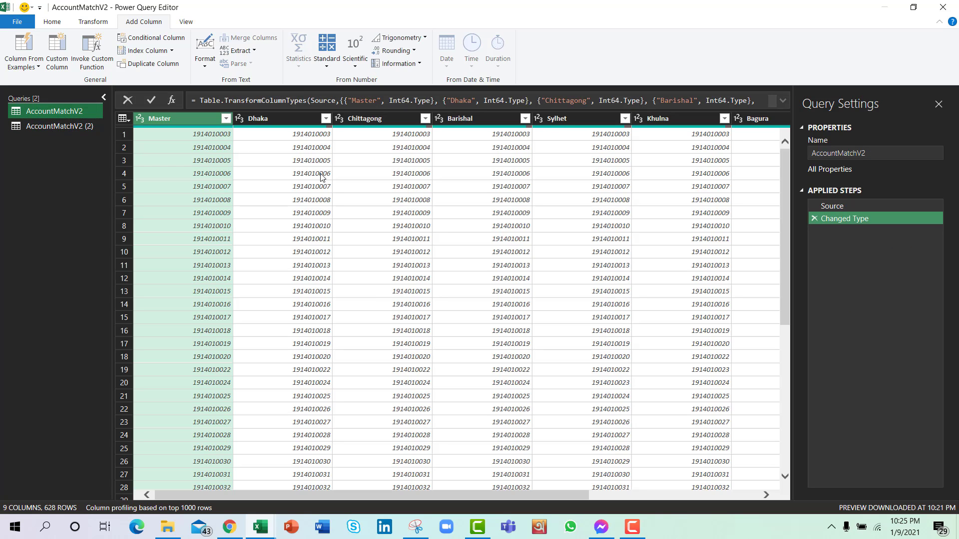
left_click(54, 127)
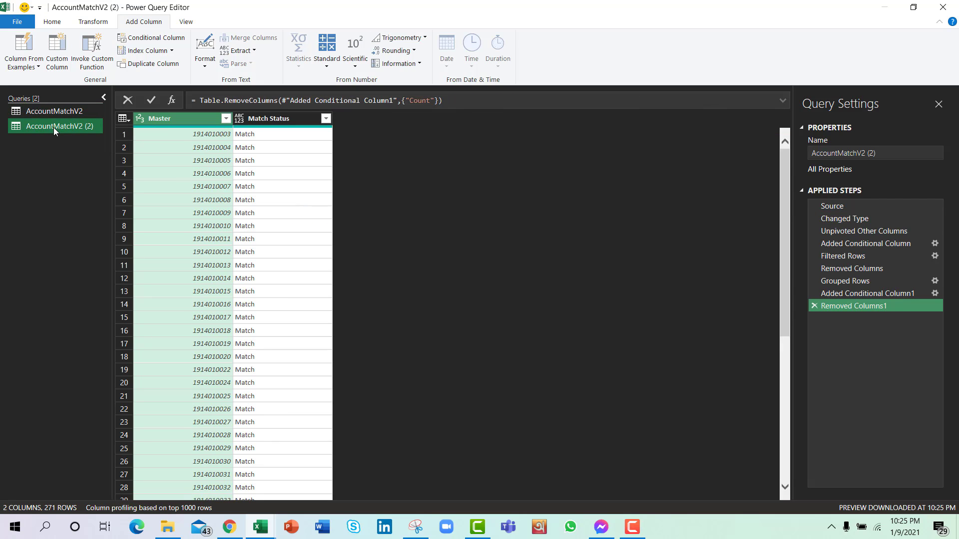
left_click(50, 112)
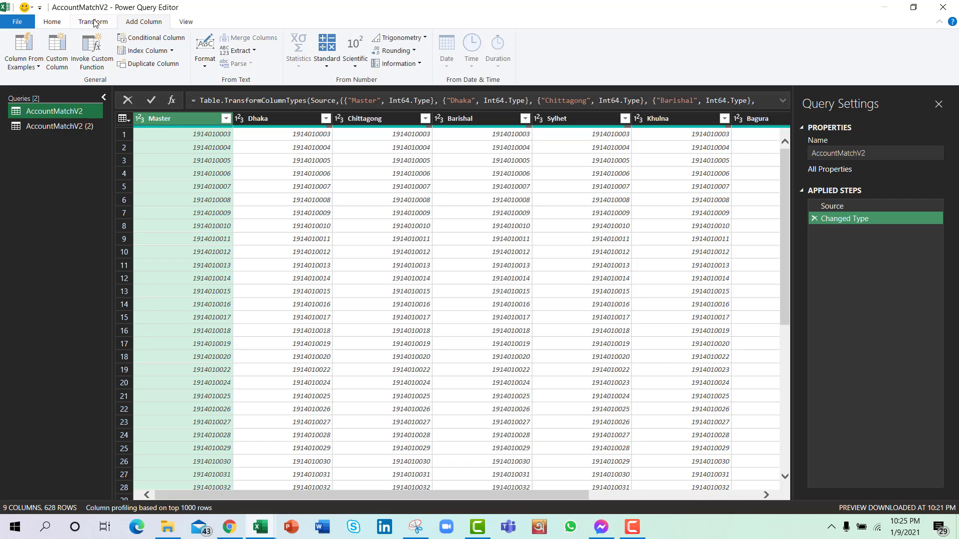
left_click(52, 22)
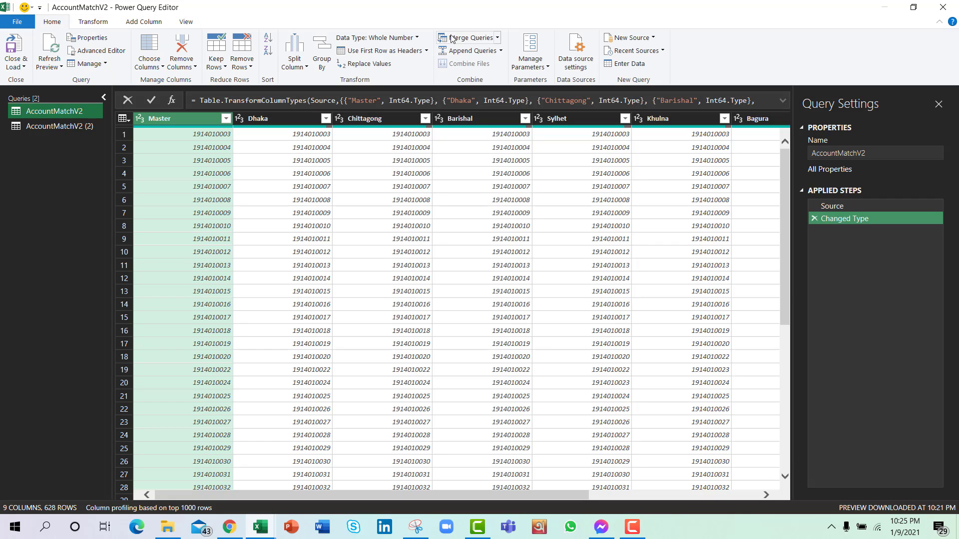
left_click(498, 39)
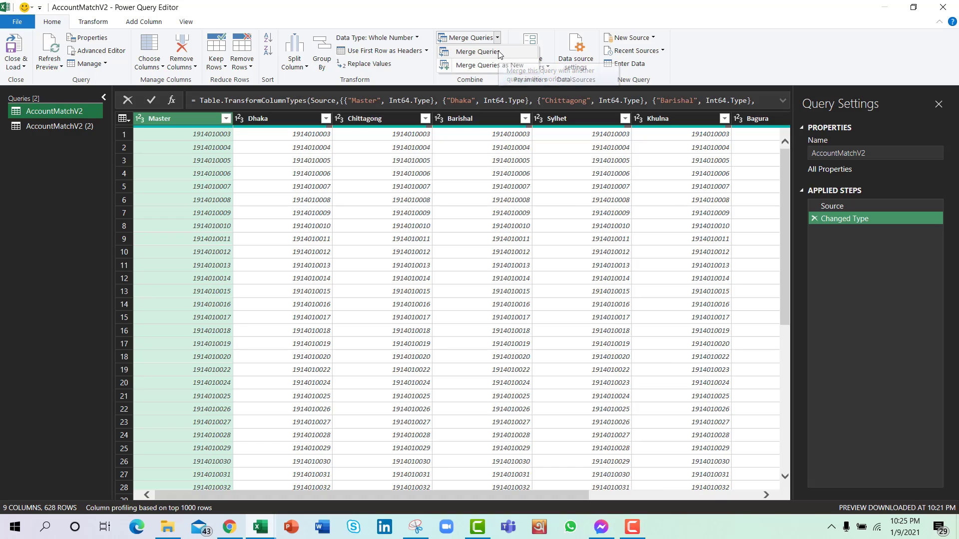
left_click(477, 52)
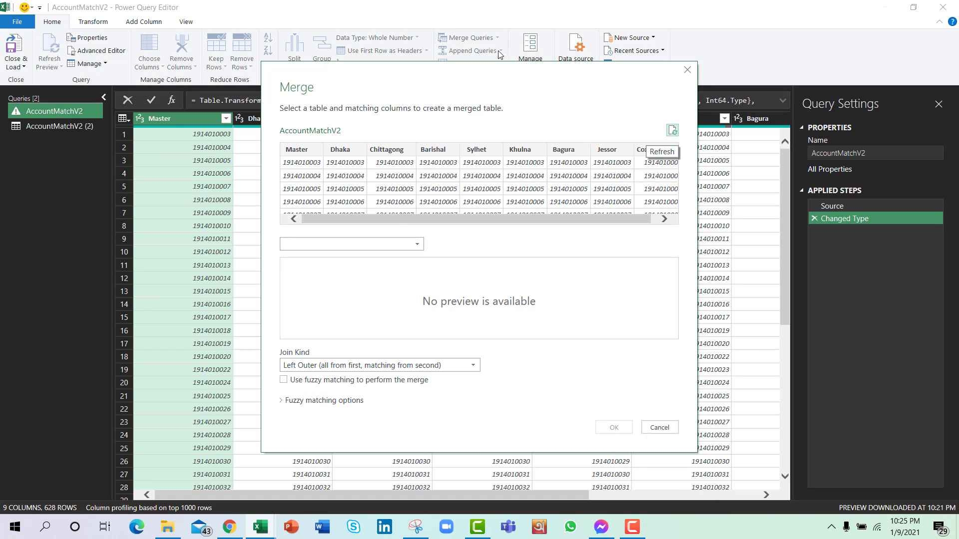
left_click(364, 246)
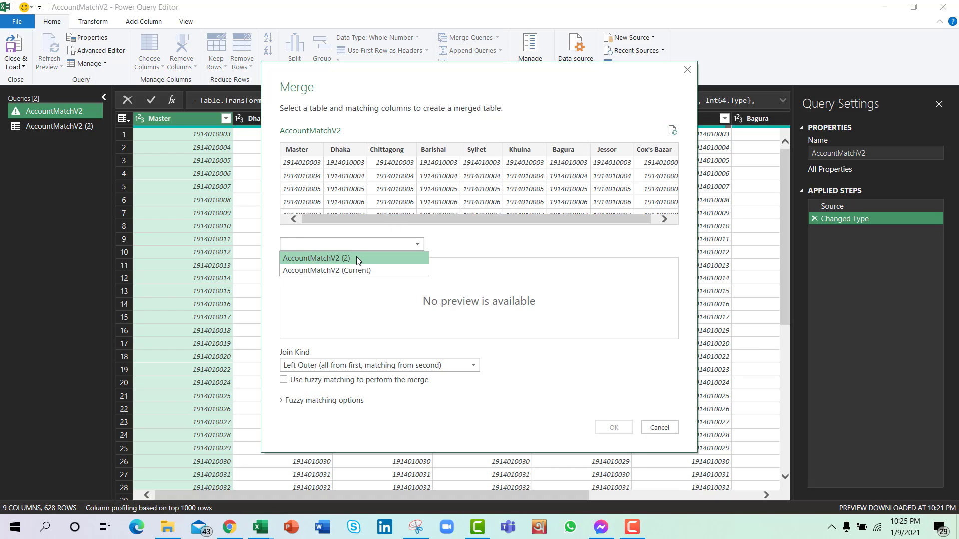
left_click(357, 258)
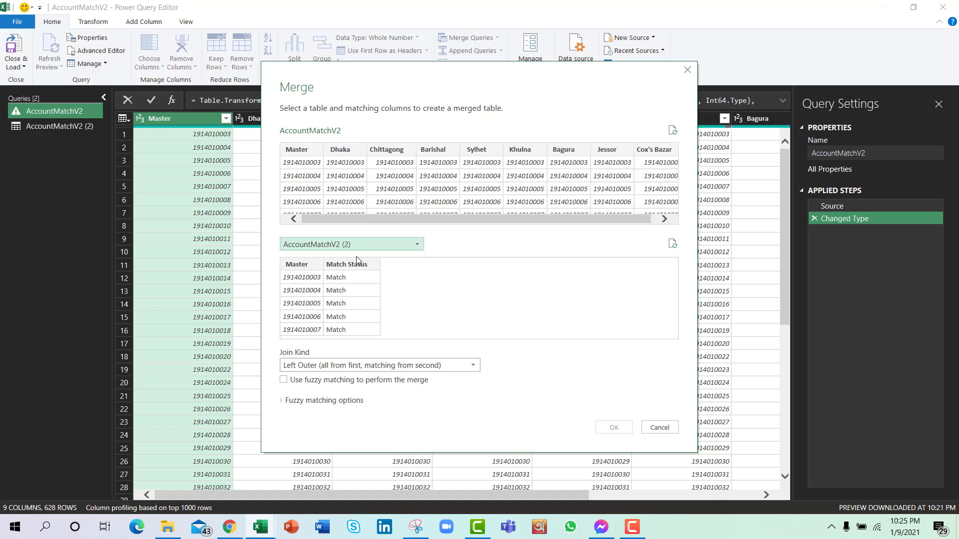
left_click(303, 148)
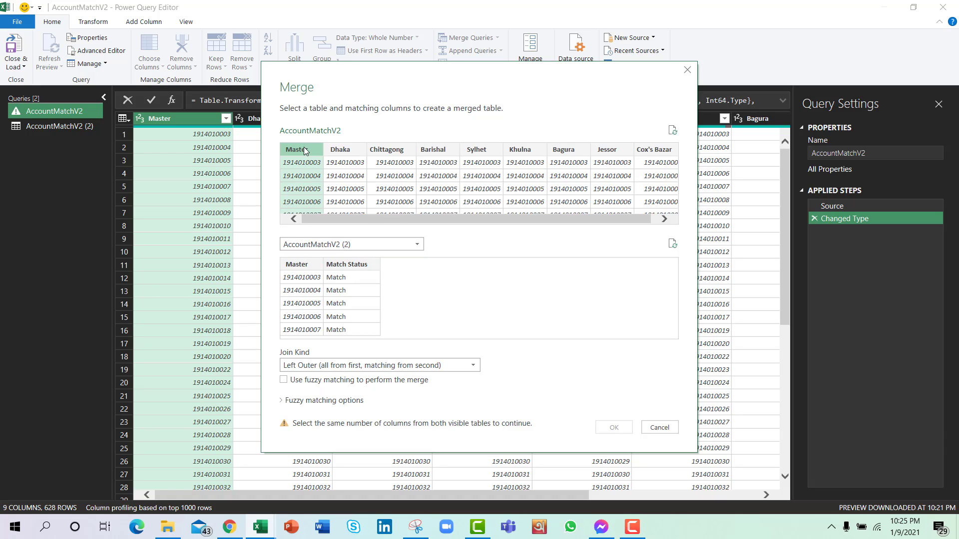
left_click(303, 266)
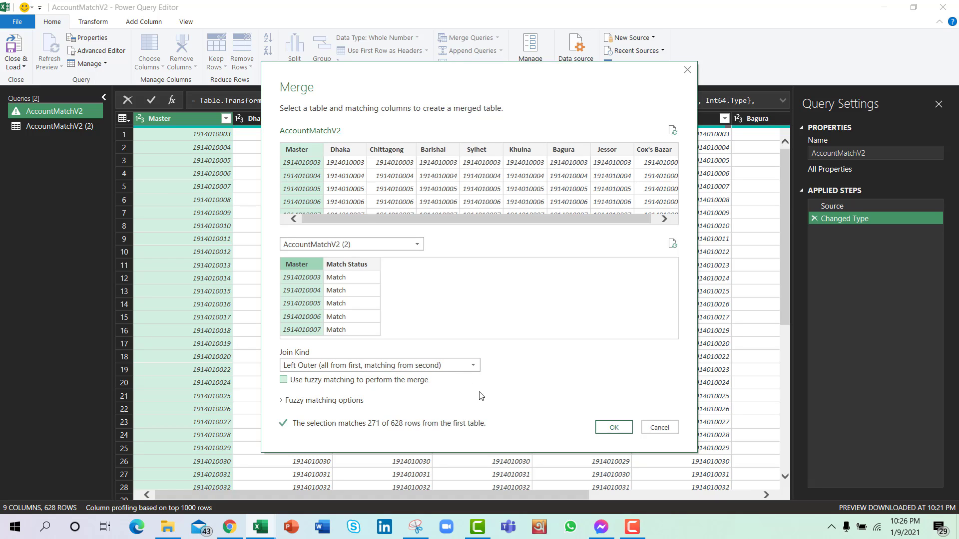
left_click(614, 428)
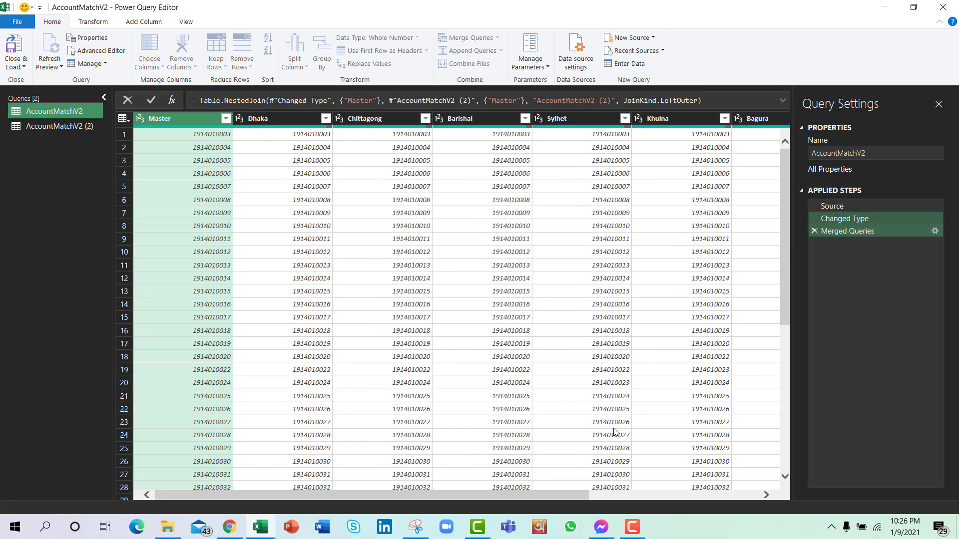
Step: Expand only Match Status from the merged table column without the name prefix, and review its rows against the grouped query
left_click(772, 119)
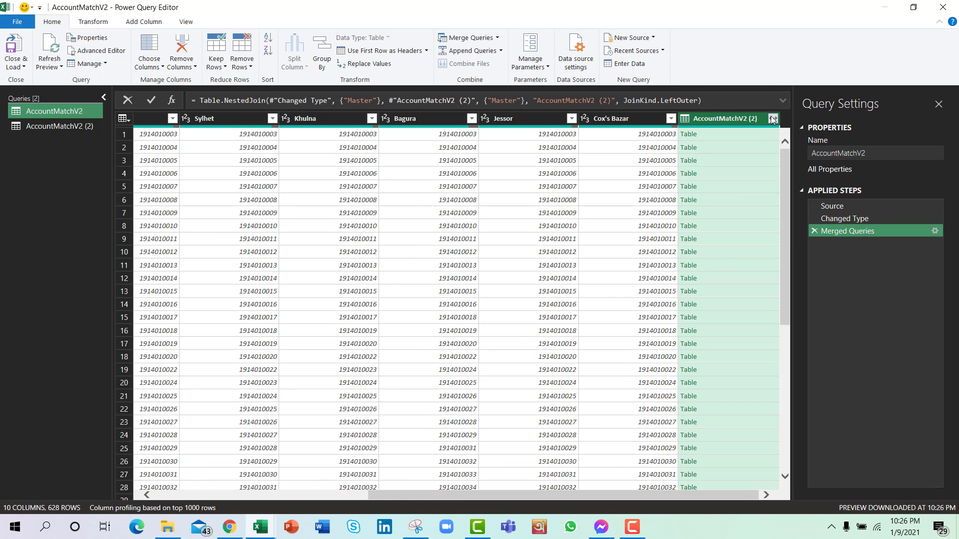
left_click(609, 195)
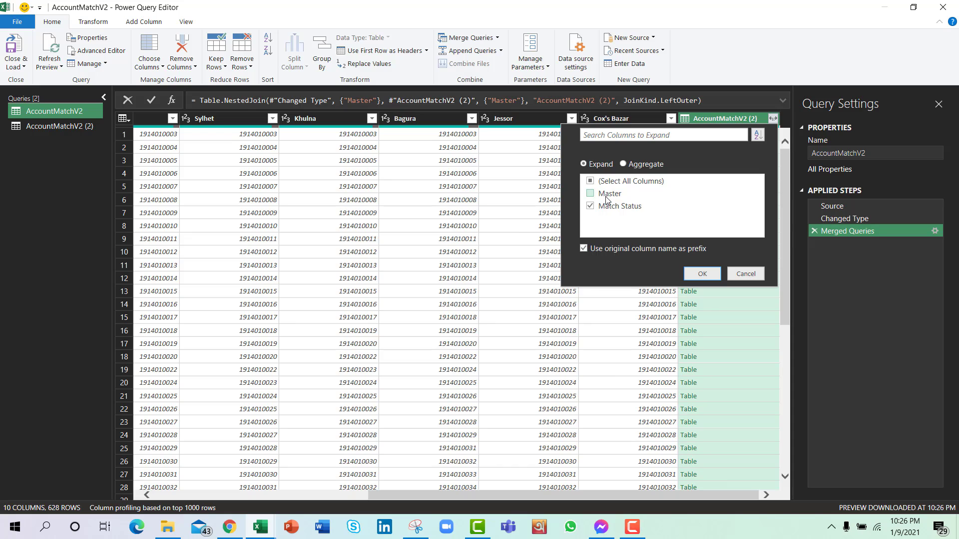
left_click(706, 274)
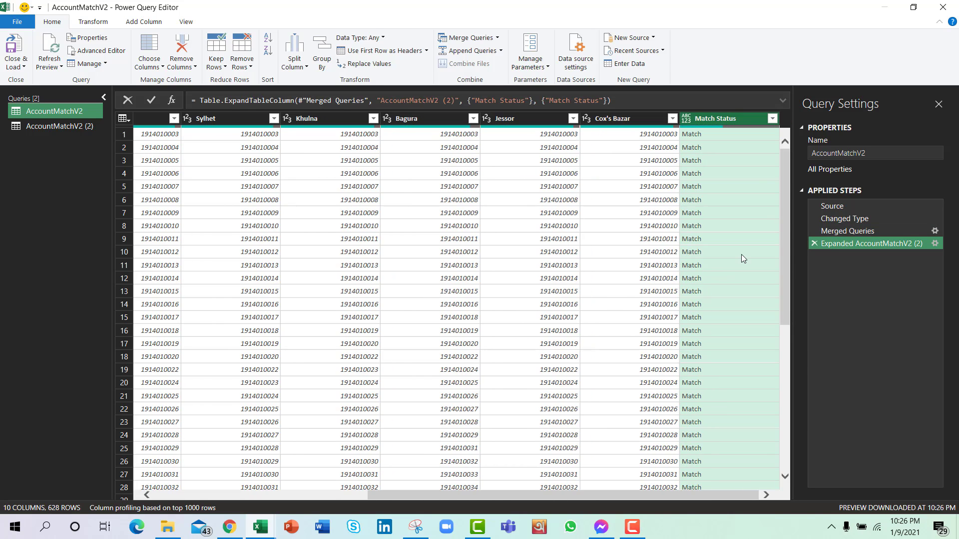
scroll(786, 212, "down", 7)
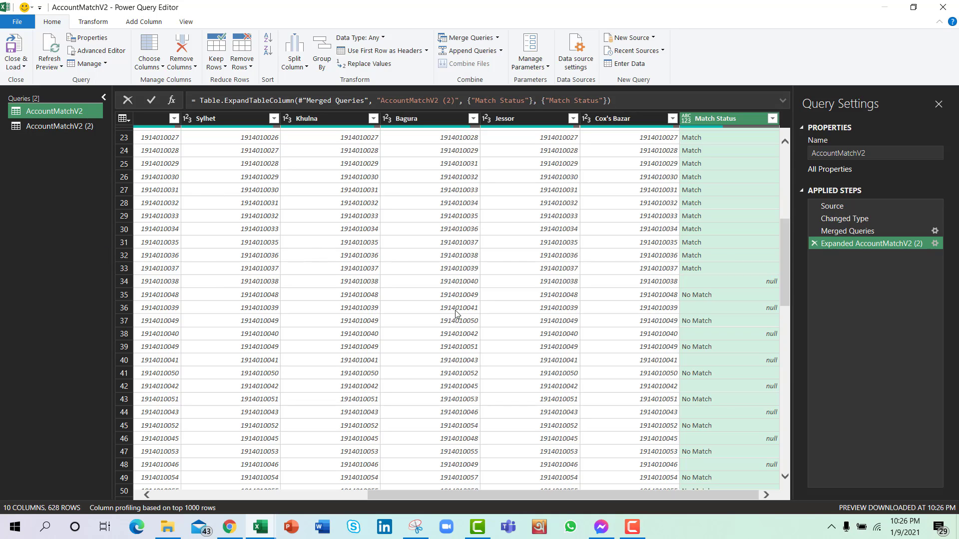
left_click_drag(565, 495, 359, 473)
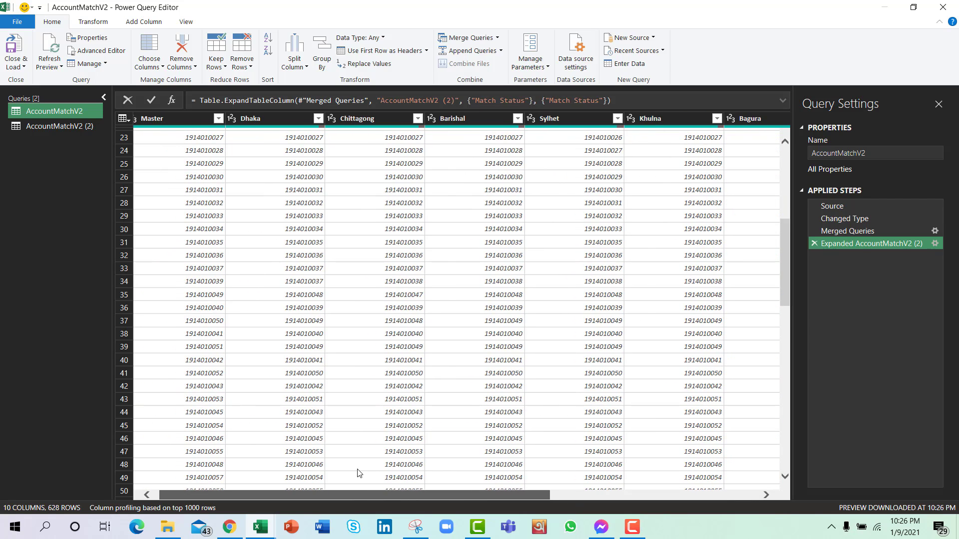
left_click(50, 128)
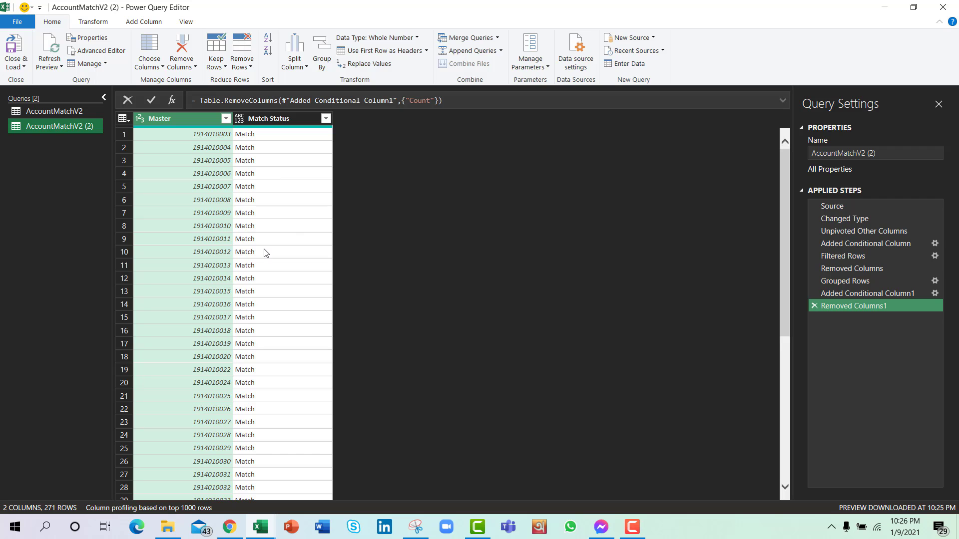
left_click(65, 111)
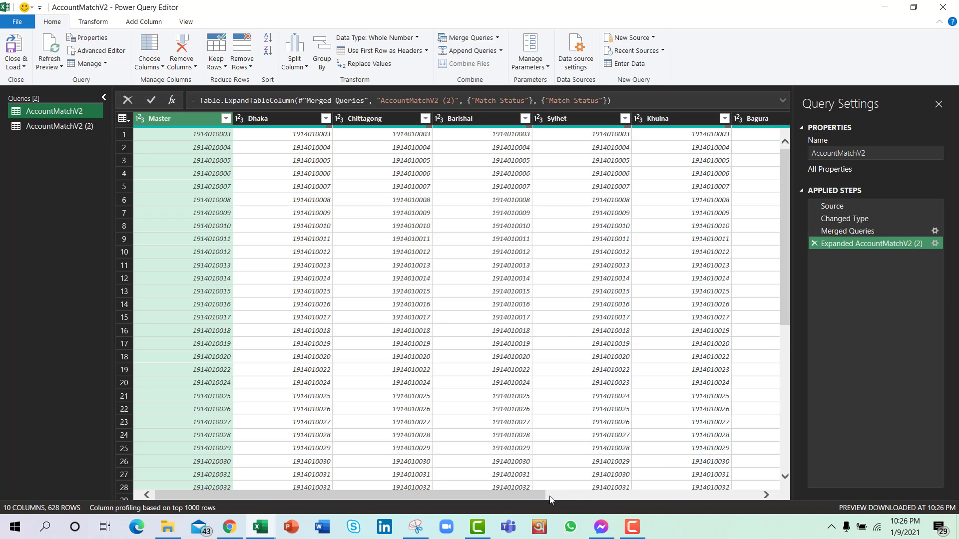
Step: Replace null values with No Match in the Match Status column of AccountMatchV2
left_click_drag(525, 493, 740, 493)
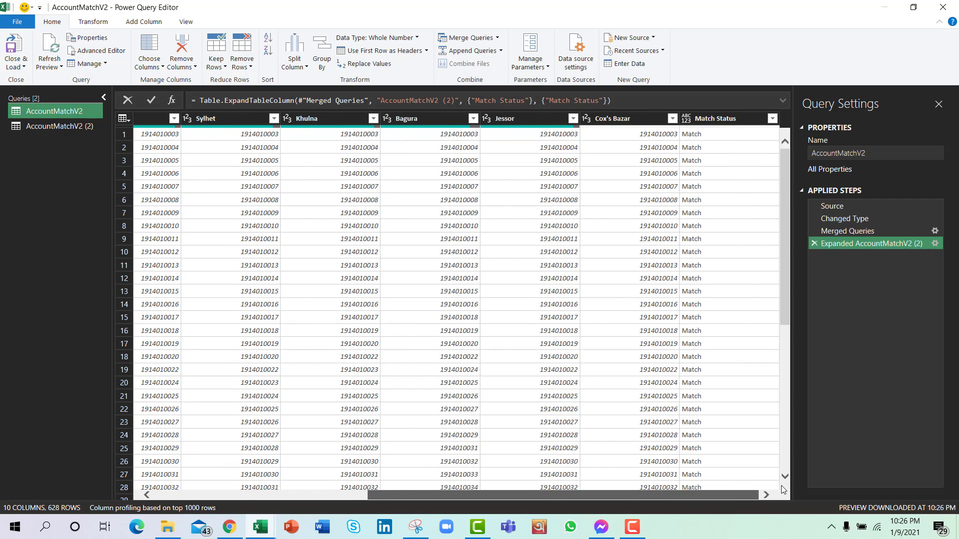
left_click(711, 120)
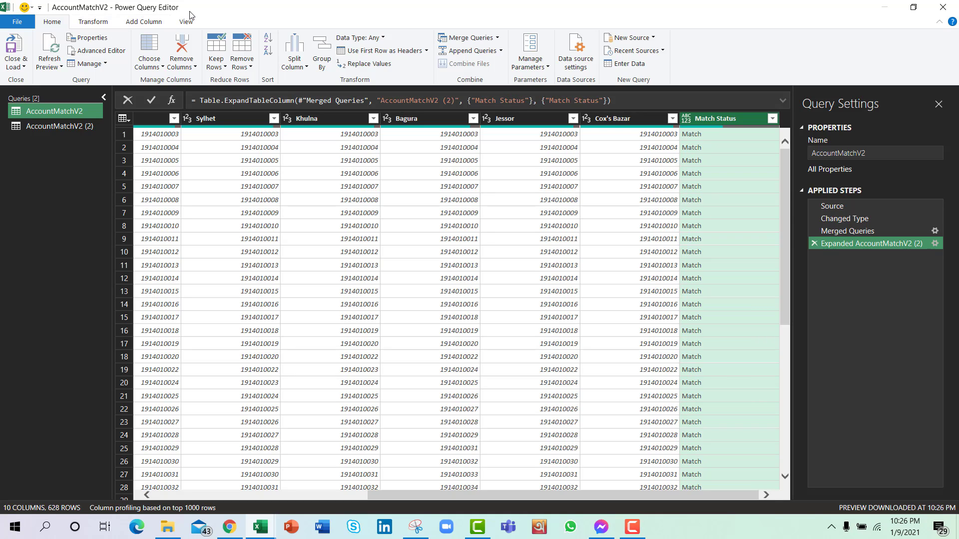
left_click(88, 25)
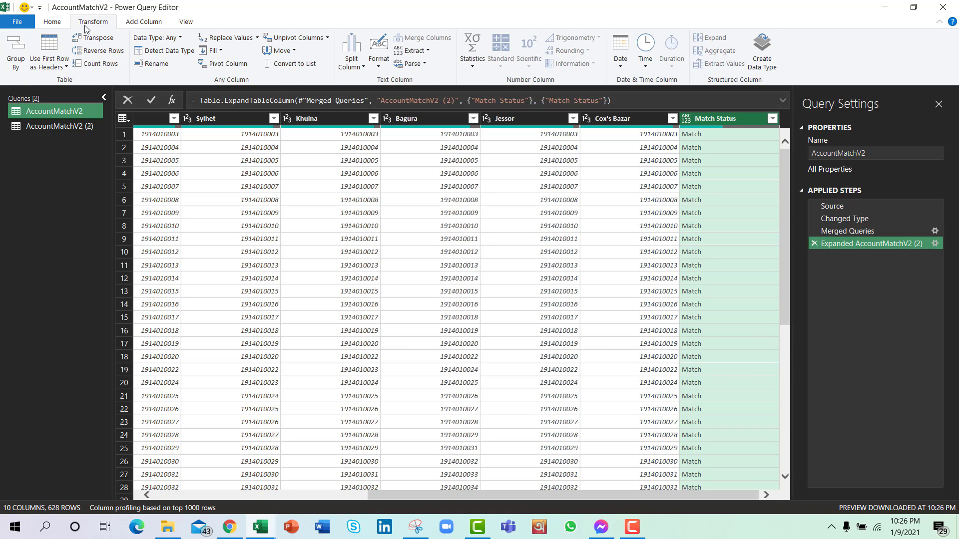
left_click(218, 40)
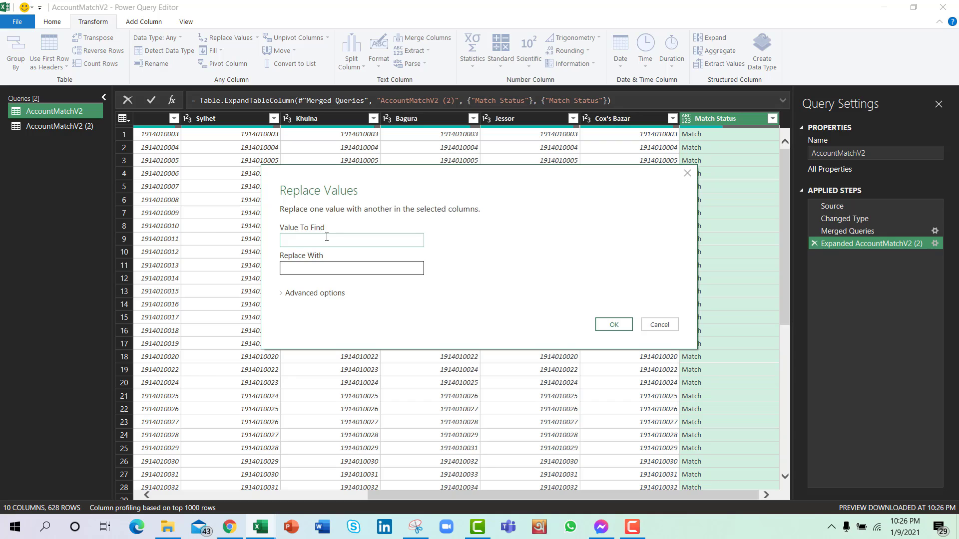
type("null")
key("Tab")
type("No Match")
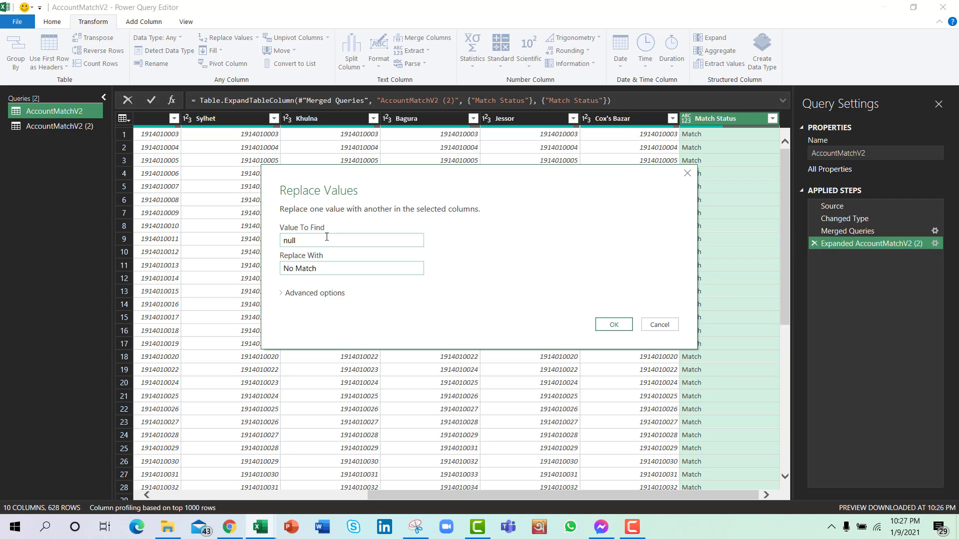
left_click(627, 329)
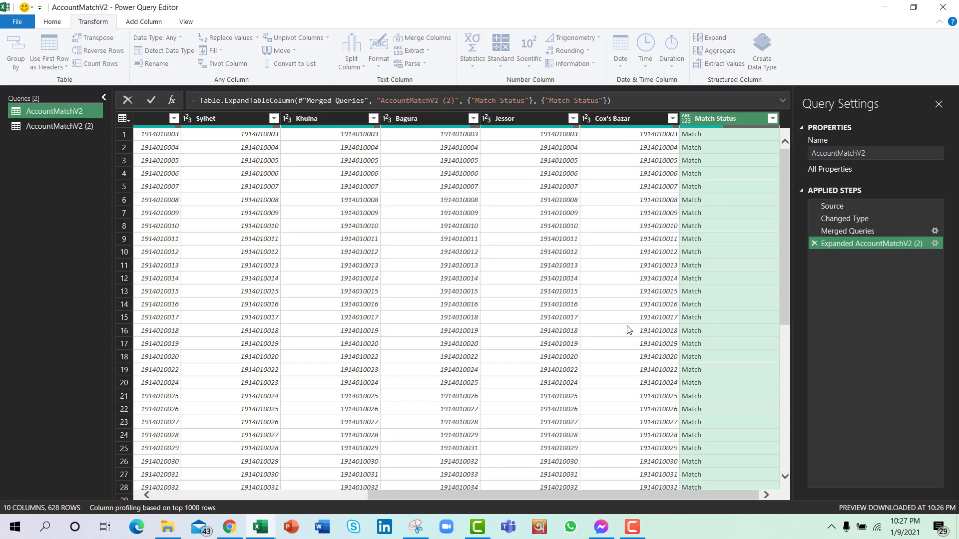
Step: Remove the city columns from Dhaka to Cox's Bazar and the Master column, keeping only Match Status
left_click(628, 121)
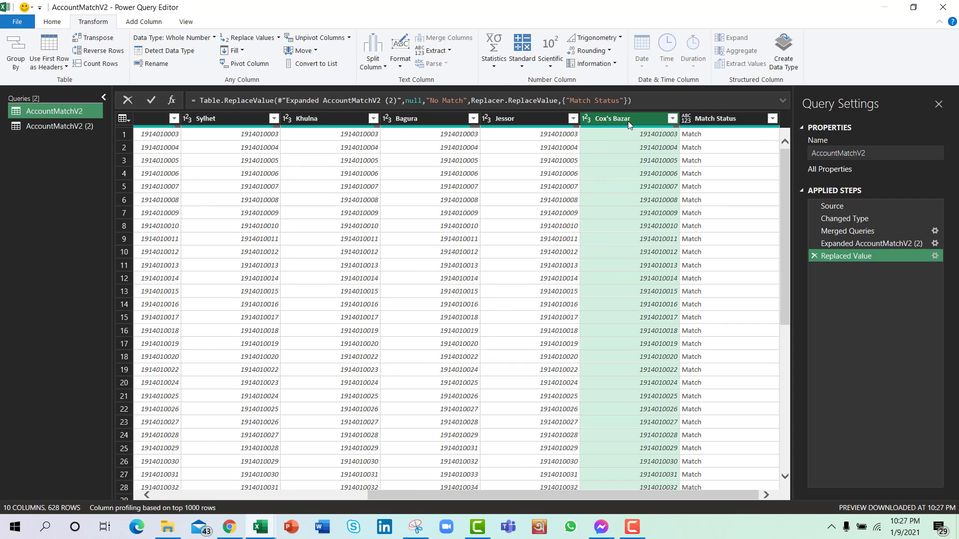
left_click_drag(519, 494, 298, 482)
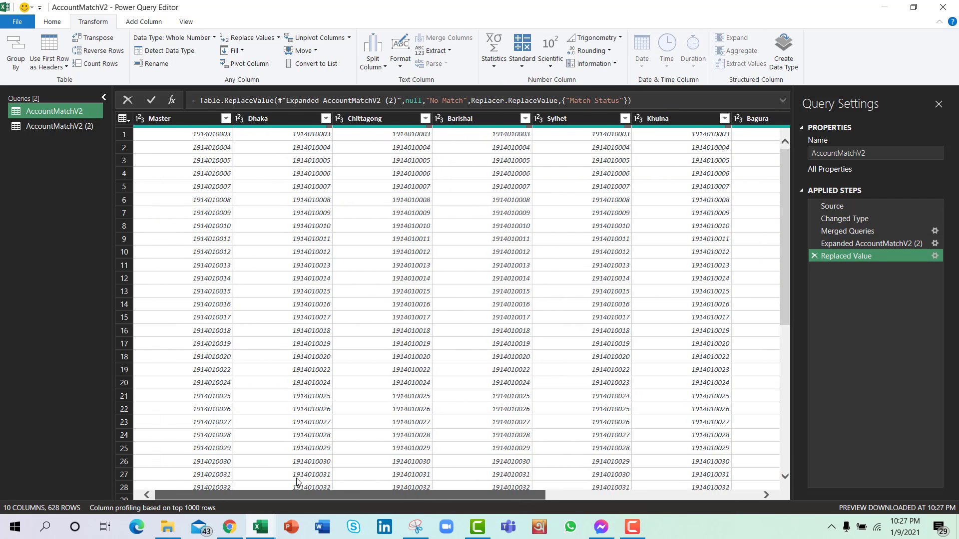
left_click(278, 118, "shift")
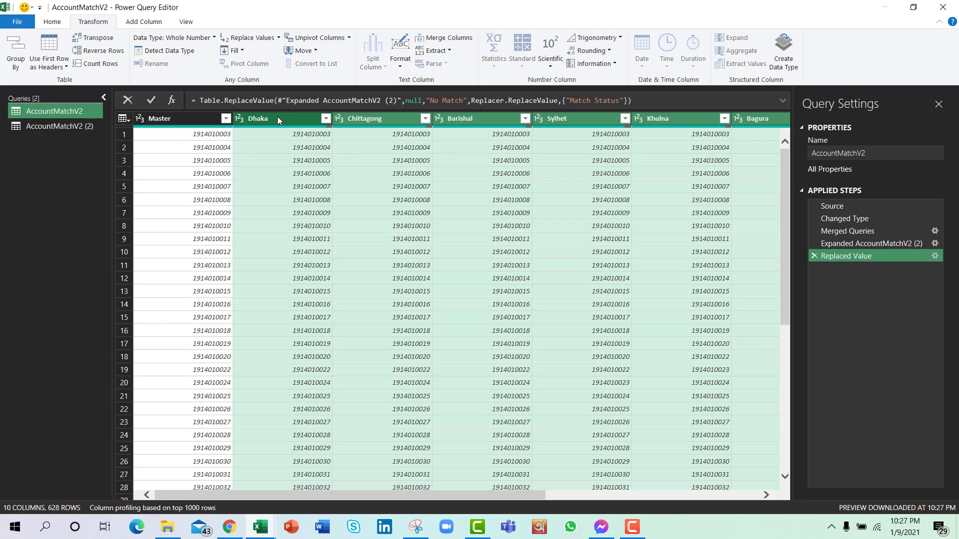
key("Delete")
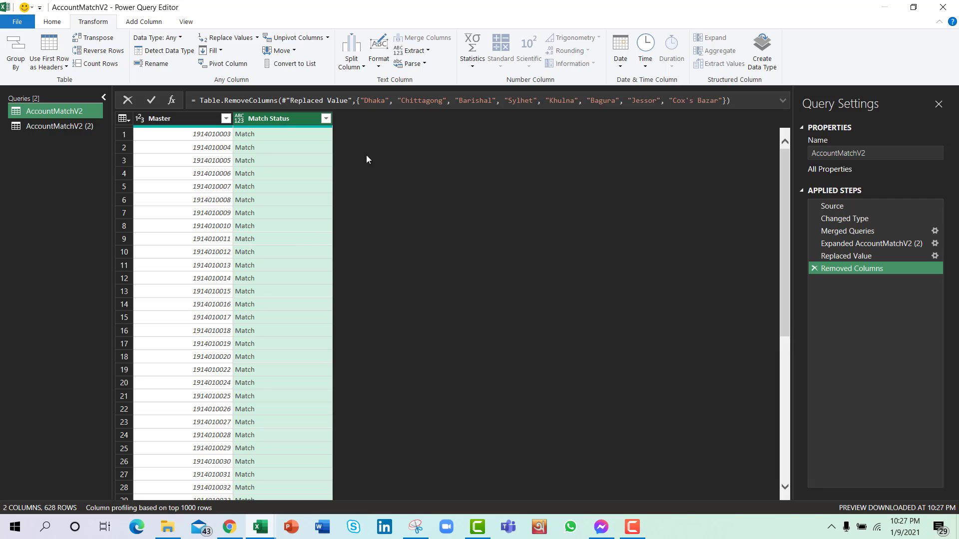
left_click(199, 119)
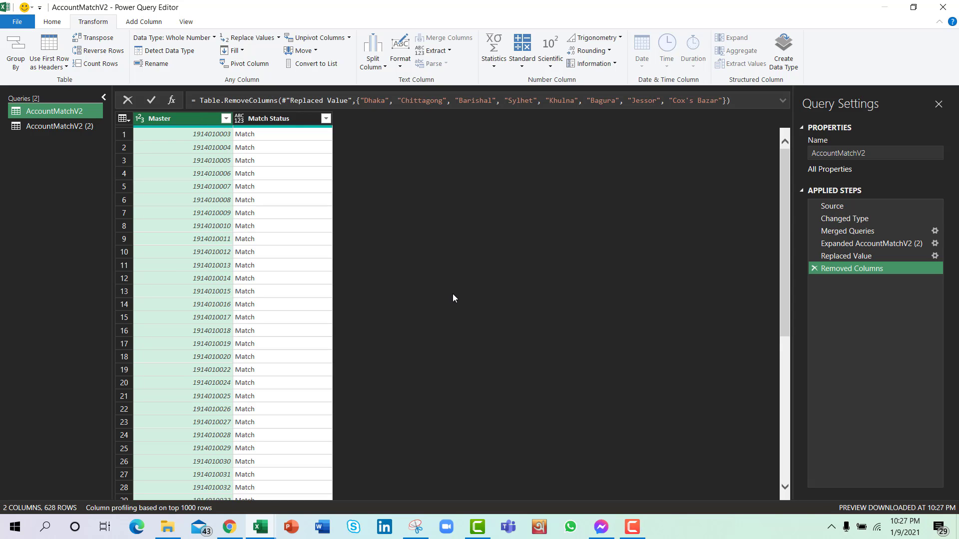
key("Delete")
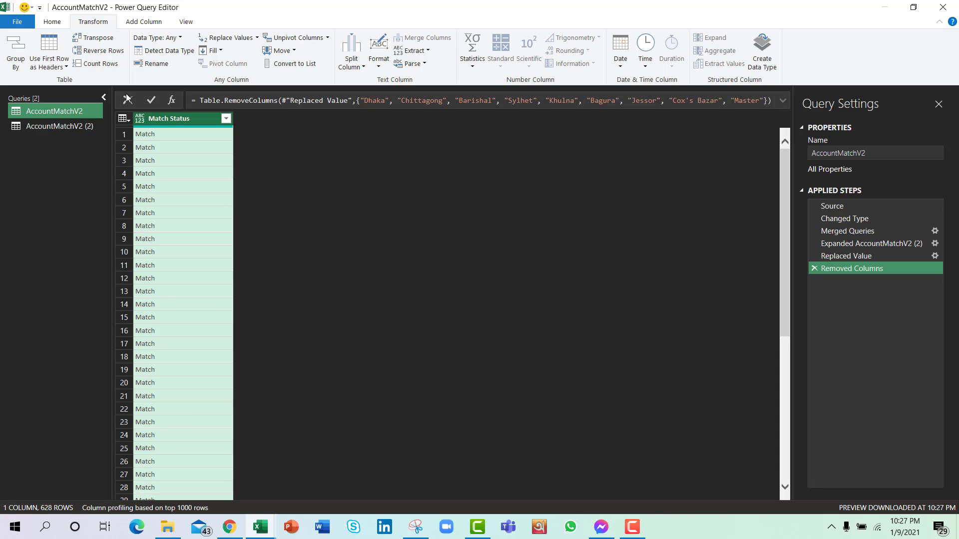
Step: Load the AccountMatchV2 query as a table into the existing Exercise File worksheet at cell N2, beneath the PQ heading
left_click(51, 22)
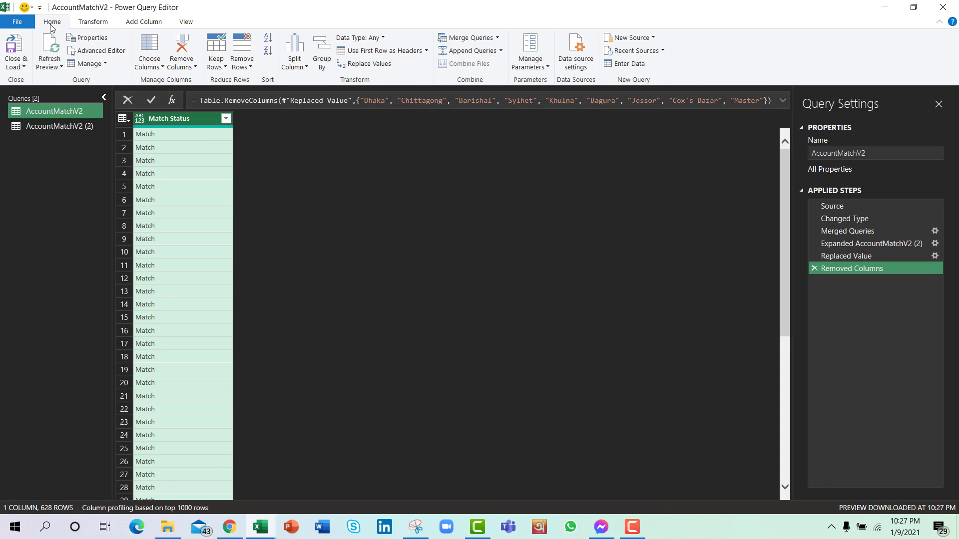
left_click(25, 67)
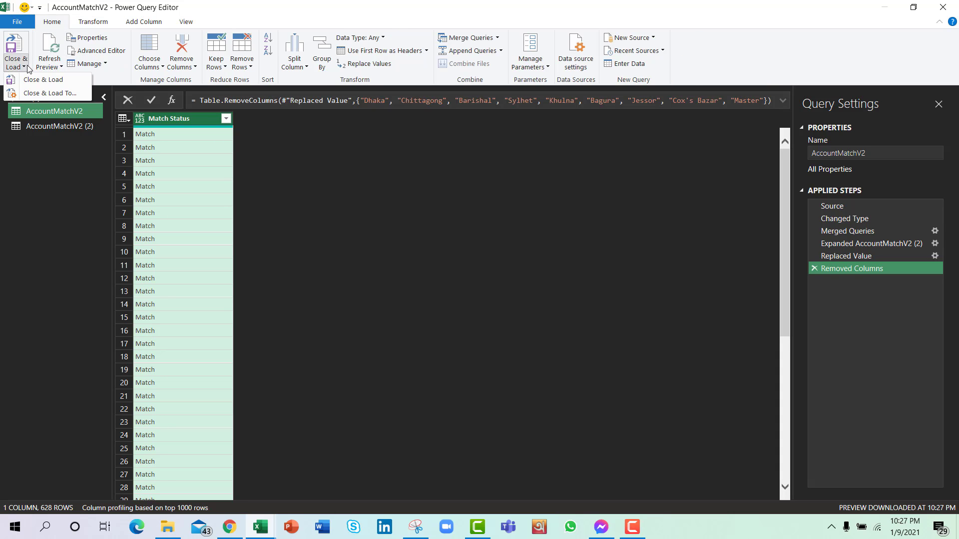
left_click(35, 94)
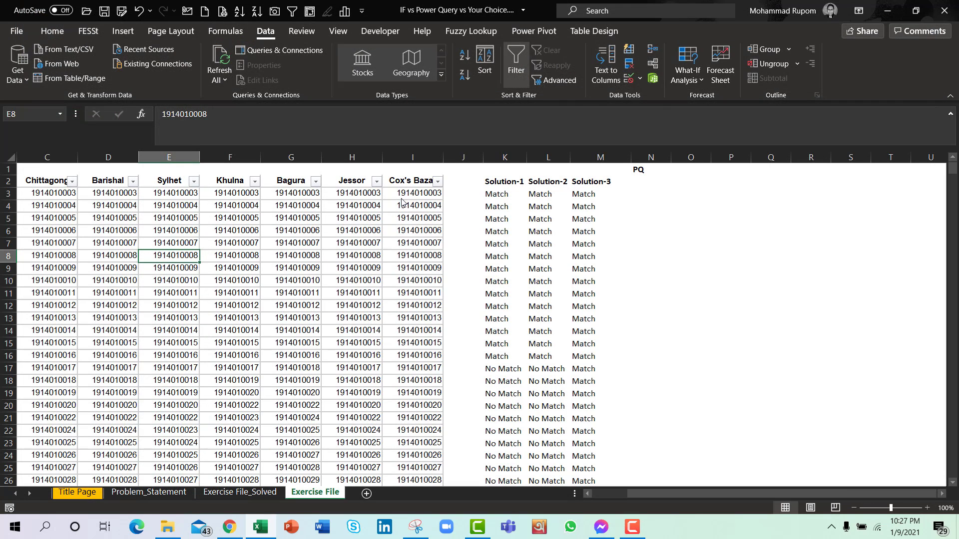
left_click(656, 181)
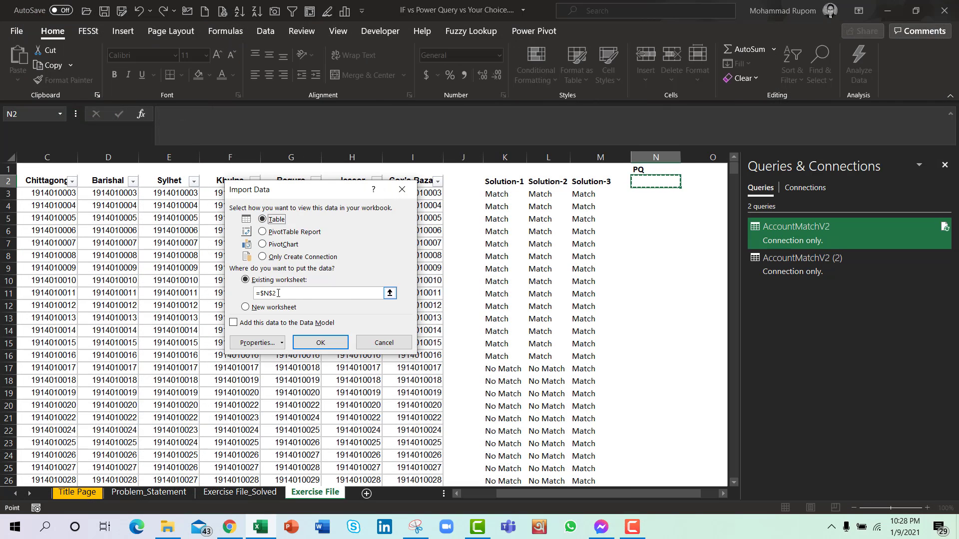
left_click(389, 293)
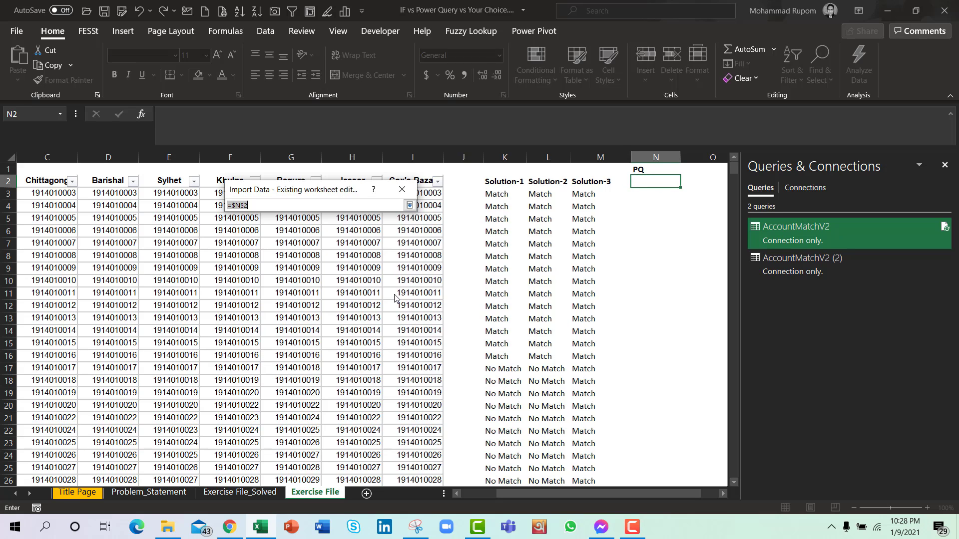
left_click(650, 182)
key("Return")
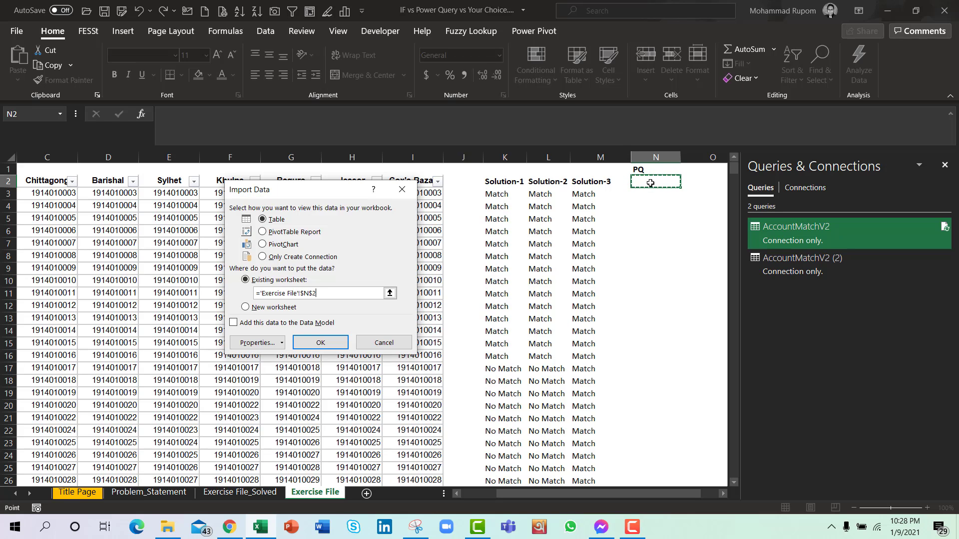
left_click(329, 344)
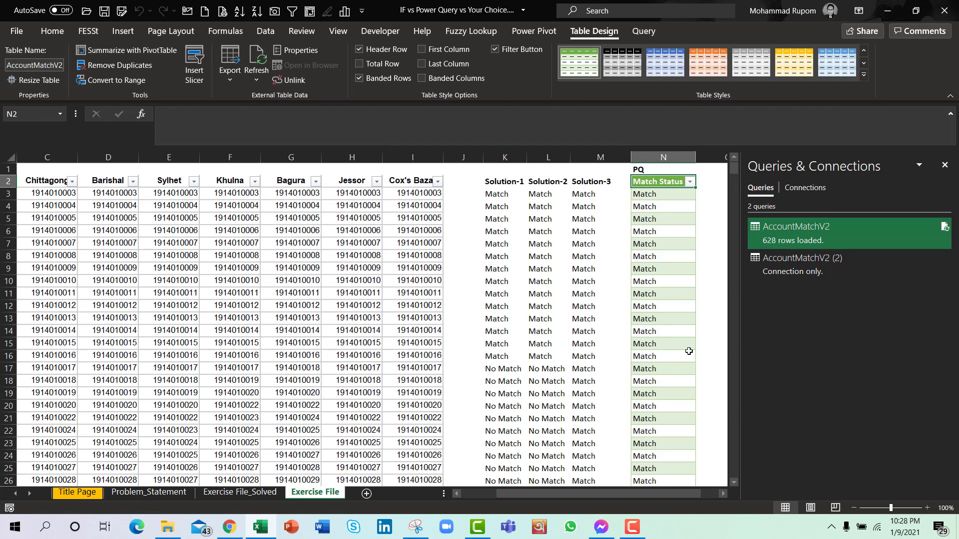
Step: Examine the loaded Match Status column down to its last row and the rows beneath it, alongside the three solution columns
left_click(668, 351)
key("Down")
key("Down")
key("Down")
key("Down")
key("Down")
key("Down")
key("Down")
key("Down")
key("Down")
key("Down")
key("Down")
key("Down")
key("Down")
key("Down")
key("Down")
key("Down")
key("Down")
key("Down")
key("Down")
key("Down")
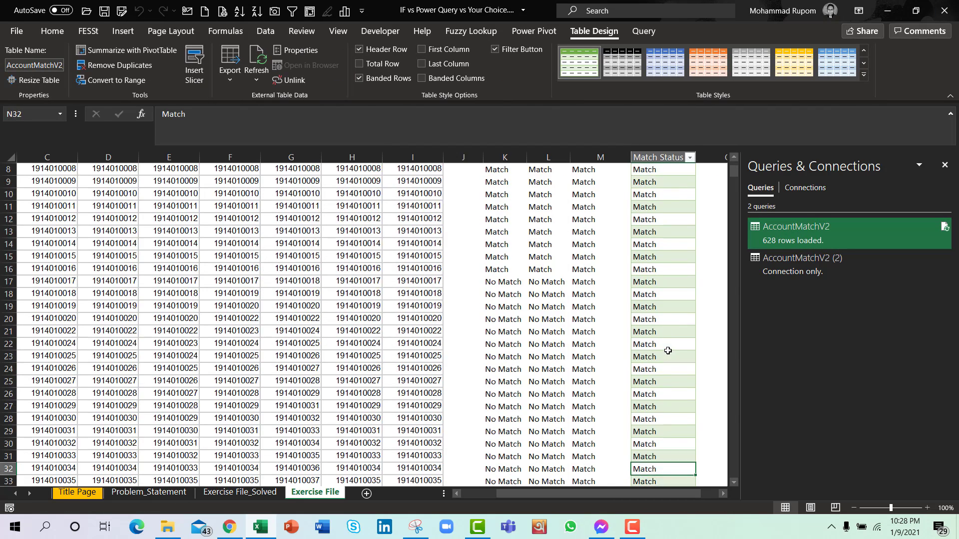
key("Down")
key("Down")
key("Down")
key("Down")
key("Down")
key("Down")
key("Down")
key("Down")
key("Down")
key("Down")
key("Down")
key("Down")
key("Down")
key("Down")
key("Down")
key("Down")
key("Down")
key("Down")
key("Down")
key("Down")
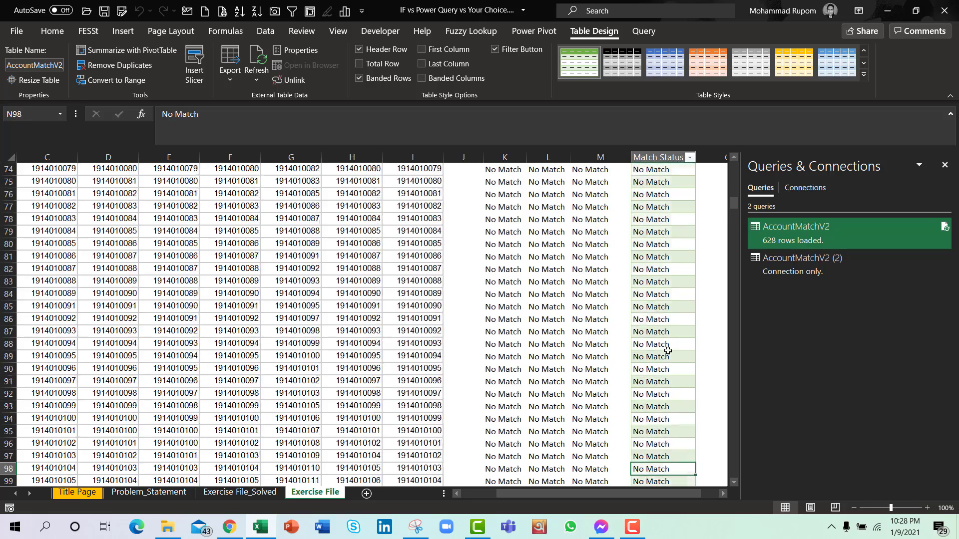
key("ctrl+Down")
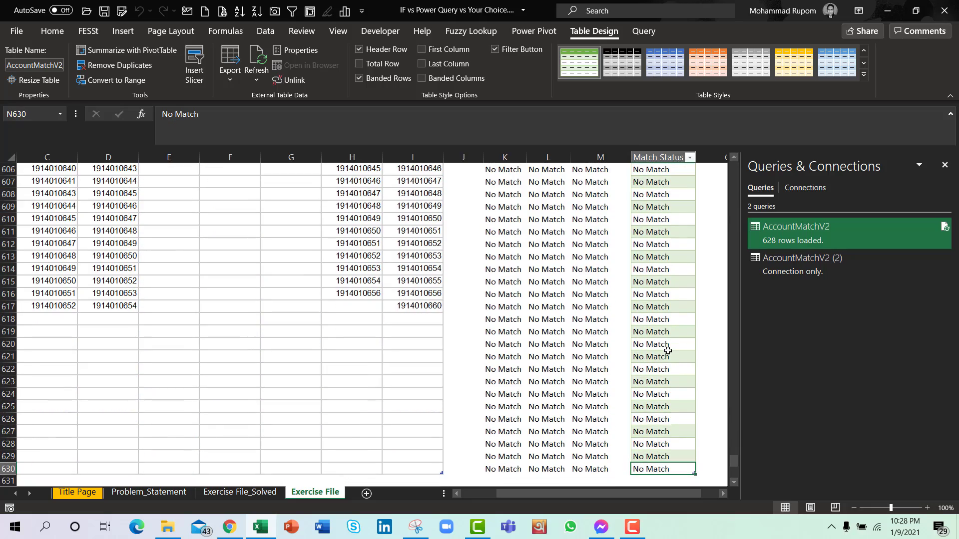
key("Down")
key("Down")
key("Down")
key("Down")
key("Down")
key("Down")
key("Down")
key("Down")
key("Down")
key("Down")
key("Down")
key("Down")
key("Down")
key("Down")
key("Down")
key("Down")
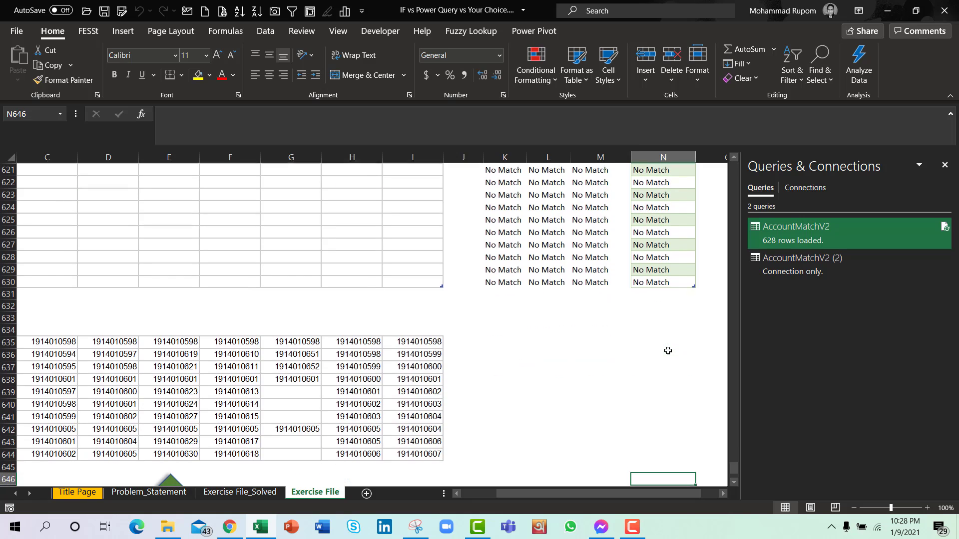
key("Up")
key("Up")
key("Up")
key("Up")
key("Up")
key("Up")
key("Up")
key("Up")
key("Up")
key("Up")
key("Up")
key("Up")
key("Up")
key("Up")
key("Up")
key("Up")
key("Up")
key("Up")
key("Up")
key("Up")
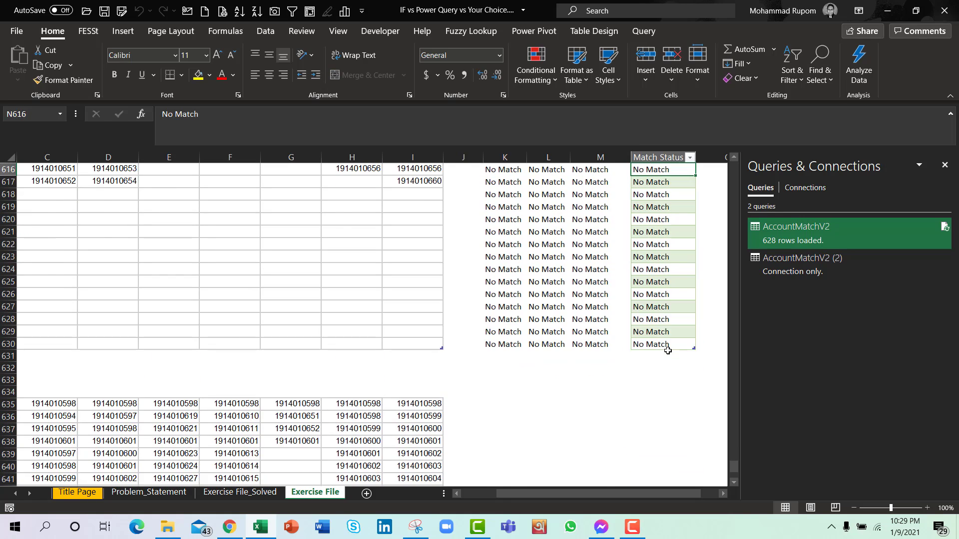
Step: Recheck Match Status from its first data row to the end of the table, comparing it with Solution-1, Solution-2 and Solution-3
key("ctrl+Up")
key("Down")
key("Down")
key("Down")
key("Down")
key("Down")
key("Down")
key("Down")
key("Down")
key("Down")
key("Down")
key("Down")
key("Down")
key("Down")
key("Down")
key("Down")
key("Down")
key("Down")
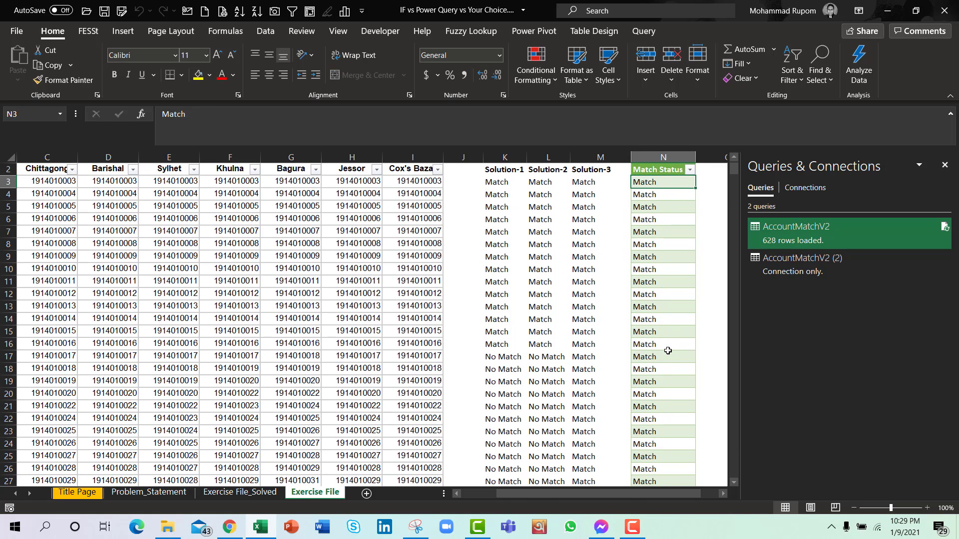
key("Down")
key("Down")
key("Down")
key("Down")
key("Down")
key("Down")
key("Down")
key("Down")
key("Down")
key("Down")
key("Down")
key("Down")
key("Down")
key("Down")
key("Down")
key("Down")
key("Down")
key("Down")
key("Down")
key("Down")
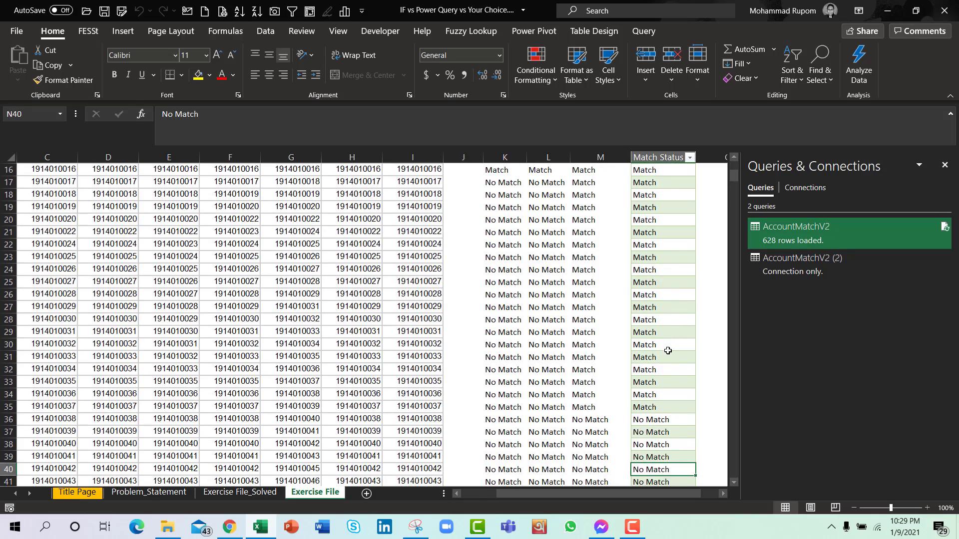
key("Down")
key("Down")
key("Down")
key("Down")
key("Down")
key("Down")
key("Down")
key("Down")
key("Down")
key("Down")
key("Down")
key("Down")
key("Down")
key("Down")
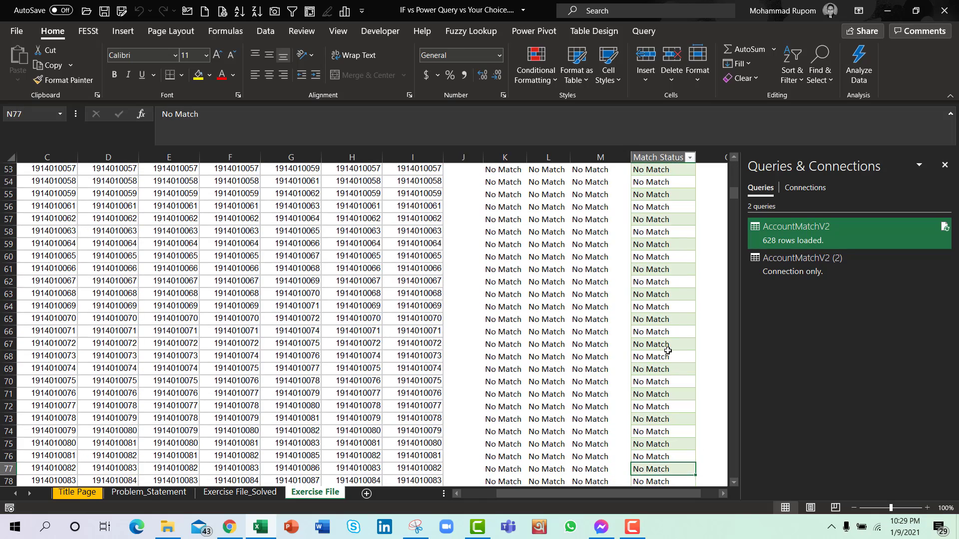
key("ctrl+Down")
key("Down")
key("Down")
key("Down")
key("Down")
key("Down")
key("Down")
key("Down")
key("Down")
key("Down")
key("Down")
key("Down")
key("Down")
key("Down")
key("Down")
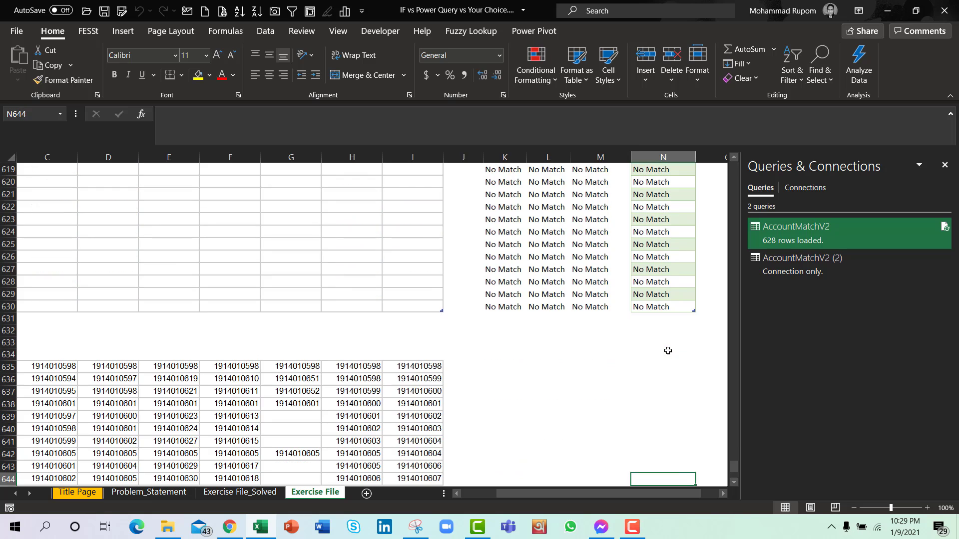
Step: Move the ten spare account rows A635:I644 up to row 631, directly beneath the Master-to-Cox's Bazar table, so they extend it
key("Left")
key("Left")
key("Left")
key("Left")
key("Left")
key("Left")
key("Left")
key("Left")
key("Left")
key("Left")
key("Left")
key("Left")
key("Left")
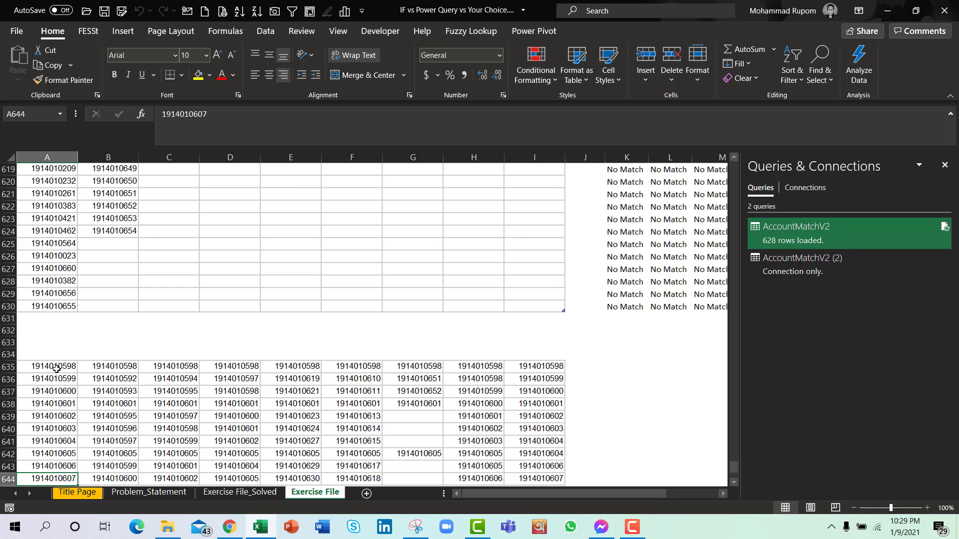
left_click(56, 367)
left_click_drag(56, 367, 531, 440)
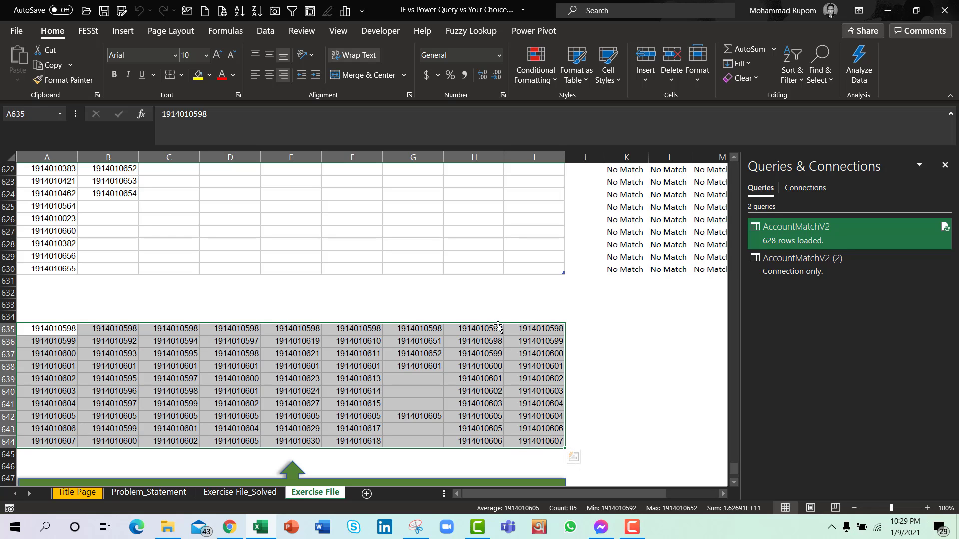
left_click_drag(498, 326, 498, 276)
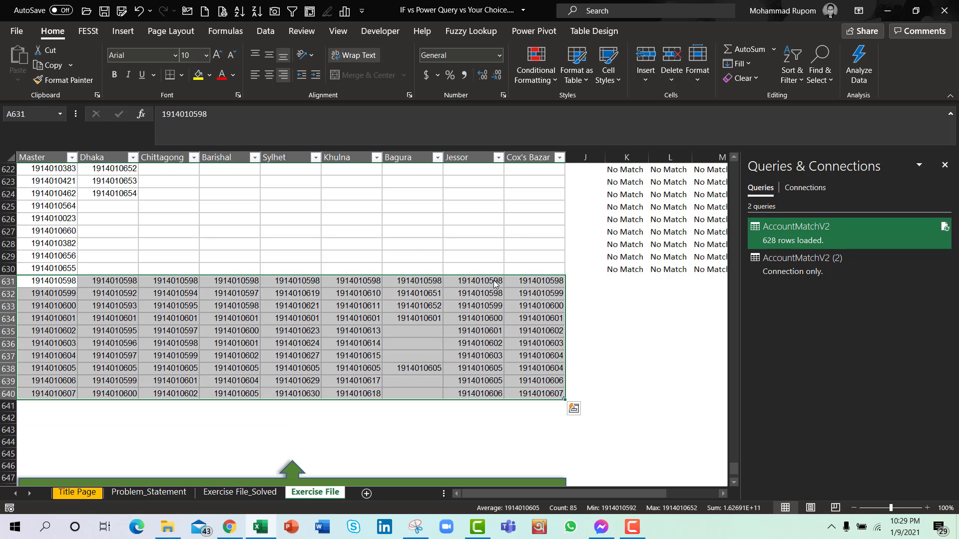
Step: Refresh the Match Status query table and review the results for the added rows, N631:N640, before returning to its header
left_click_drag(549, 493, 601, 493)
left_click(595, 268)
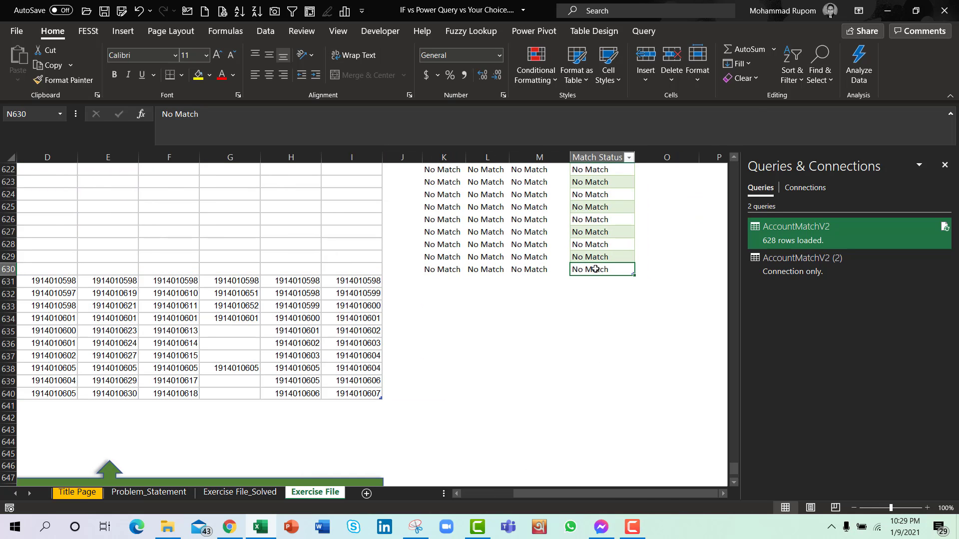
right_click(595, 269)
left_click(630, 244)
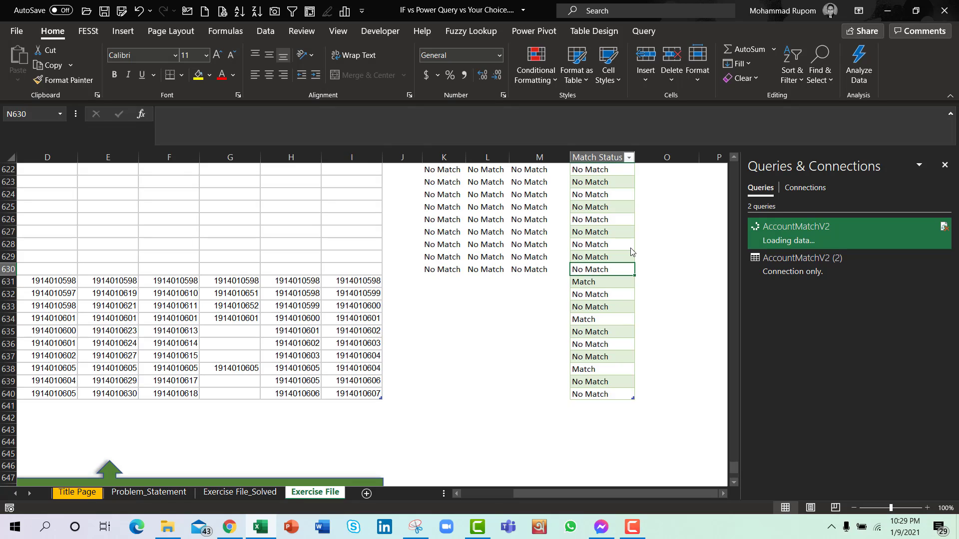
left_click_drag(595, 281, 594, 394)
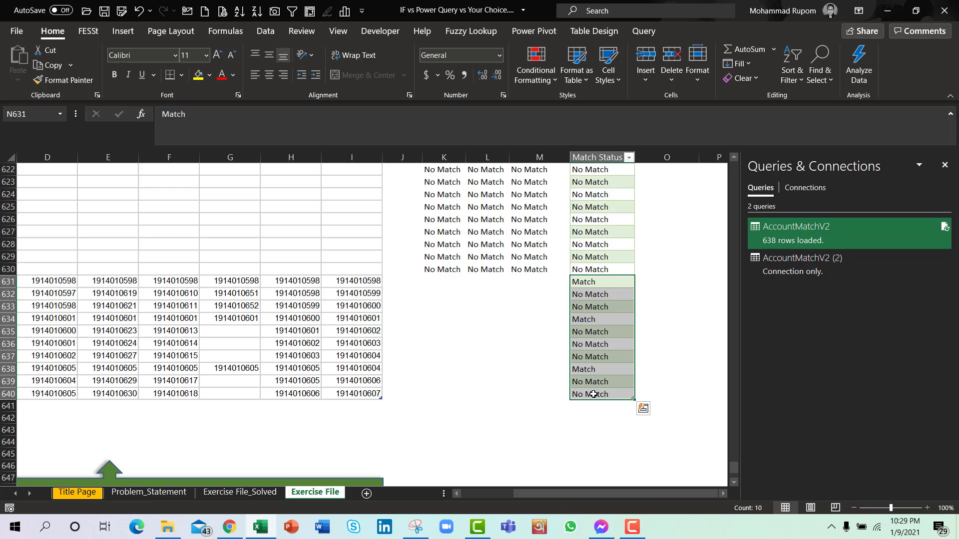
key("ctrl+Up")
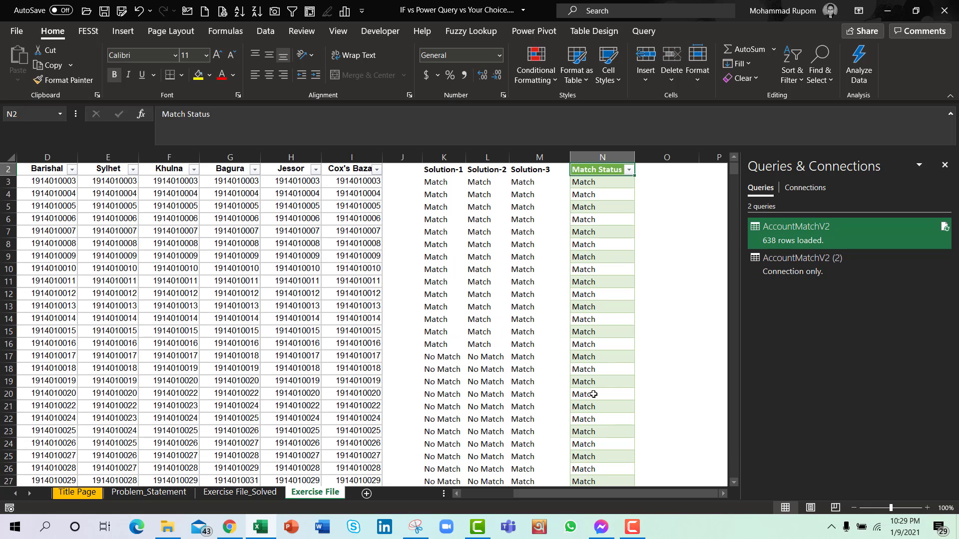